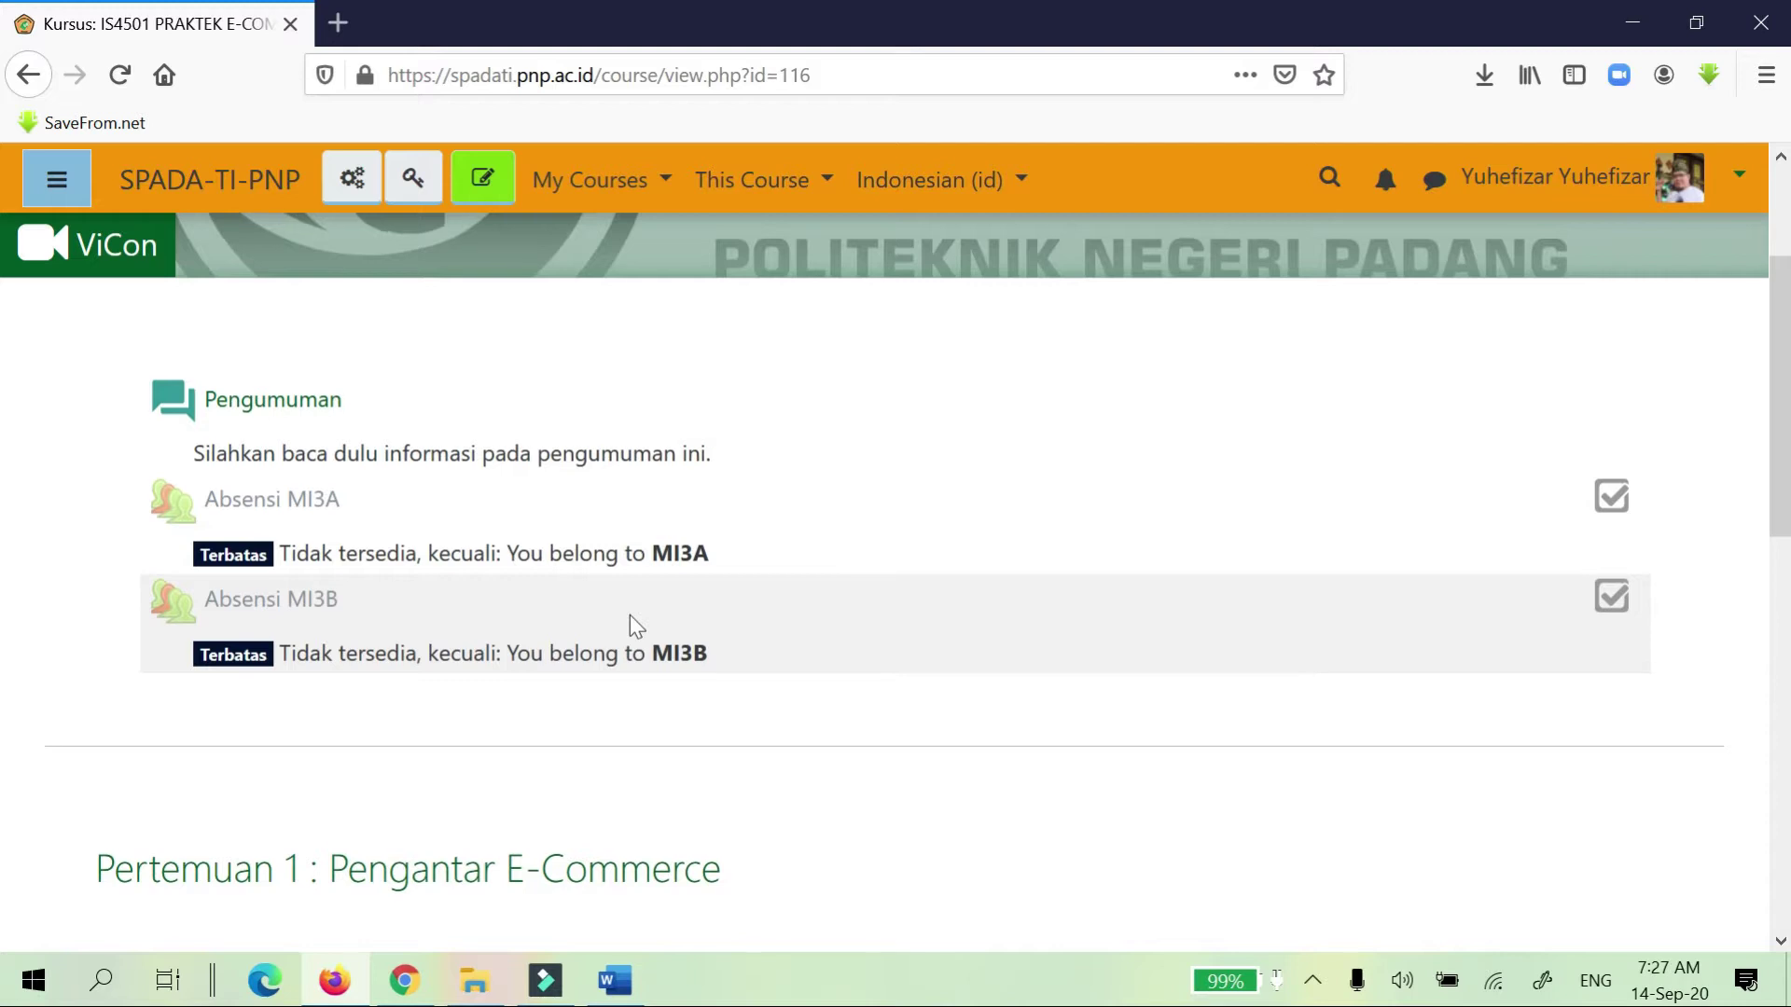
Turn on editing mode for the IS4501 PRAKTEK E-COMMERCE course page.
{"action": "scroll", "coordinate": [630, 615], "scroll_direction": "down", "scroll_amount": 2}
{"action": "scroll", "coordinate": [755, 653], "scroll_direction": "up", "scroll_amount": 2}
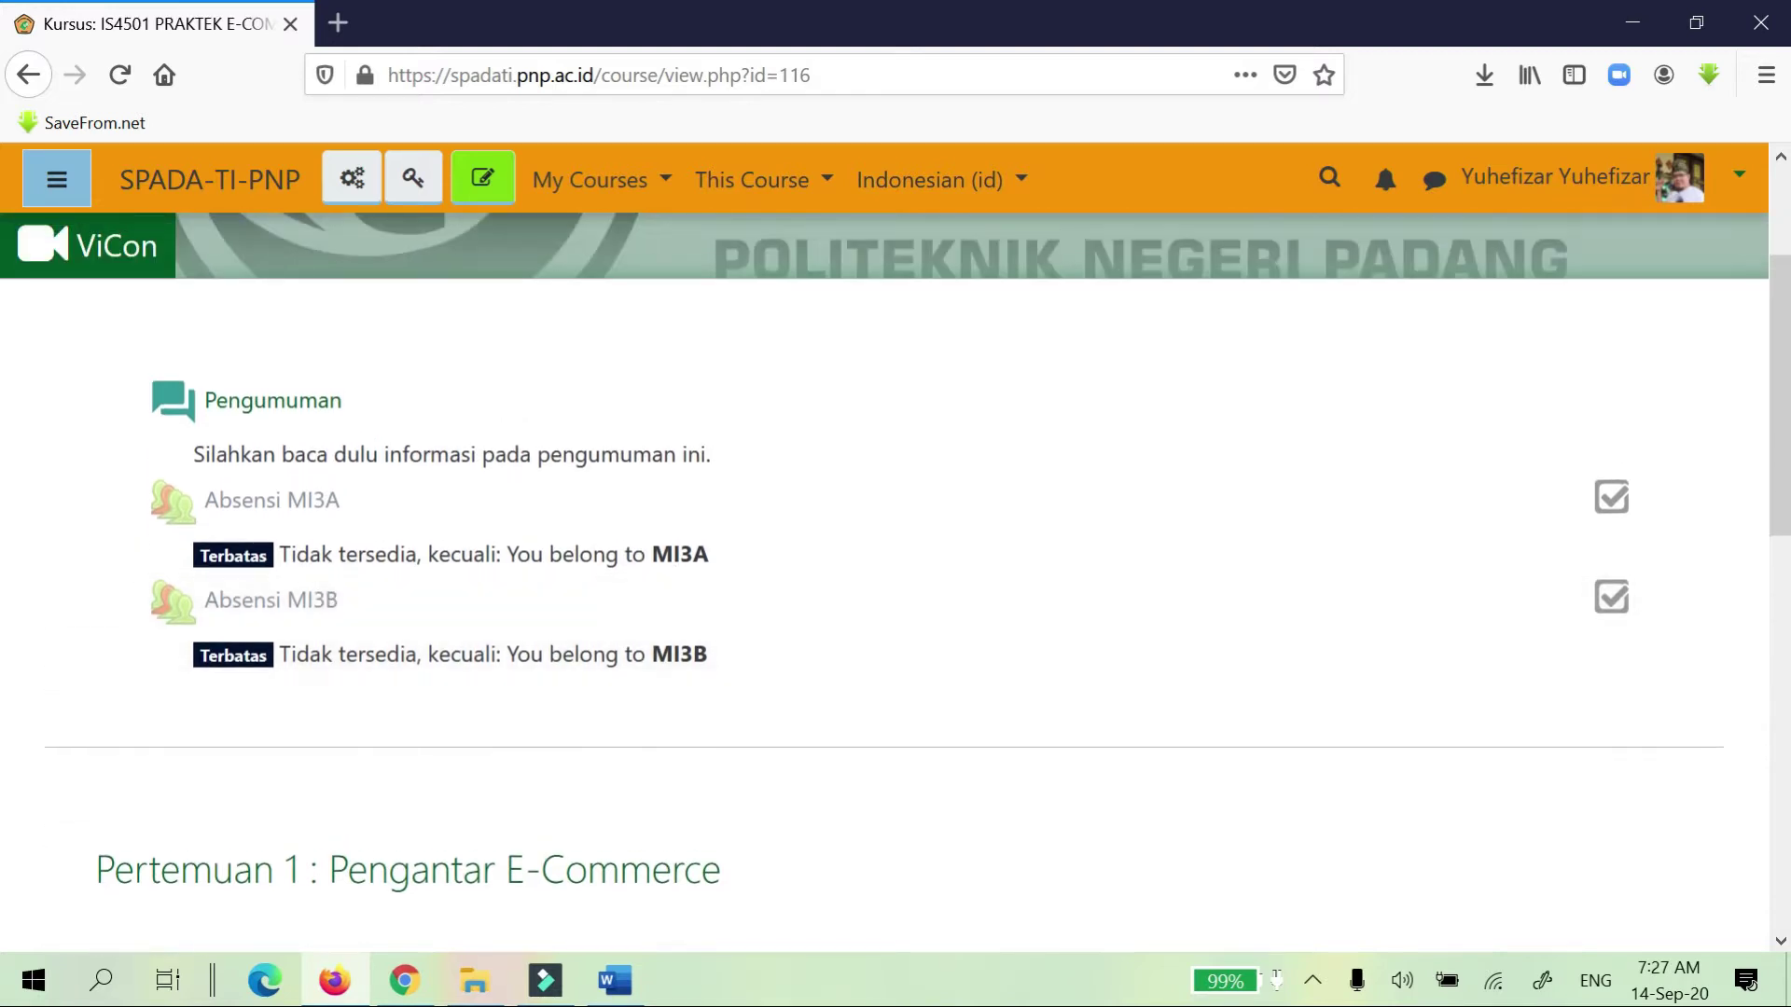
{"action": "left_click", "coordinate": [478, 182]}
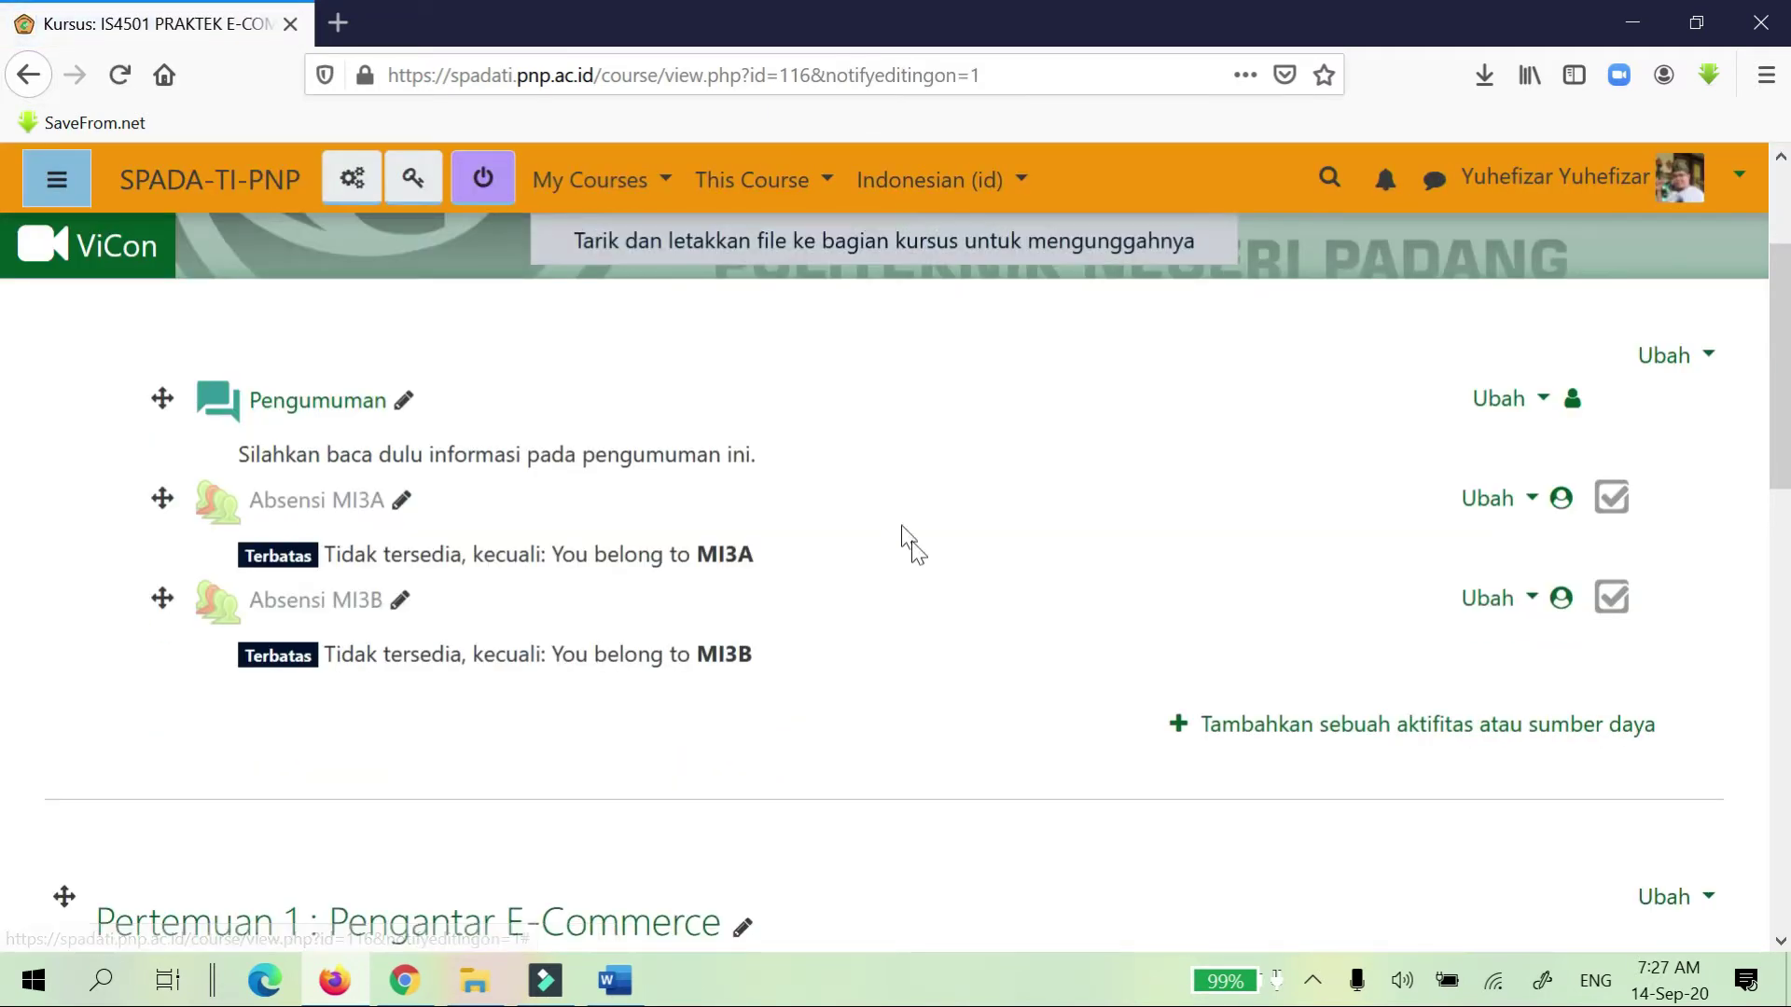
Switch to File Explorer and examine the course material files in the Materi folder.
{"action": "left_click", "coordinate": [475, 981]}
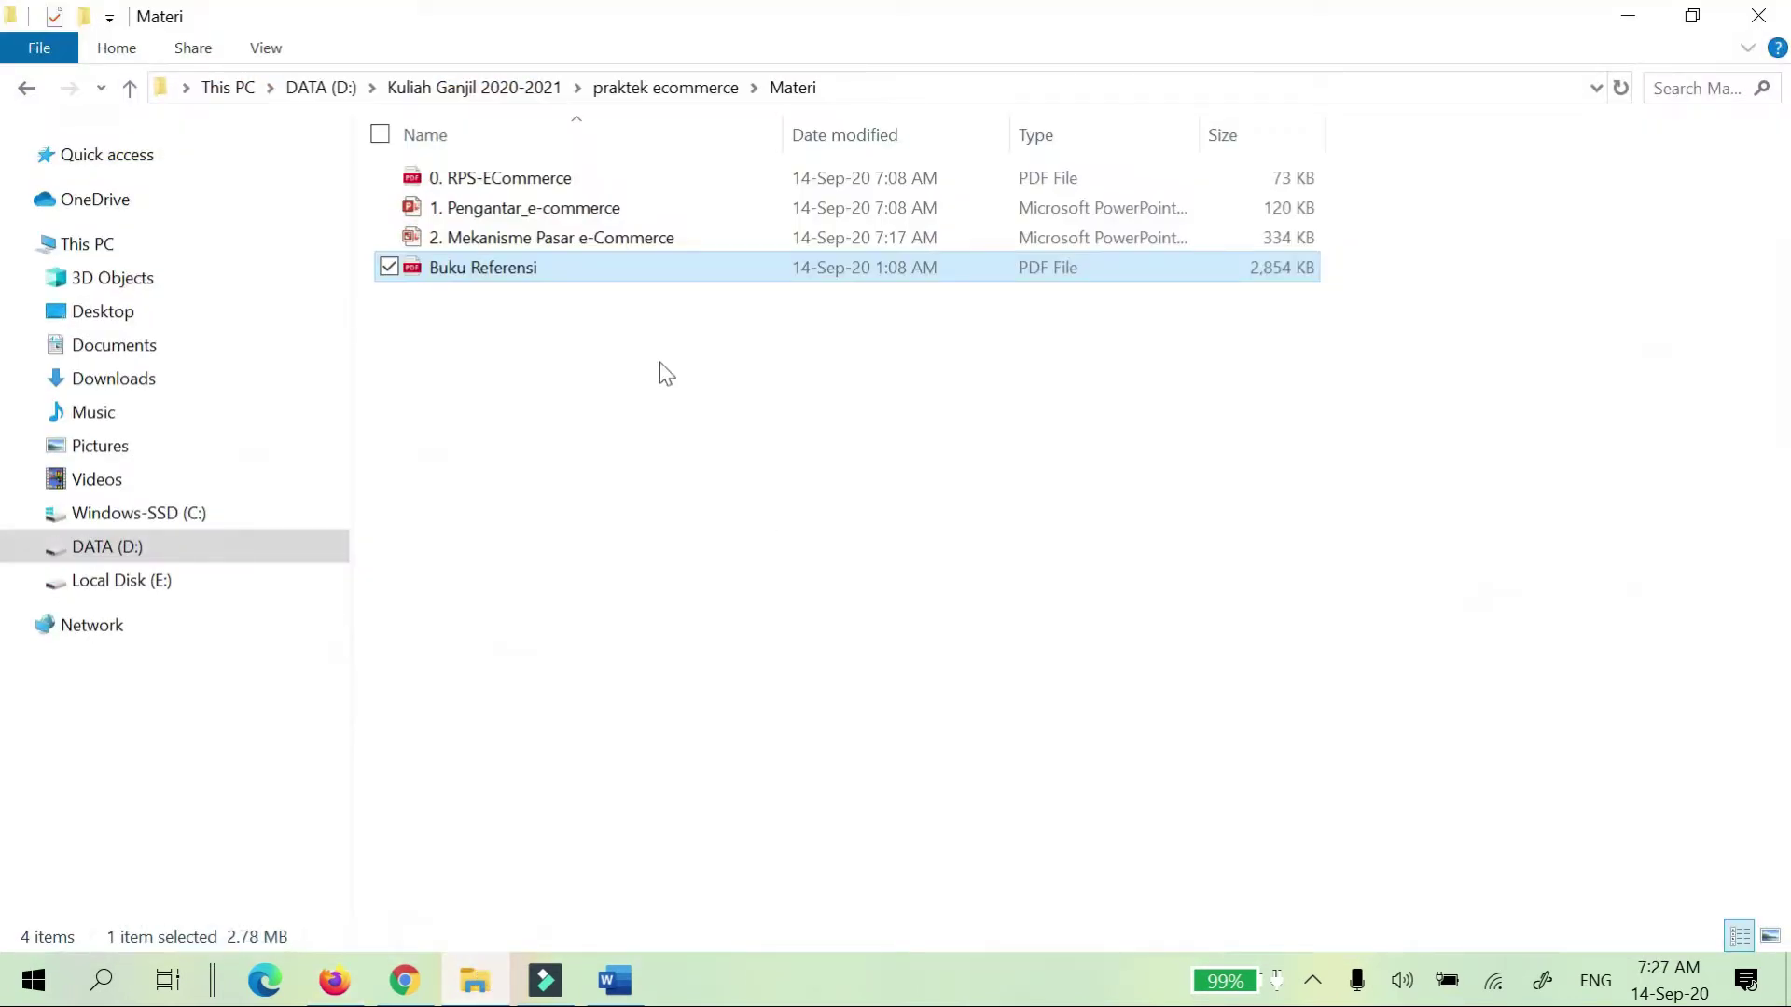
{"action": "left_click", "coordinate": [516, 186]}
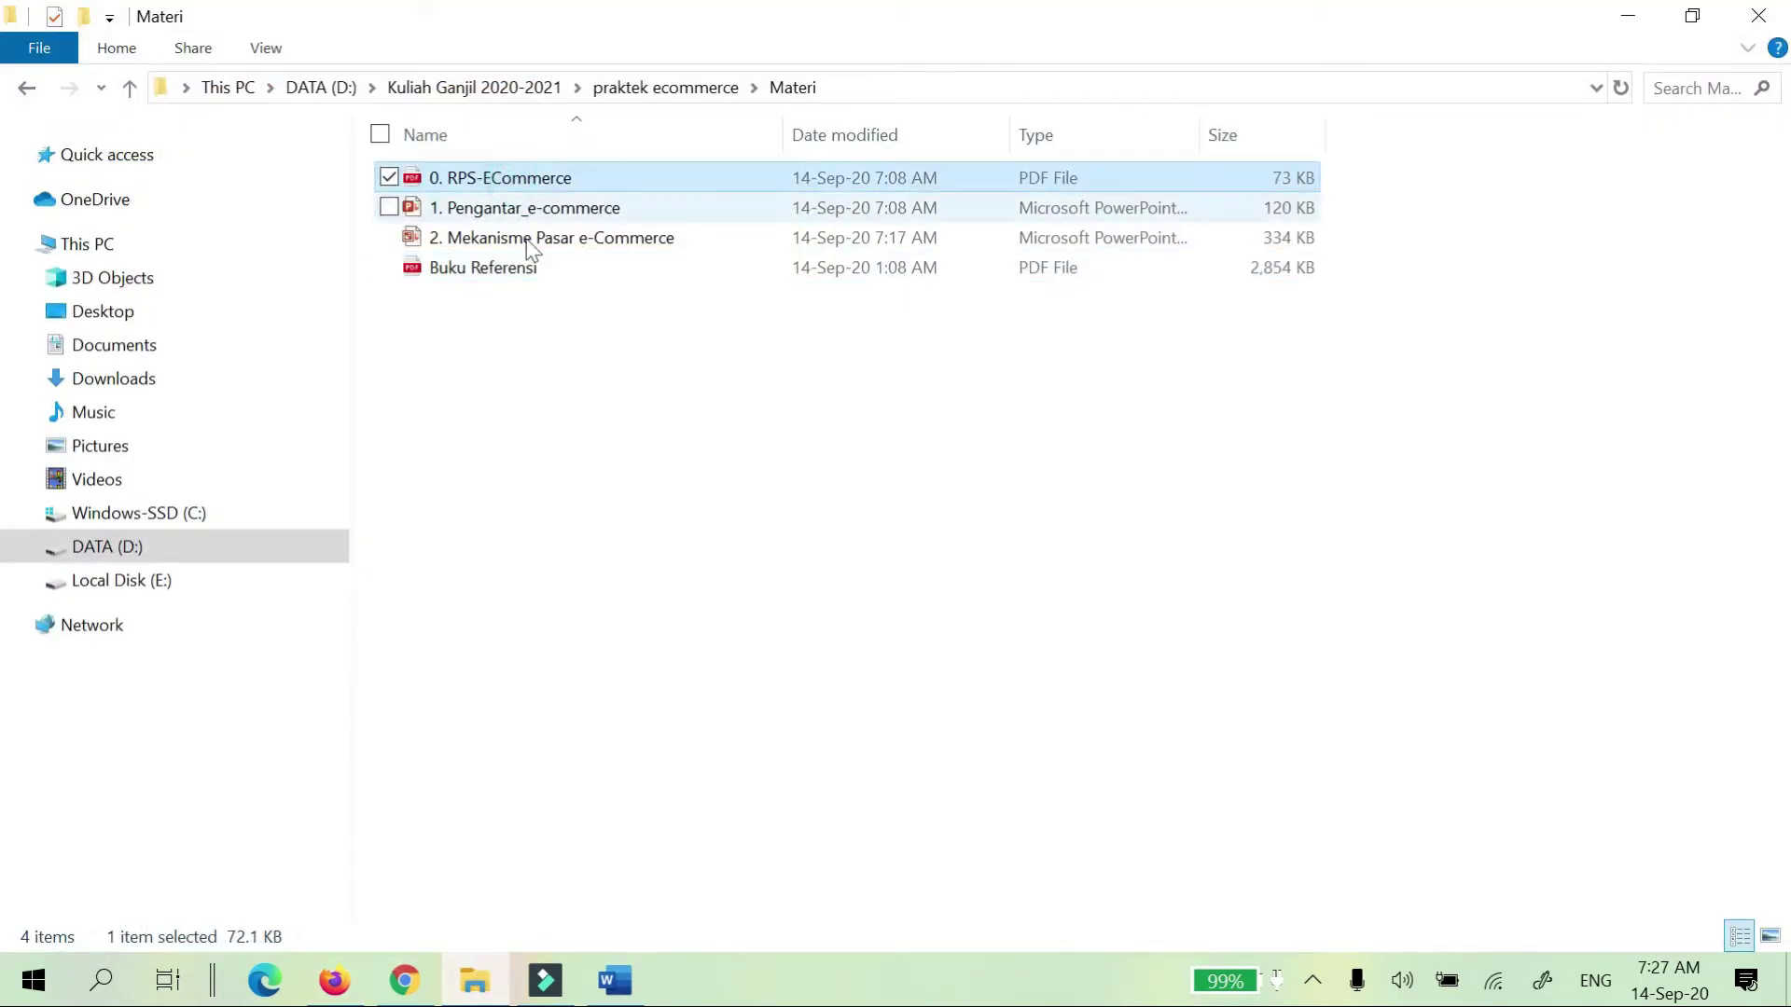
{"action": "left_click", "coordinate": [533, 213]}
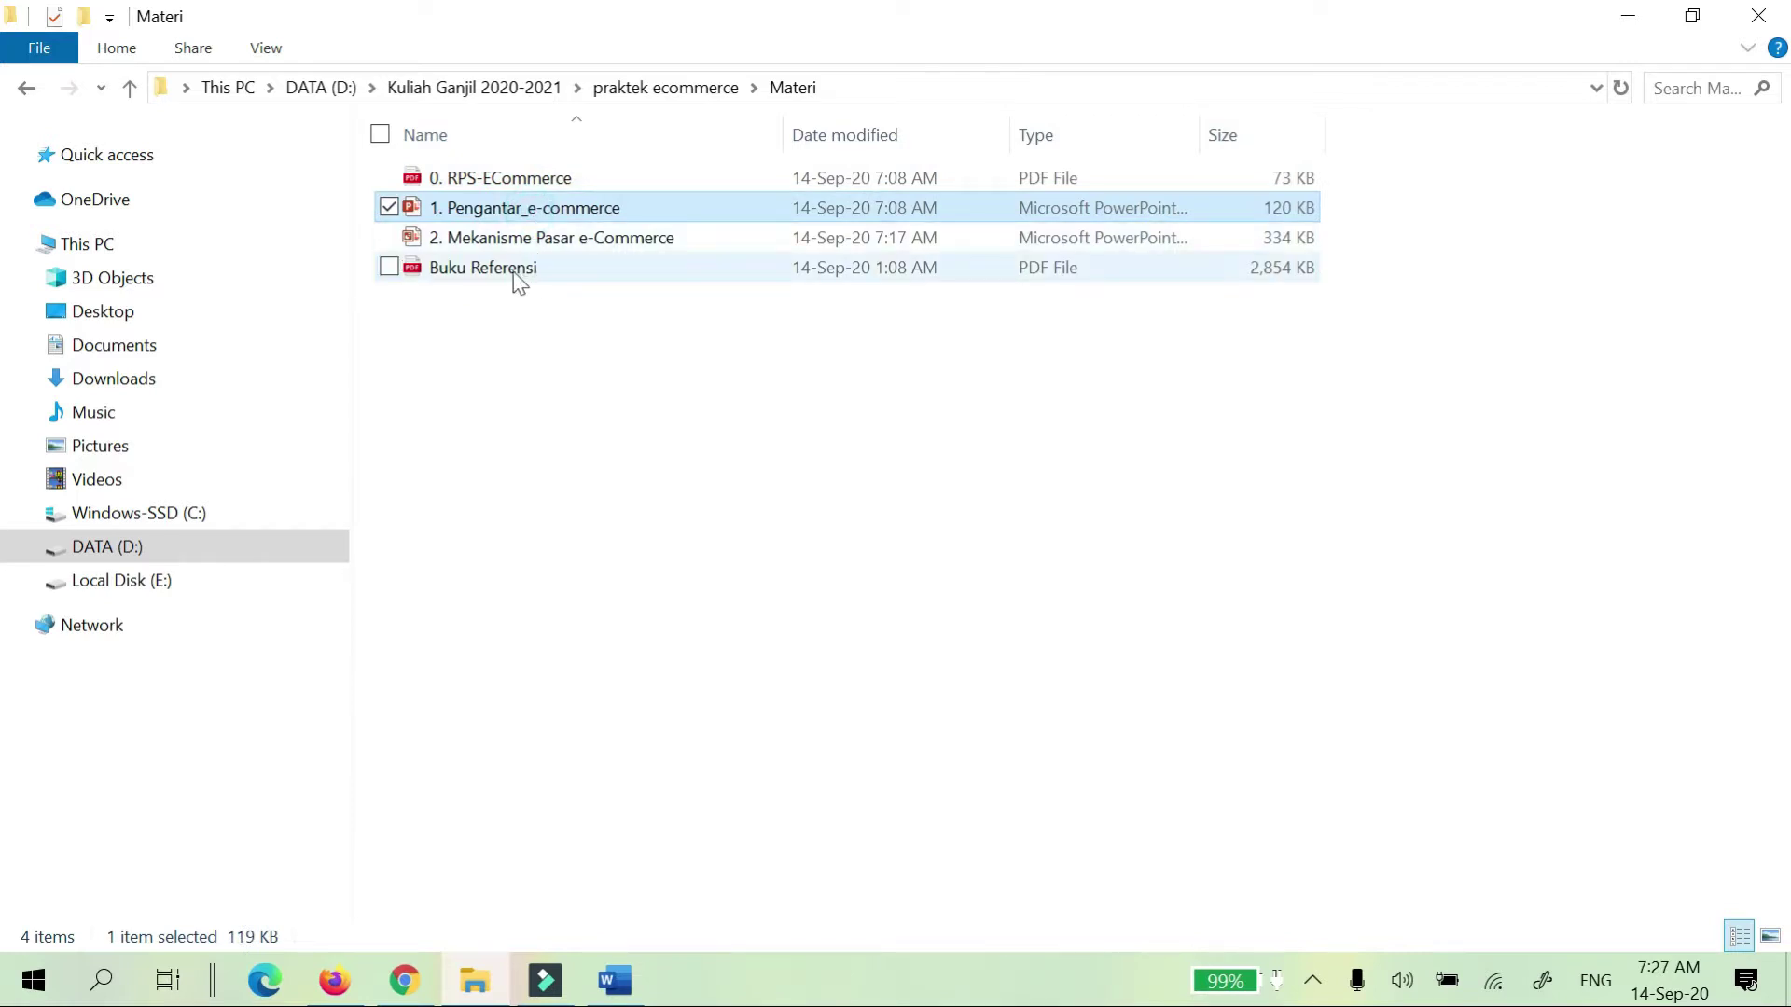
{"action": "left_click", "coordinate": [1623, 17]}
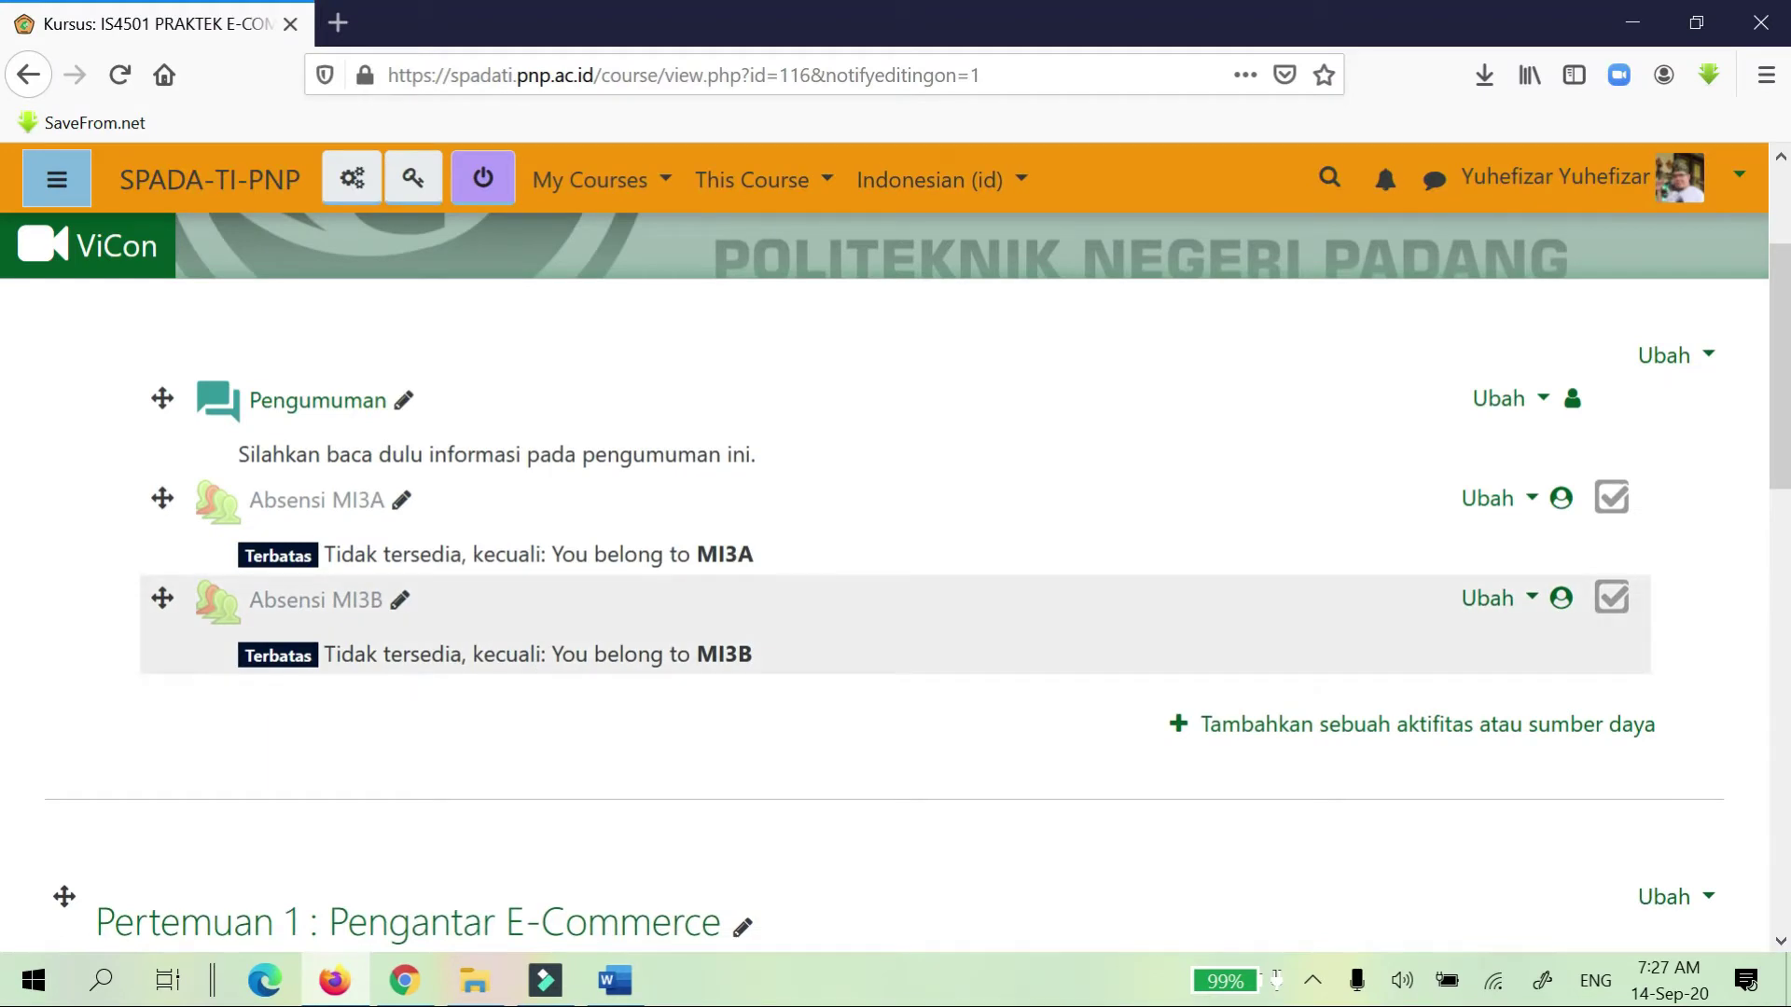
Add a File resource to the course's general section above Pertemuan 1 and name it "Rencana Pembelajaran Semester".
{"action": "scroll", "coordinate": [500, 653], "scroll_direction": "down", "scroll_amount": 3}
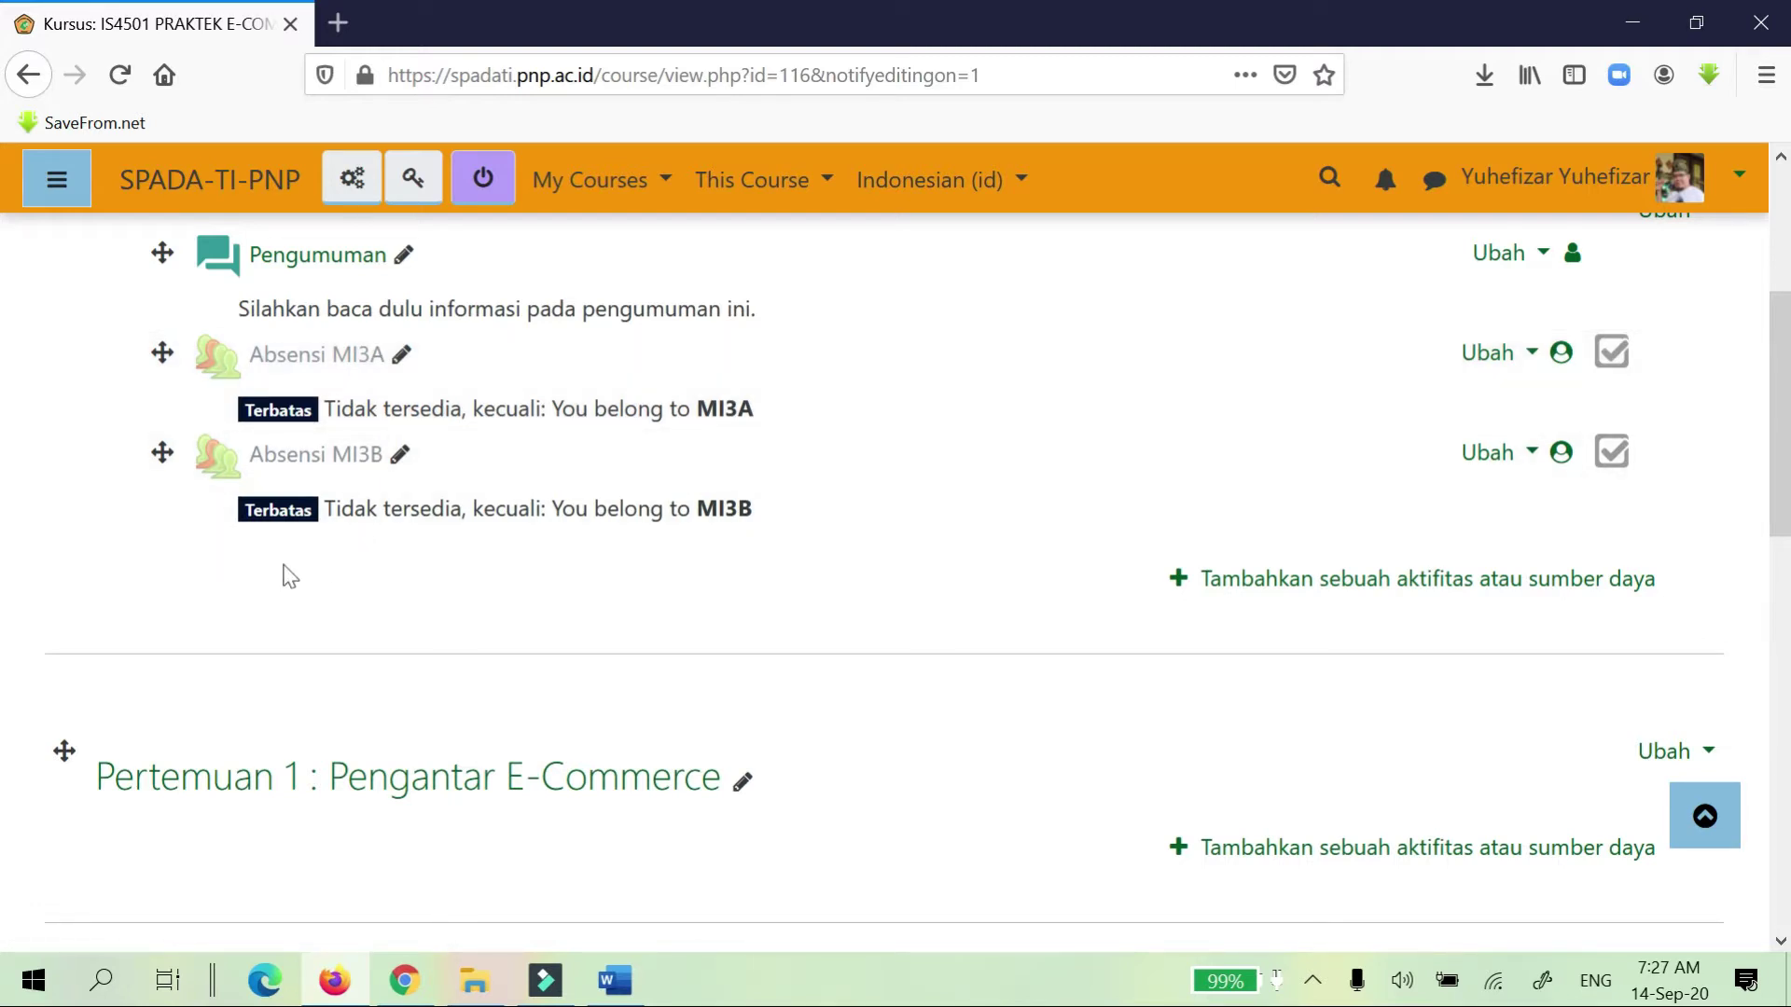
{"action": "left_click", "coordinate": [1354, 588]}
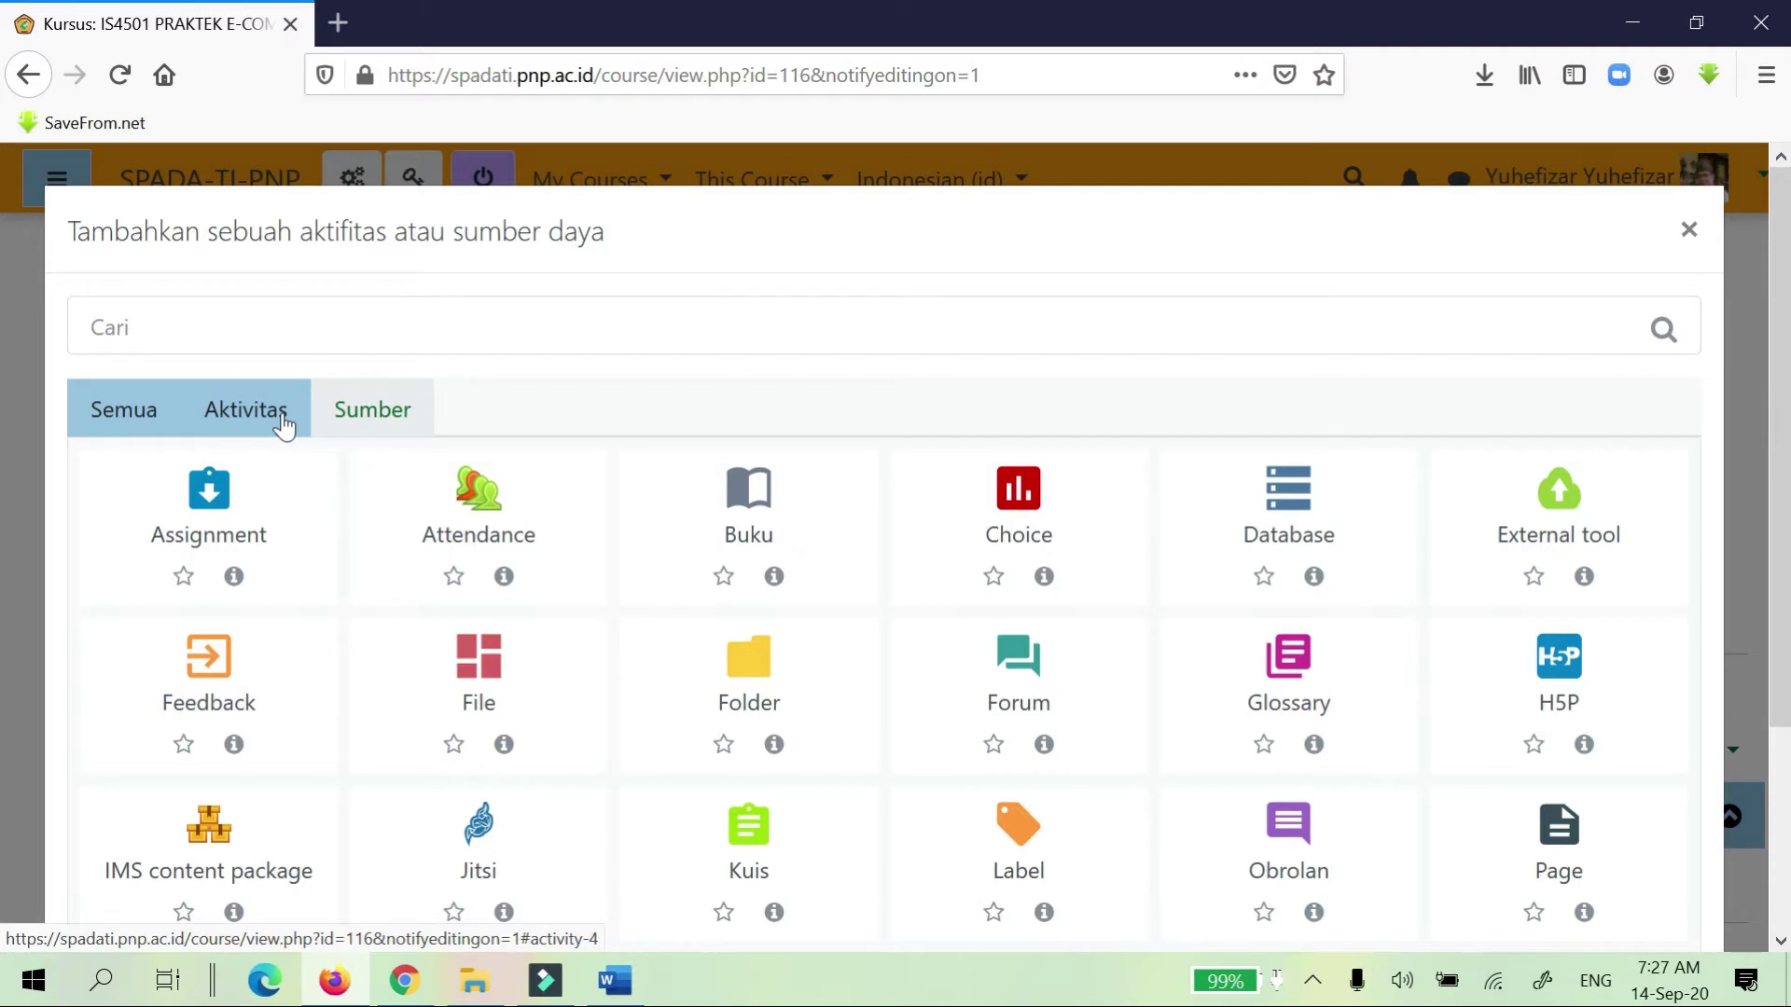
{"action": "left_click", "coordinate": [474, 981]}
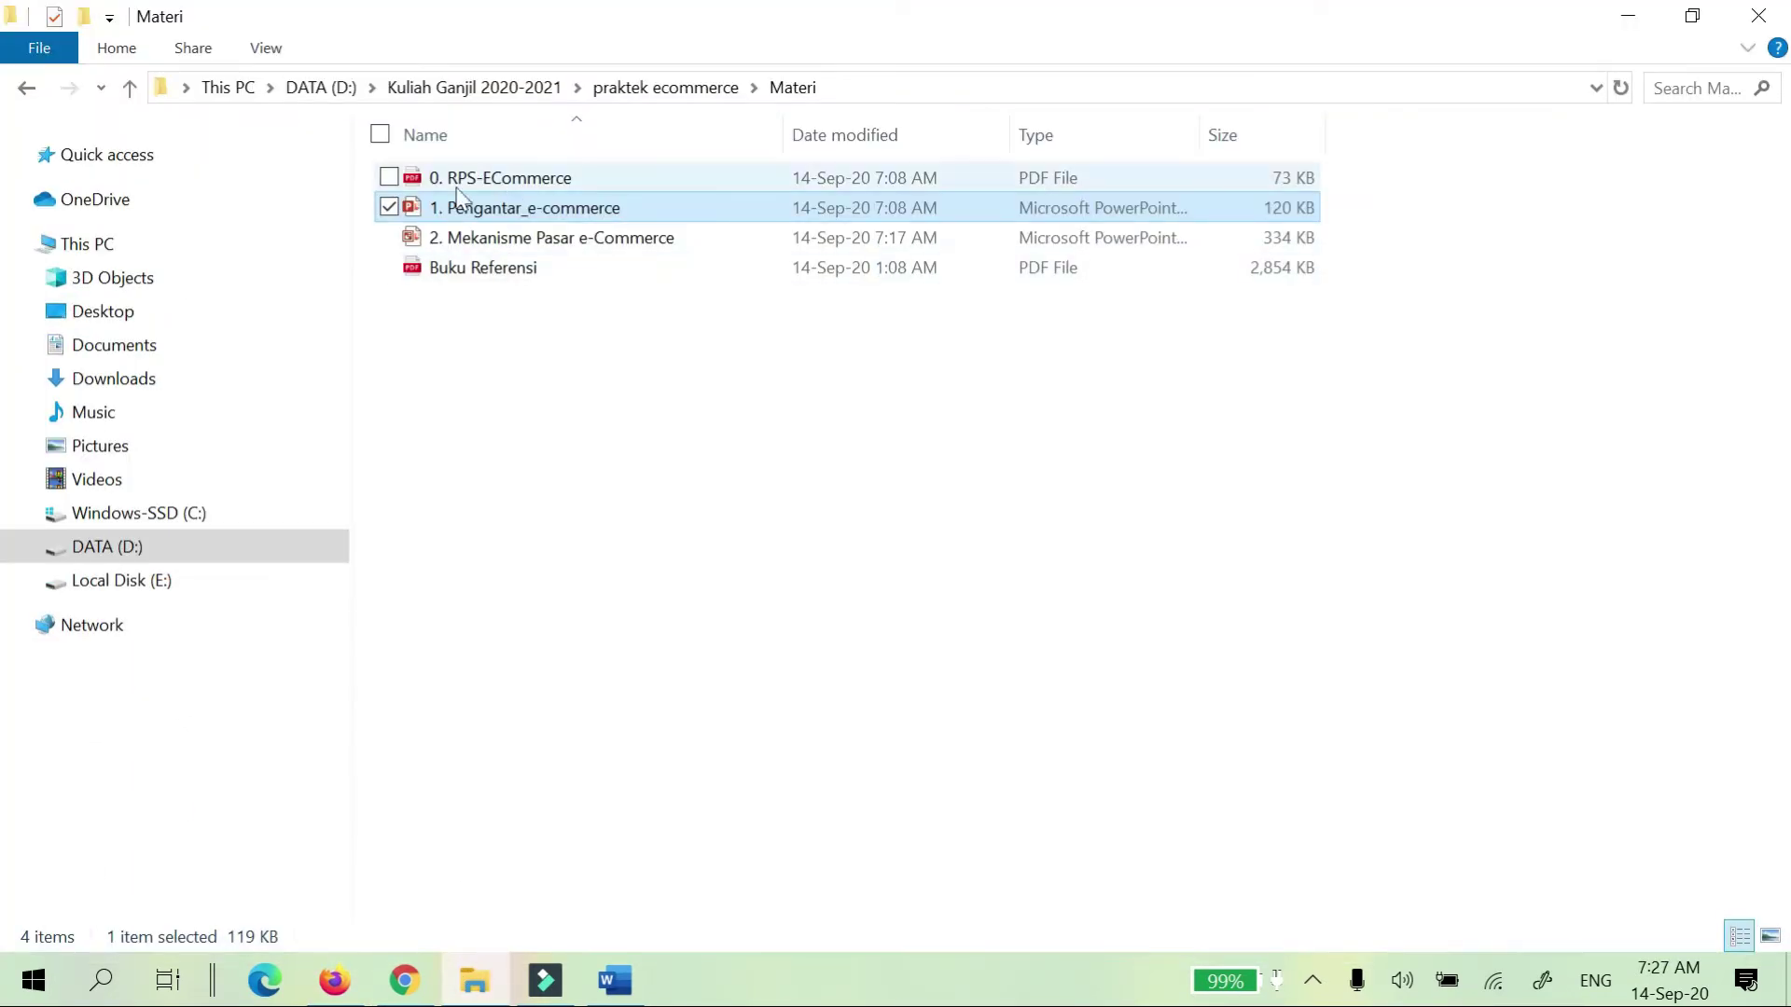
{"action": "left_click", "coordinate": [1628, 16]}
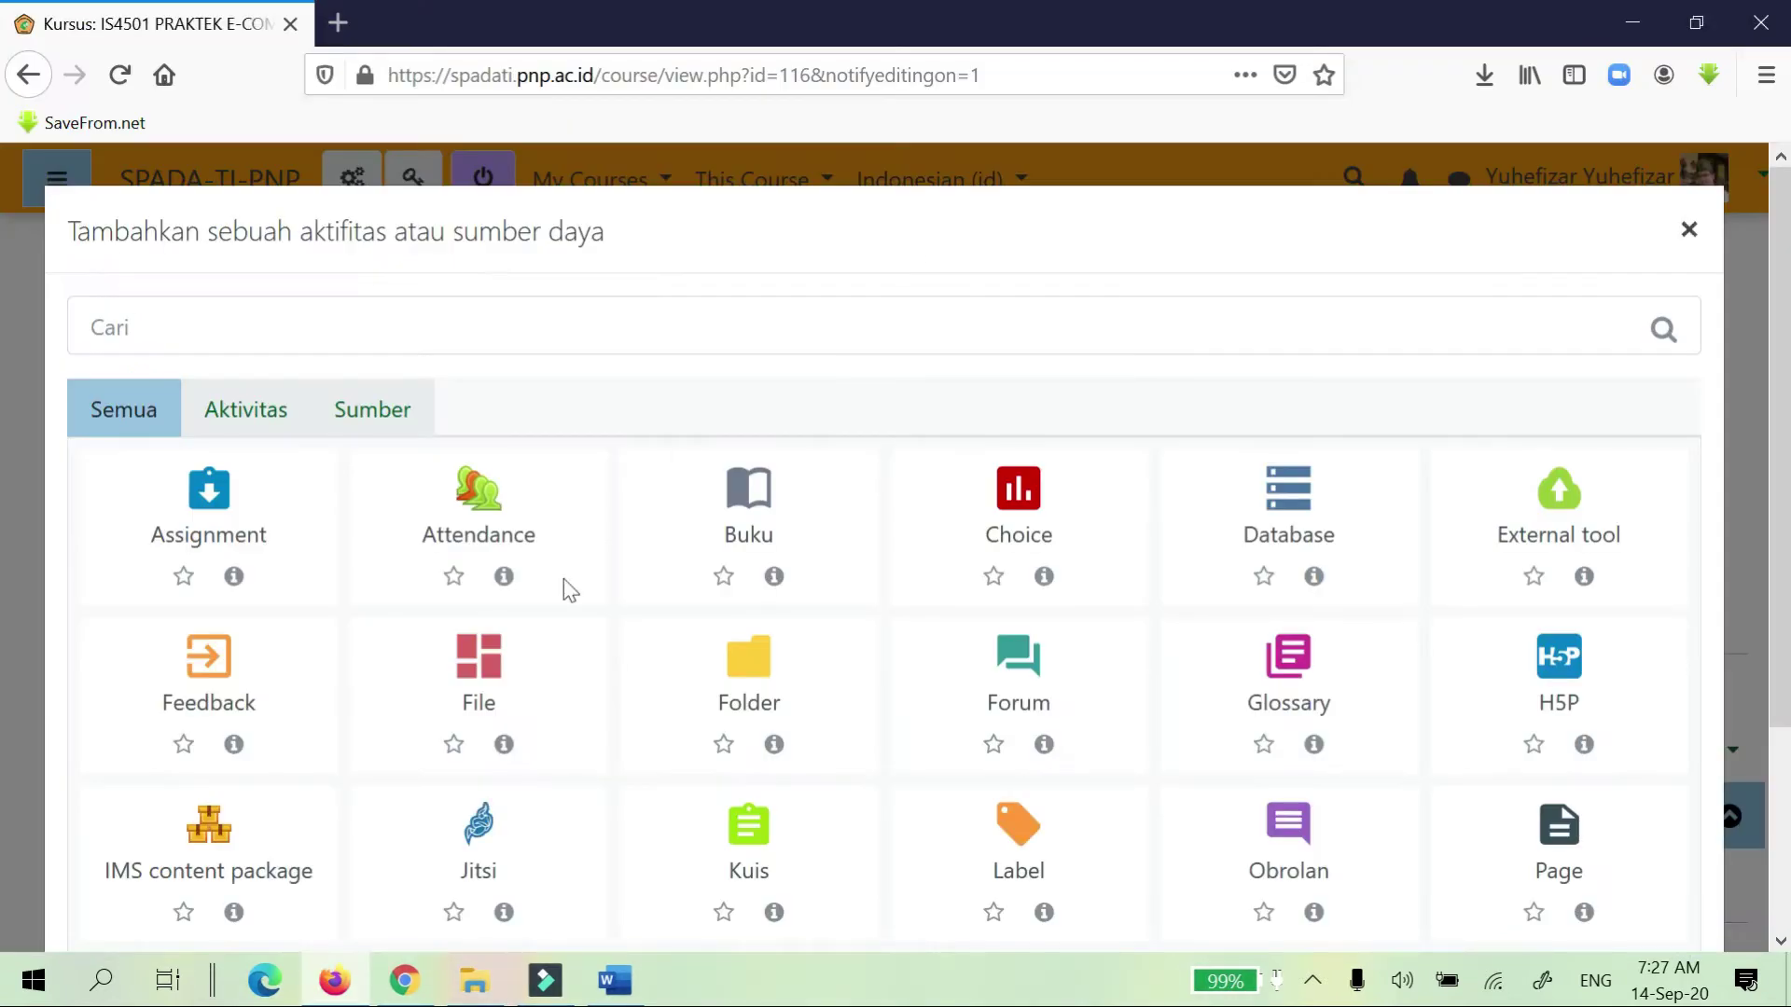
{"action": "left_click", "coordinate": [474, 697]}
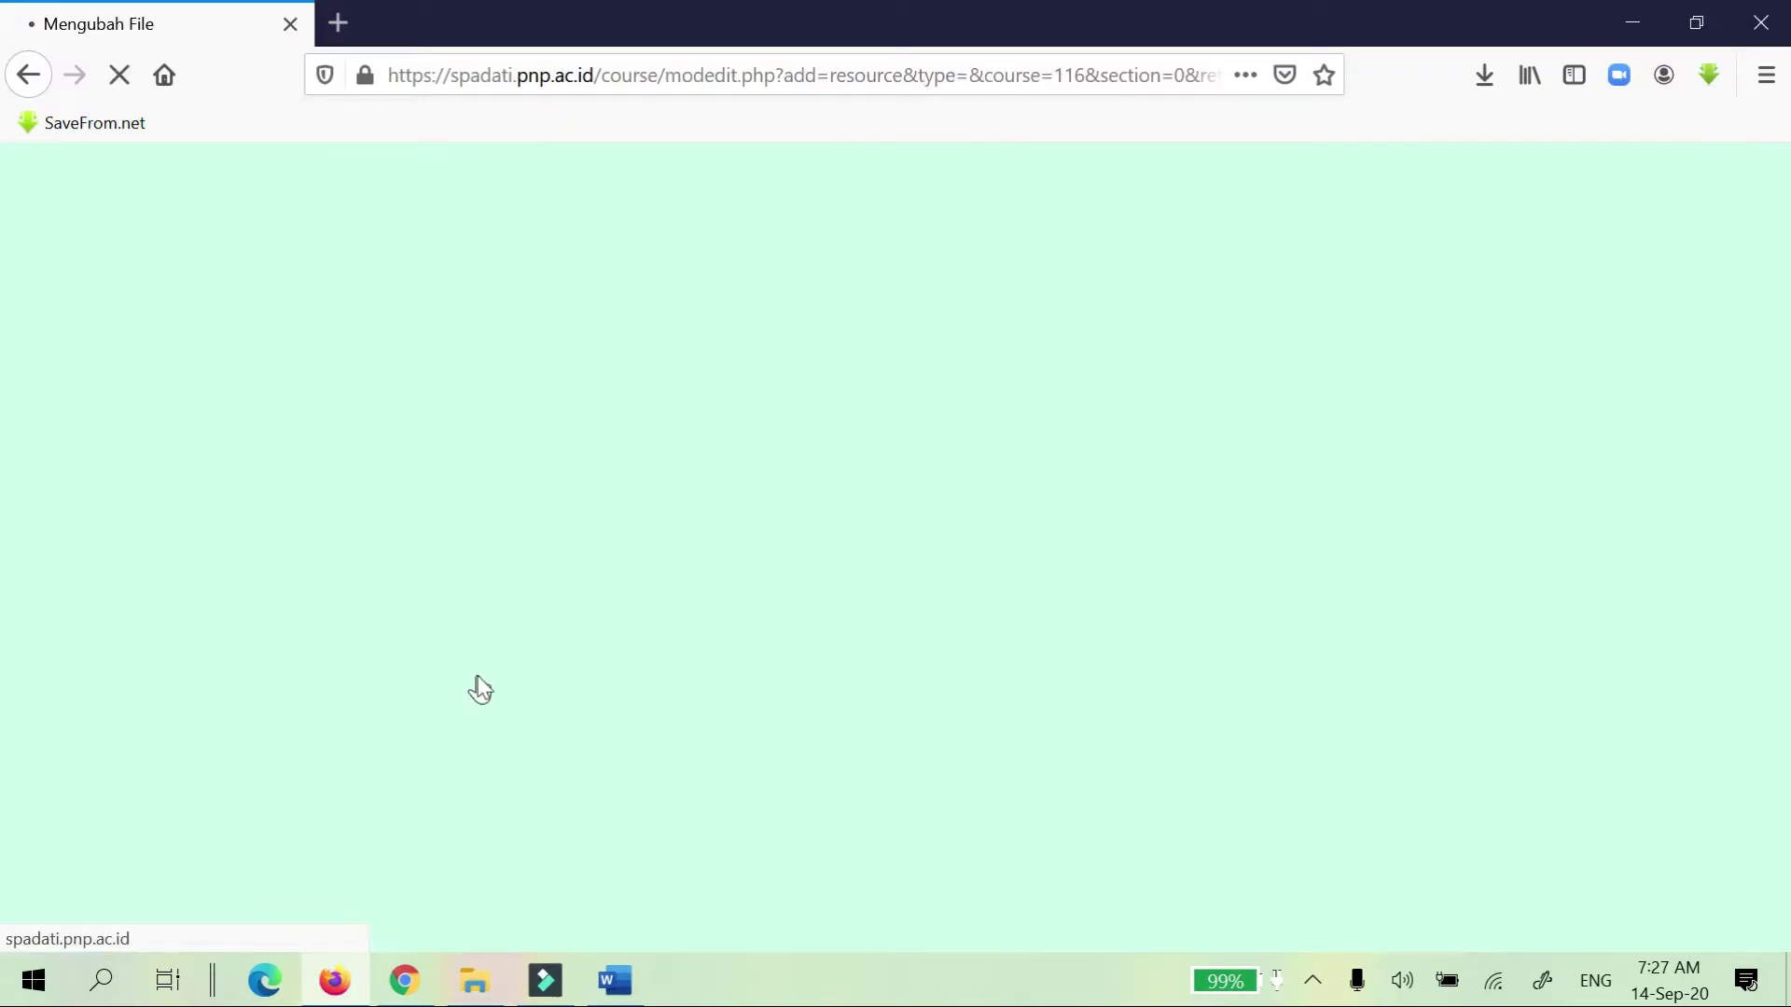
{"action": "left_click", "coordinate": [623, 641]}
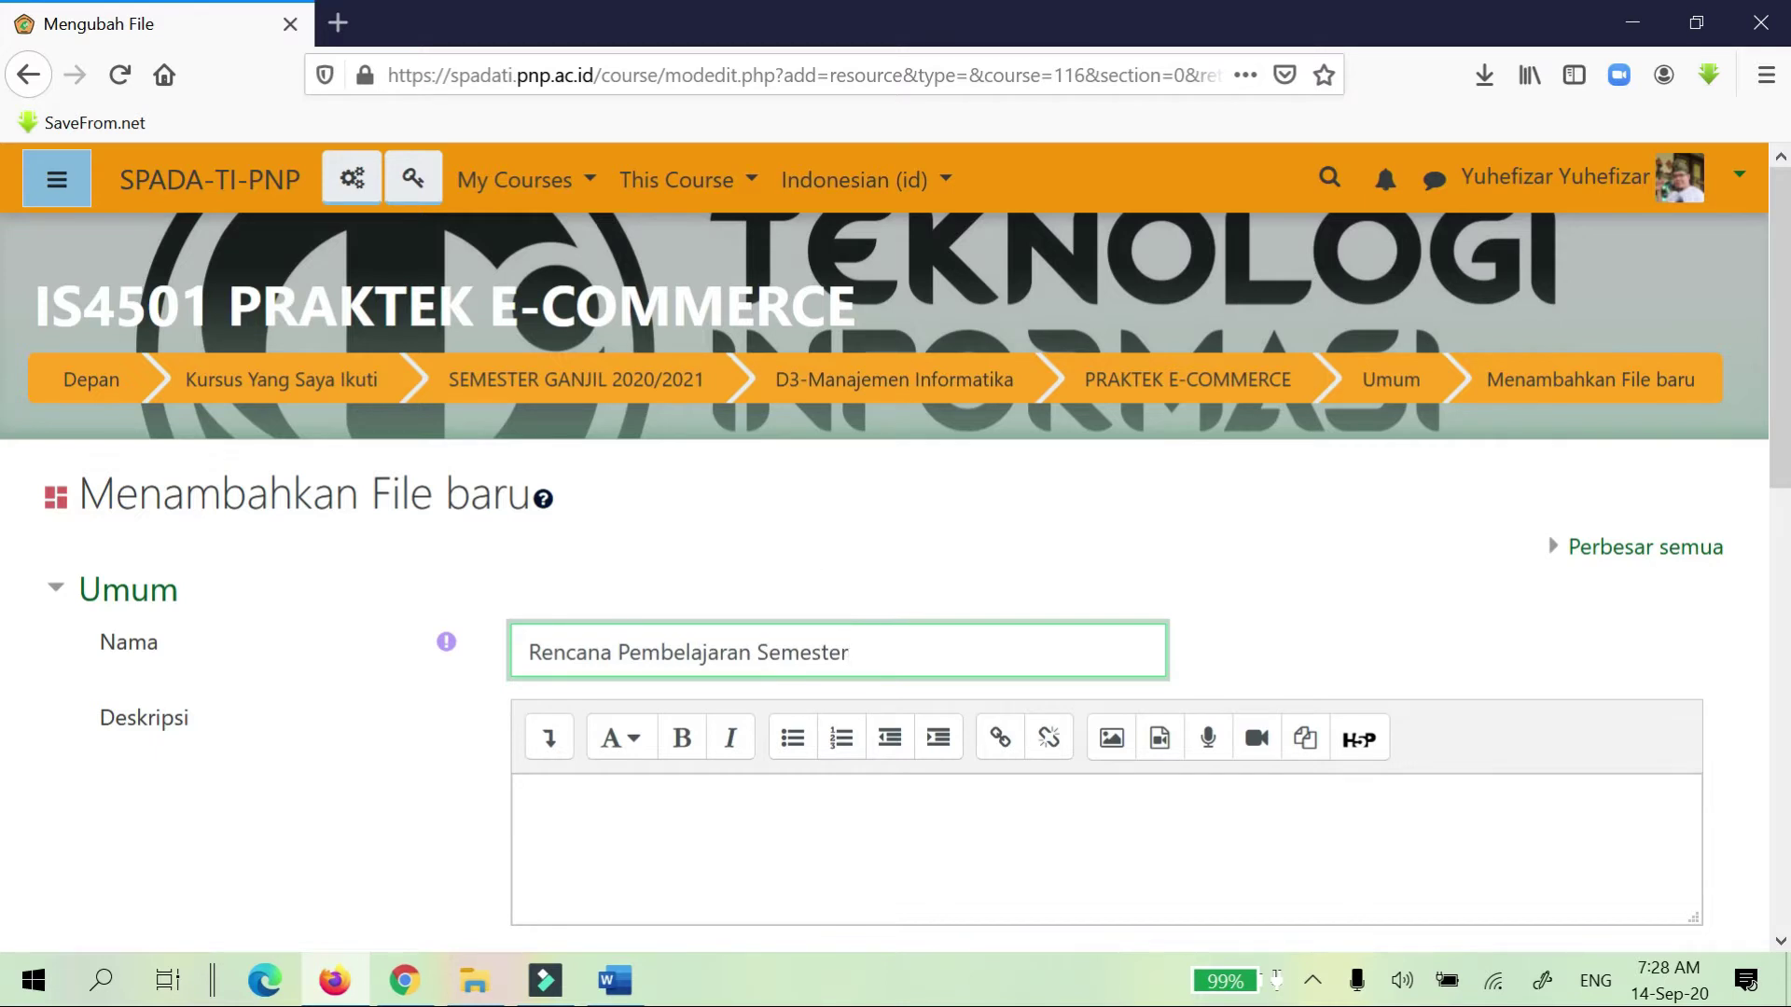
Upload "0. RPS-ECommerce.pdf" from the Kuliah Ganjil 2020-2021 > praktek ecommerce > Materi folder on DATA (D:) as the resource's file.
{"action": "scroll", "coordinate": [884, 578], "scroll_direction": "down", "scroll_amount": 3}
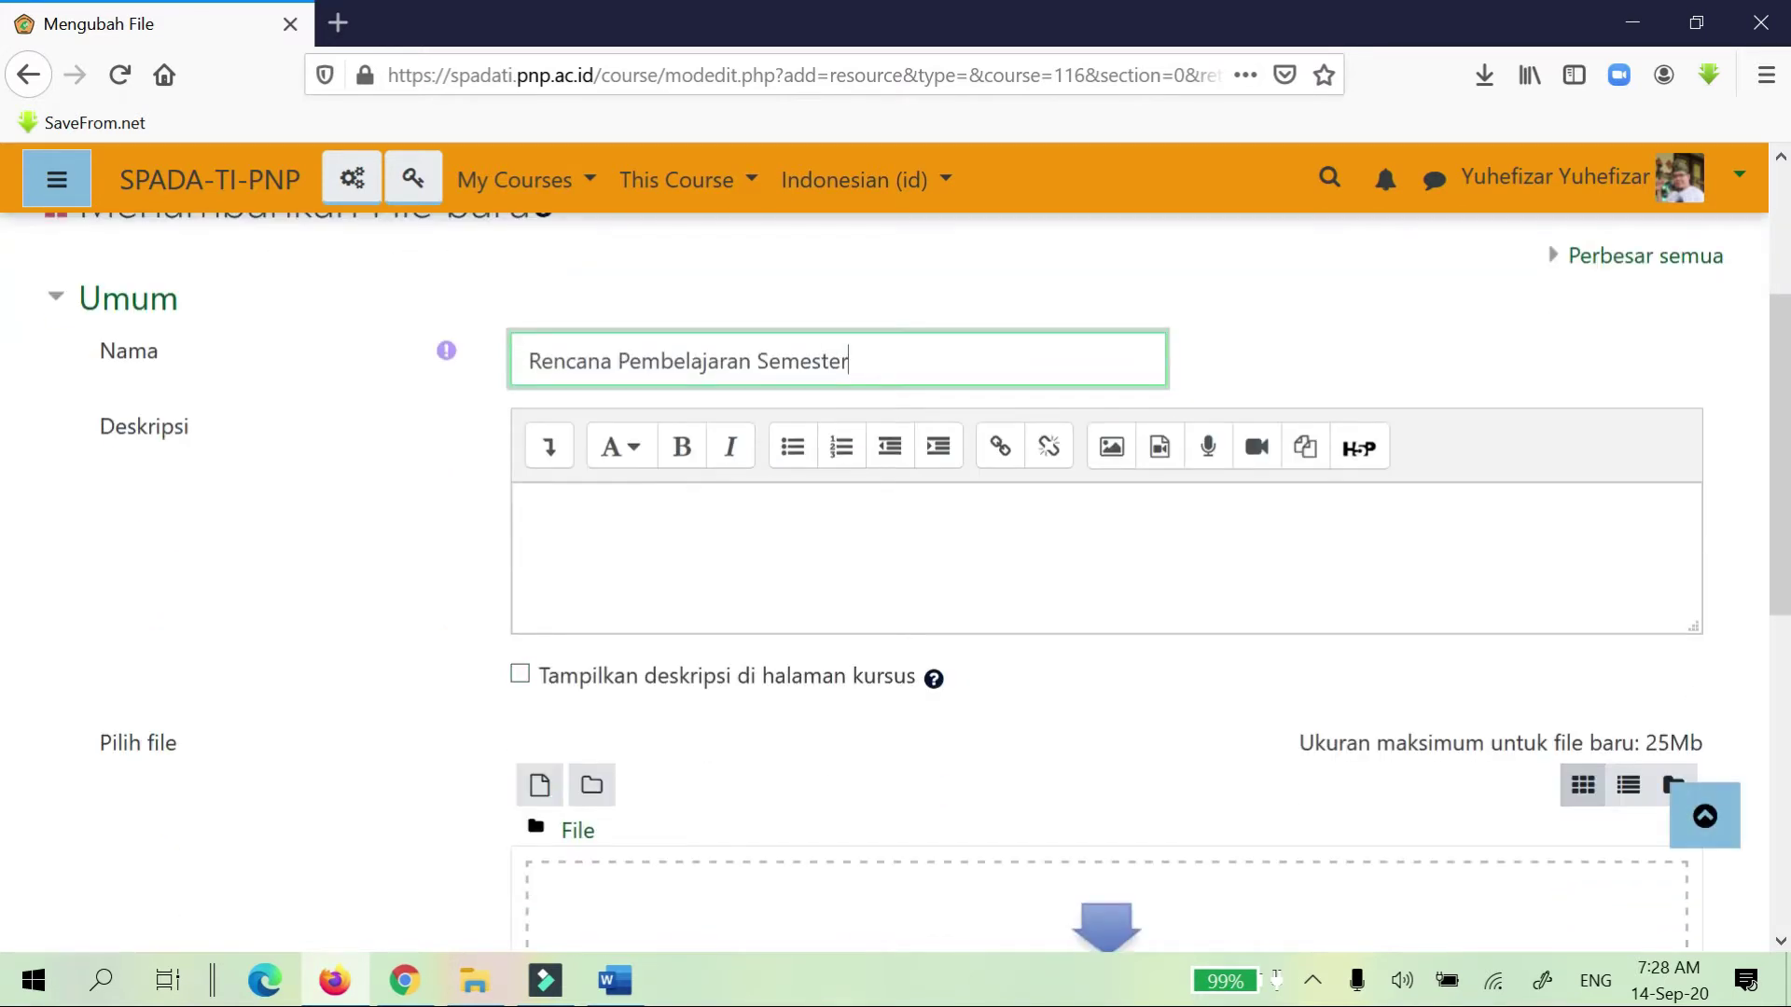
{"action": "left_click", "coordinate": [552, 802]}
{"action": "left_click", "coordinate": [690, 449]}
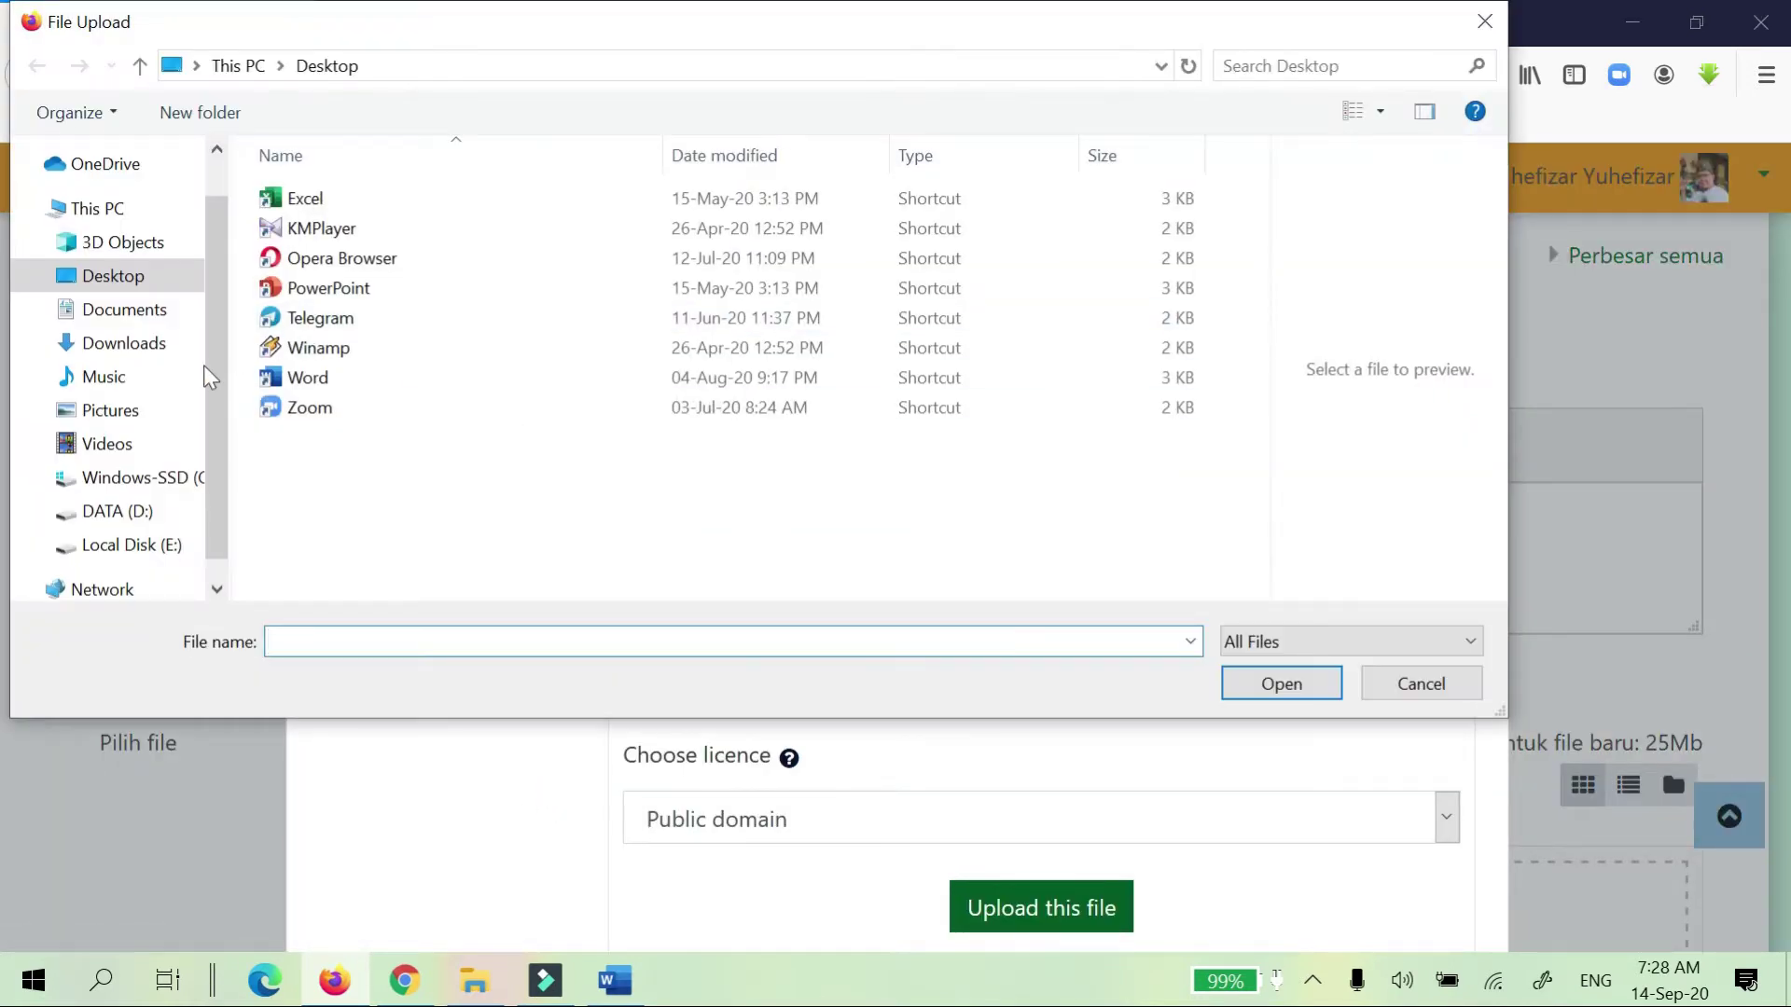
{"action": "left_click", "coordinate": [132, 513]}
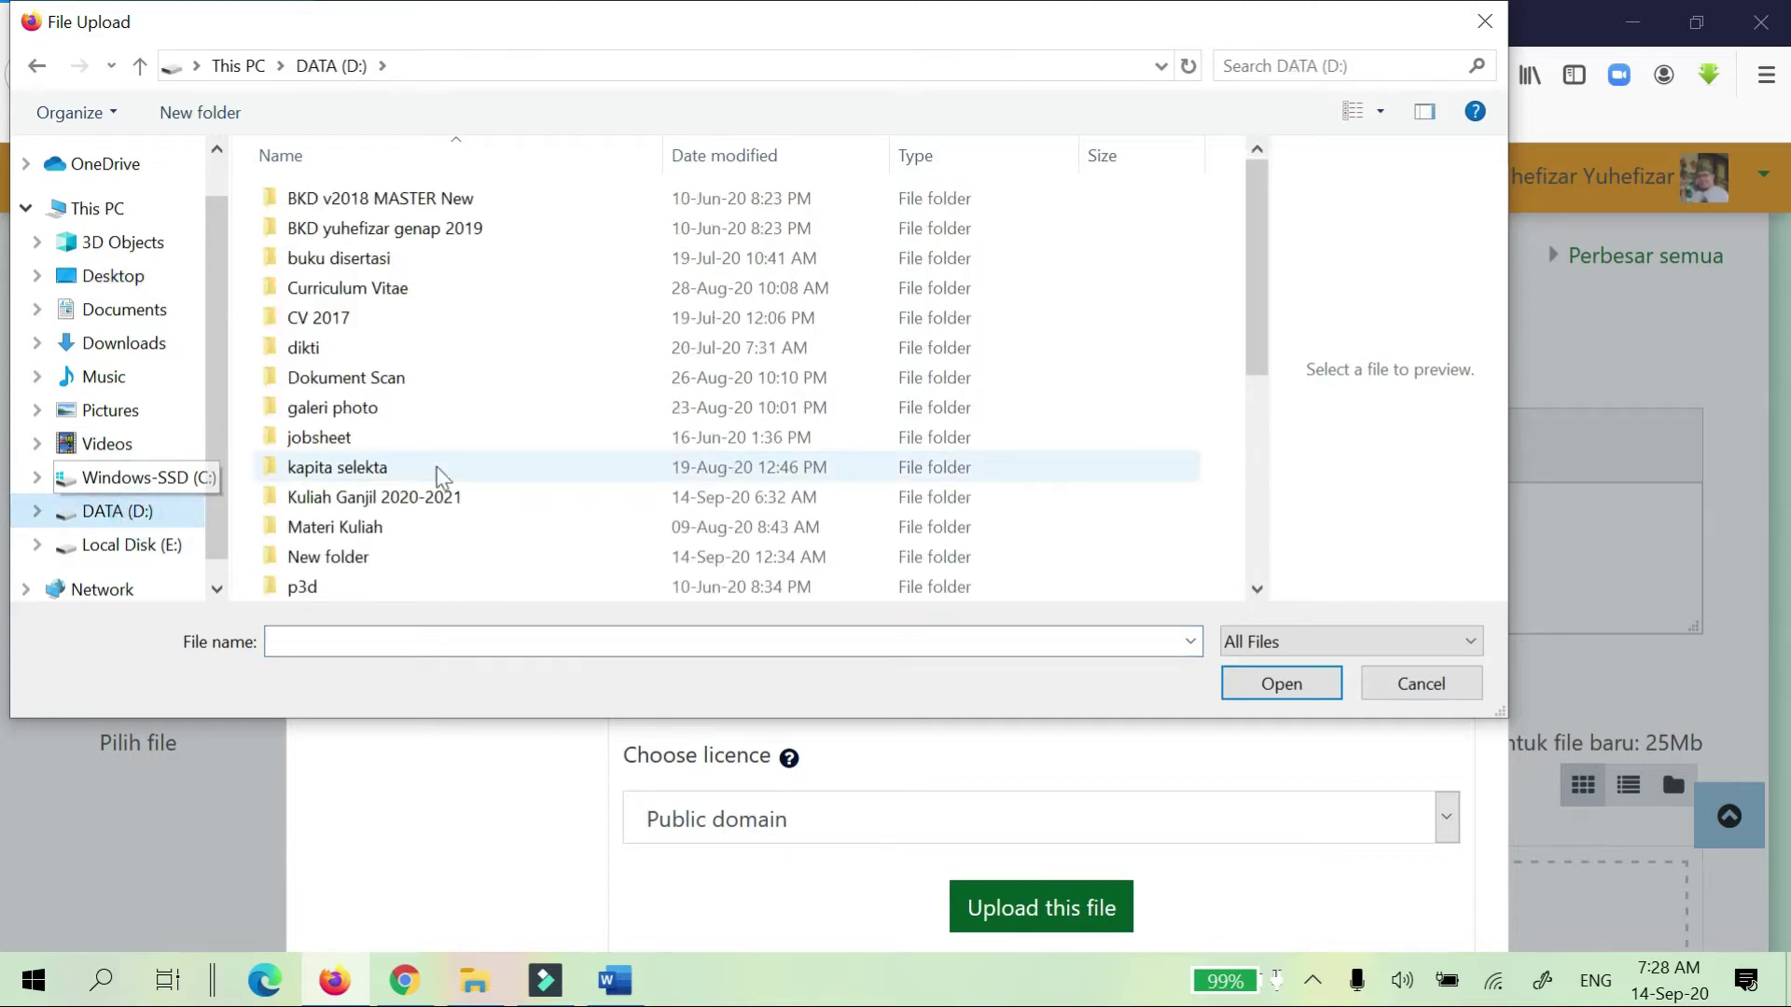
{"action": "double_click", "coordinate": [407, 499]}
{"action": "double_click", "coordinate": [321, 198]}
{"action": "double_click", "coordinate": [337, 199]}
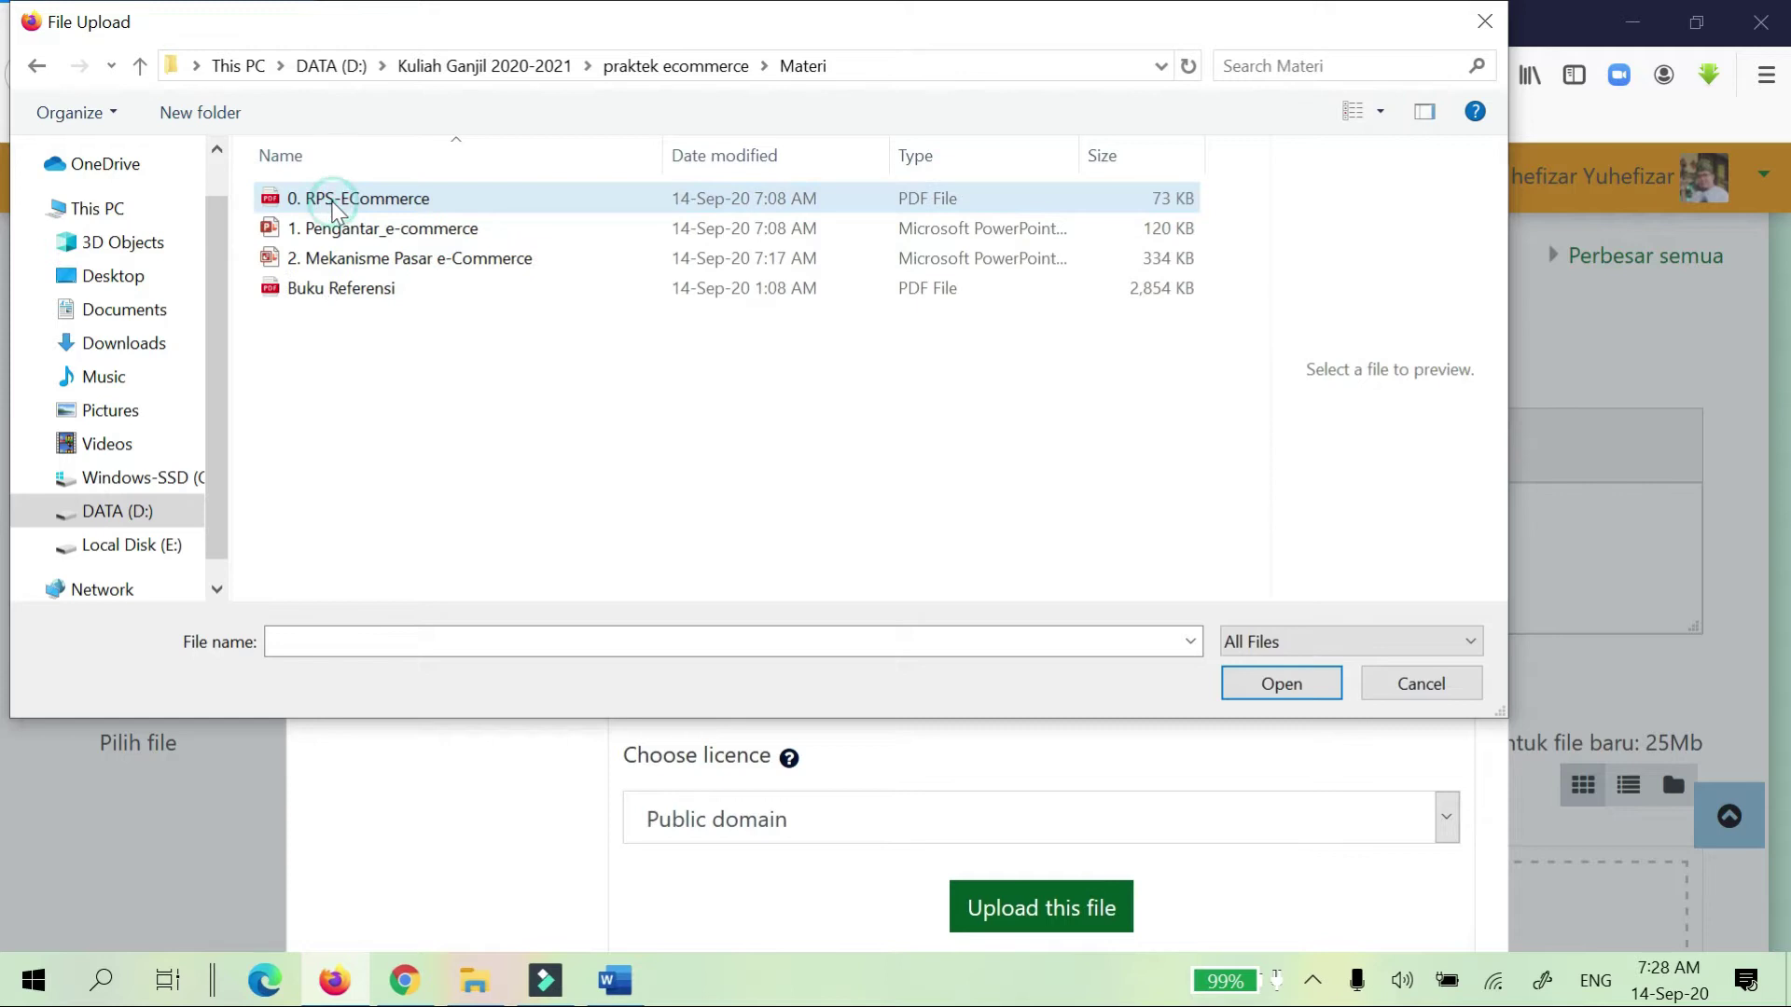
{"action": "left_click", "coordinate": [356, 196]}
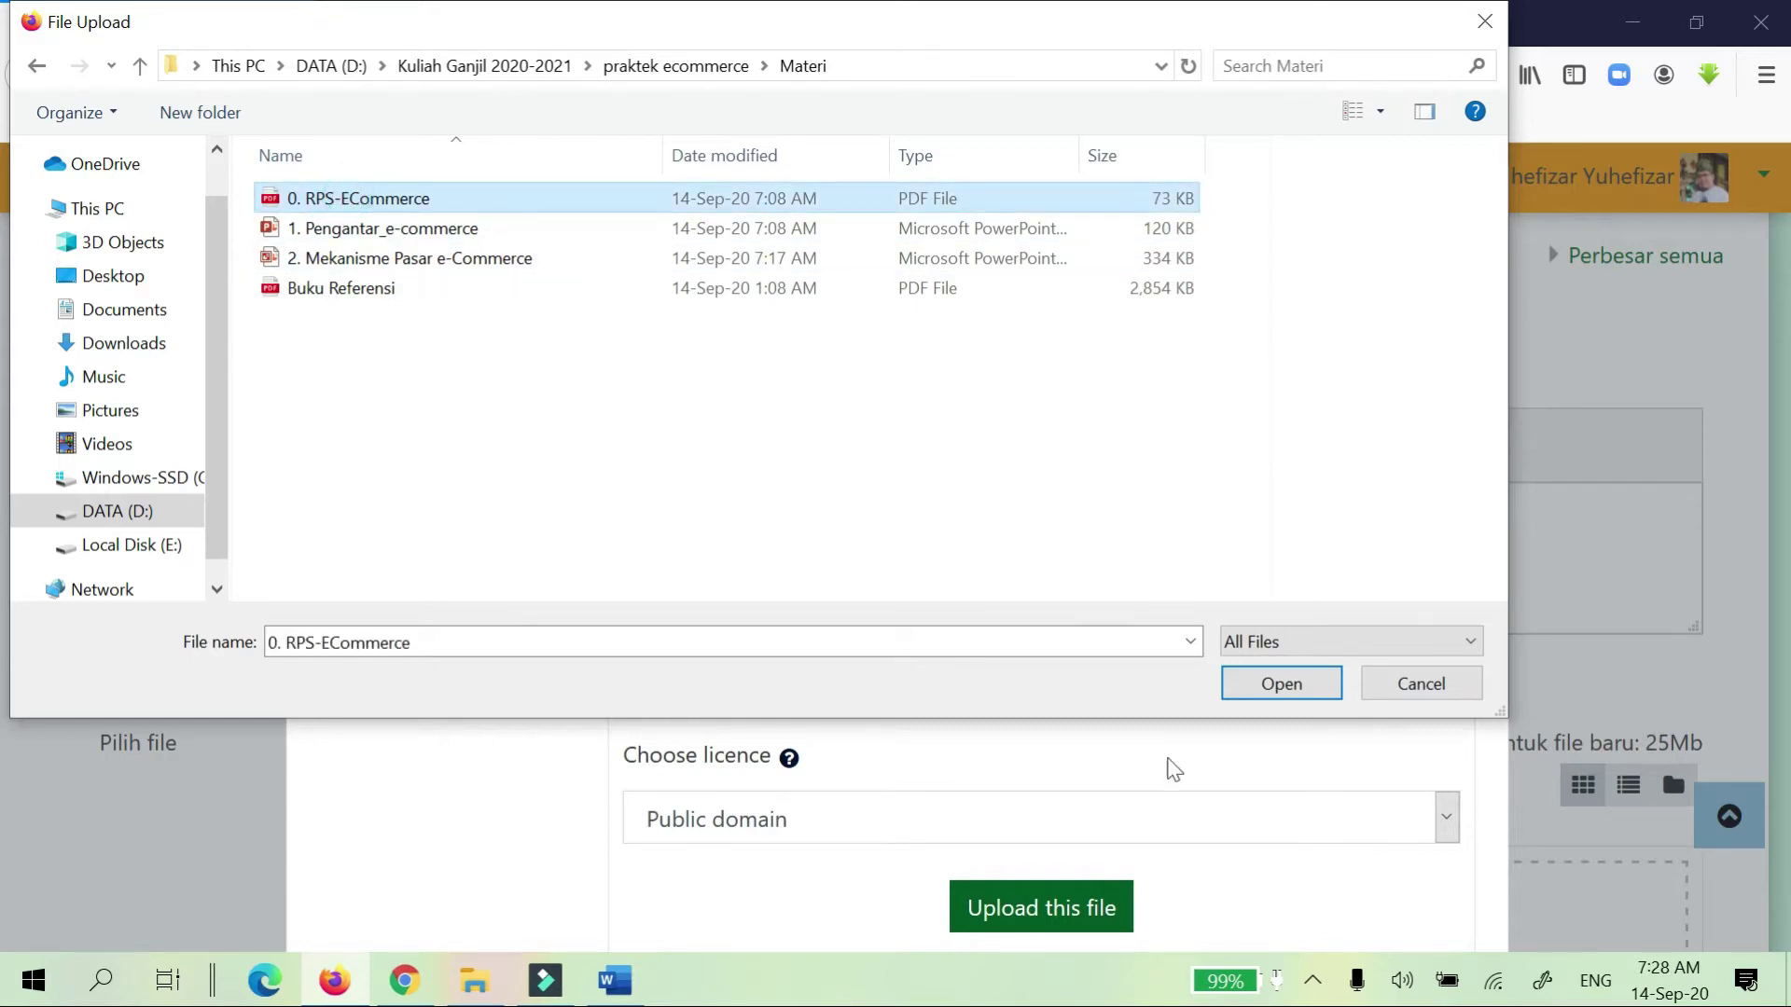
{"action": "left_click", "coordinate": [1285, 687]}
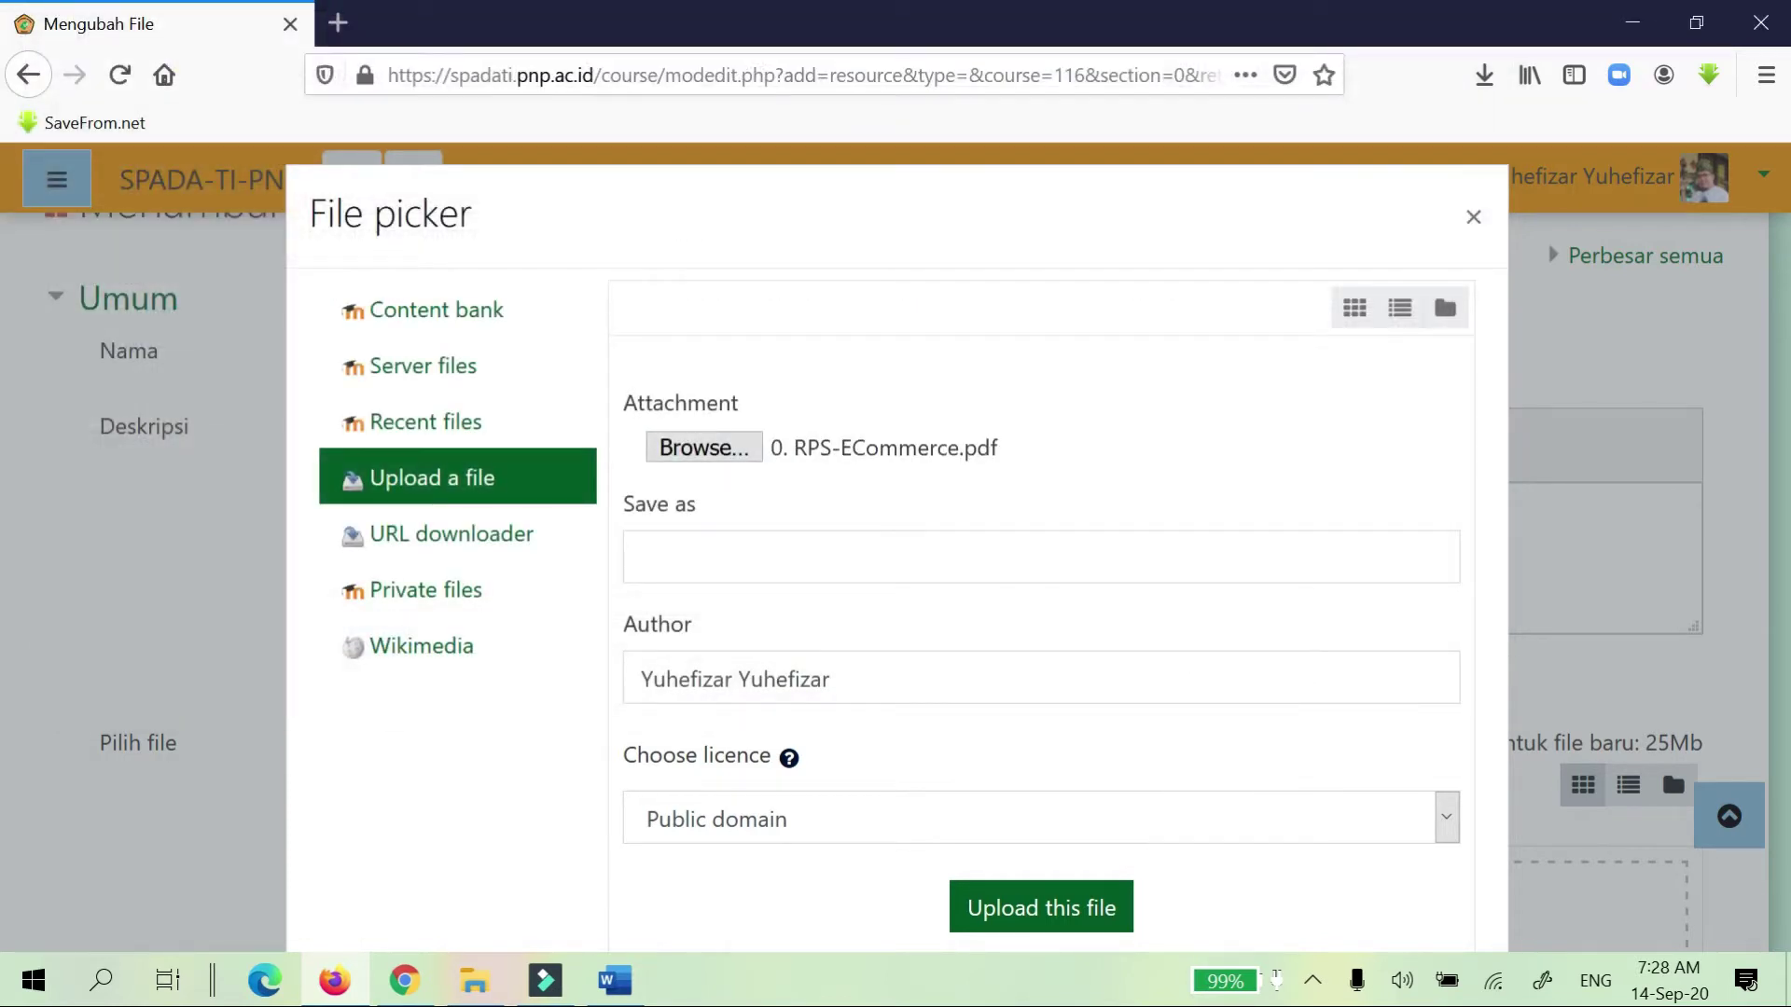
{"action": "left_click", "coordinate": [1033, 897]}
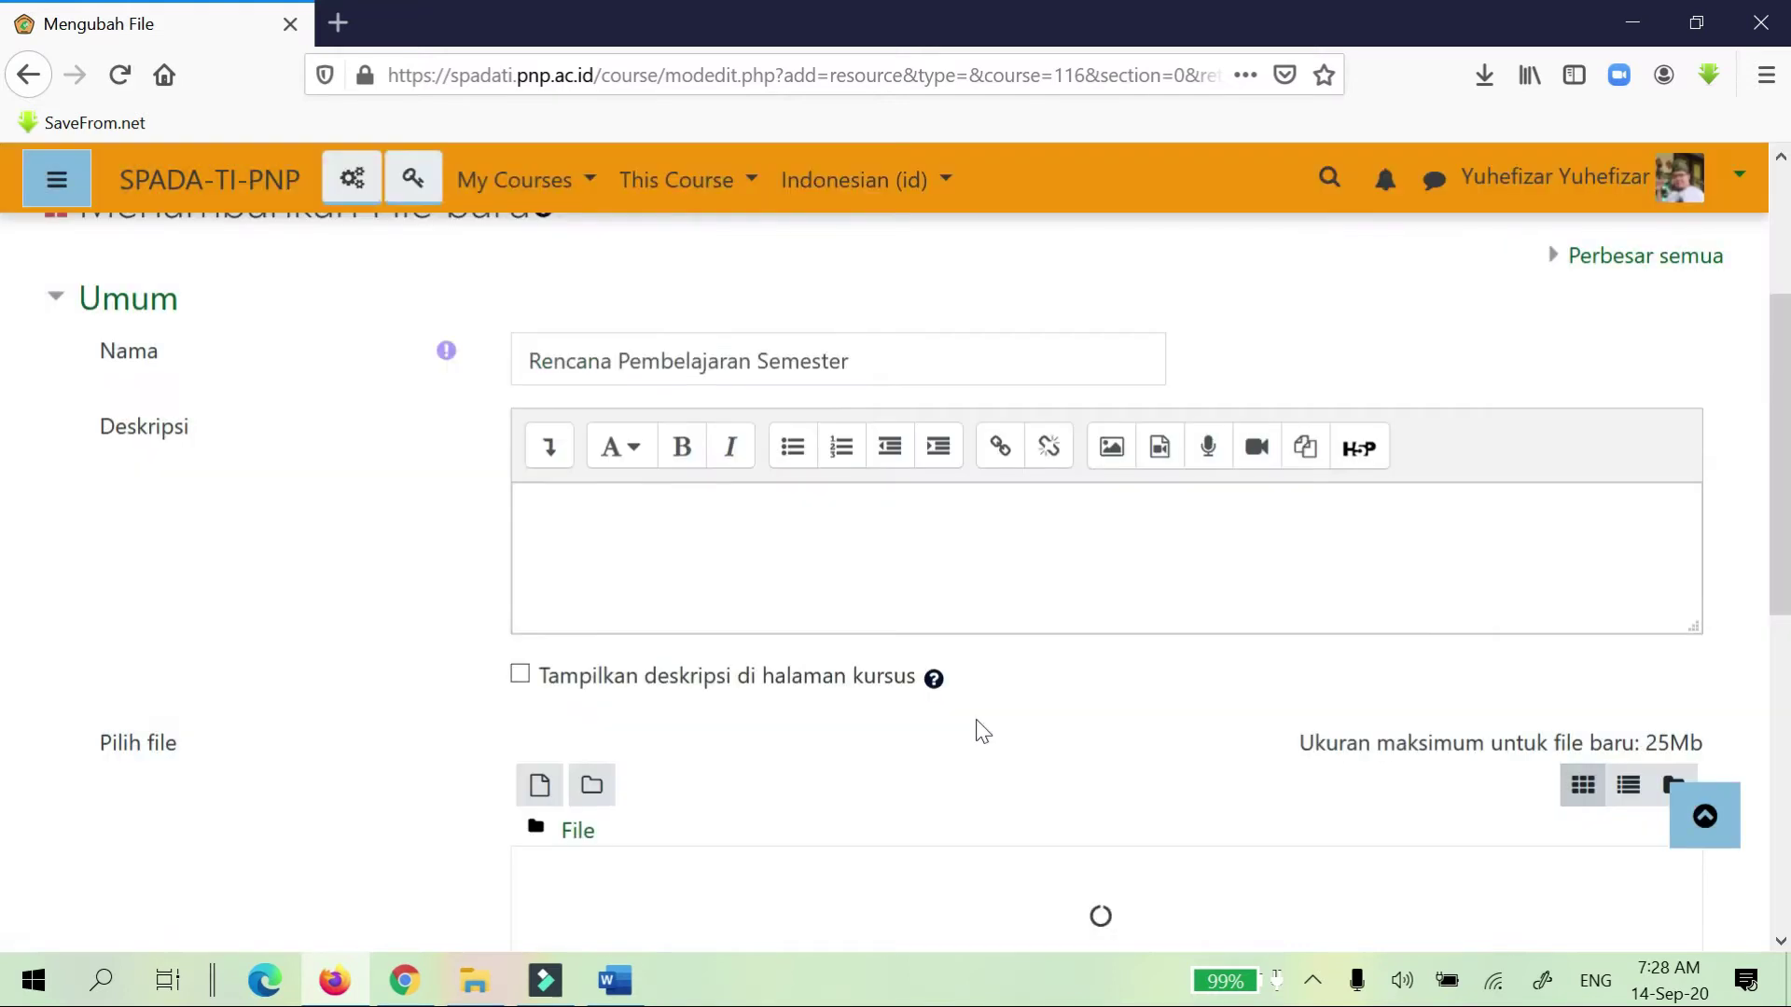
Expand the file resource's access restriction and common module settings to examine their options.
{"action": "scroll", "coordinate": [1015, 651], "scroll_direction": "down", "scroll_amount": 8}
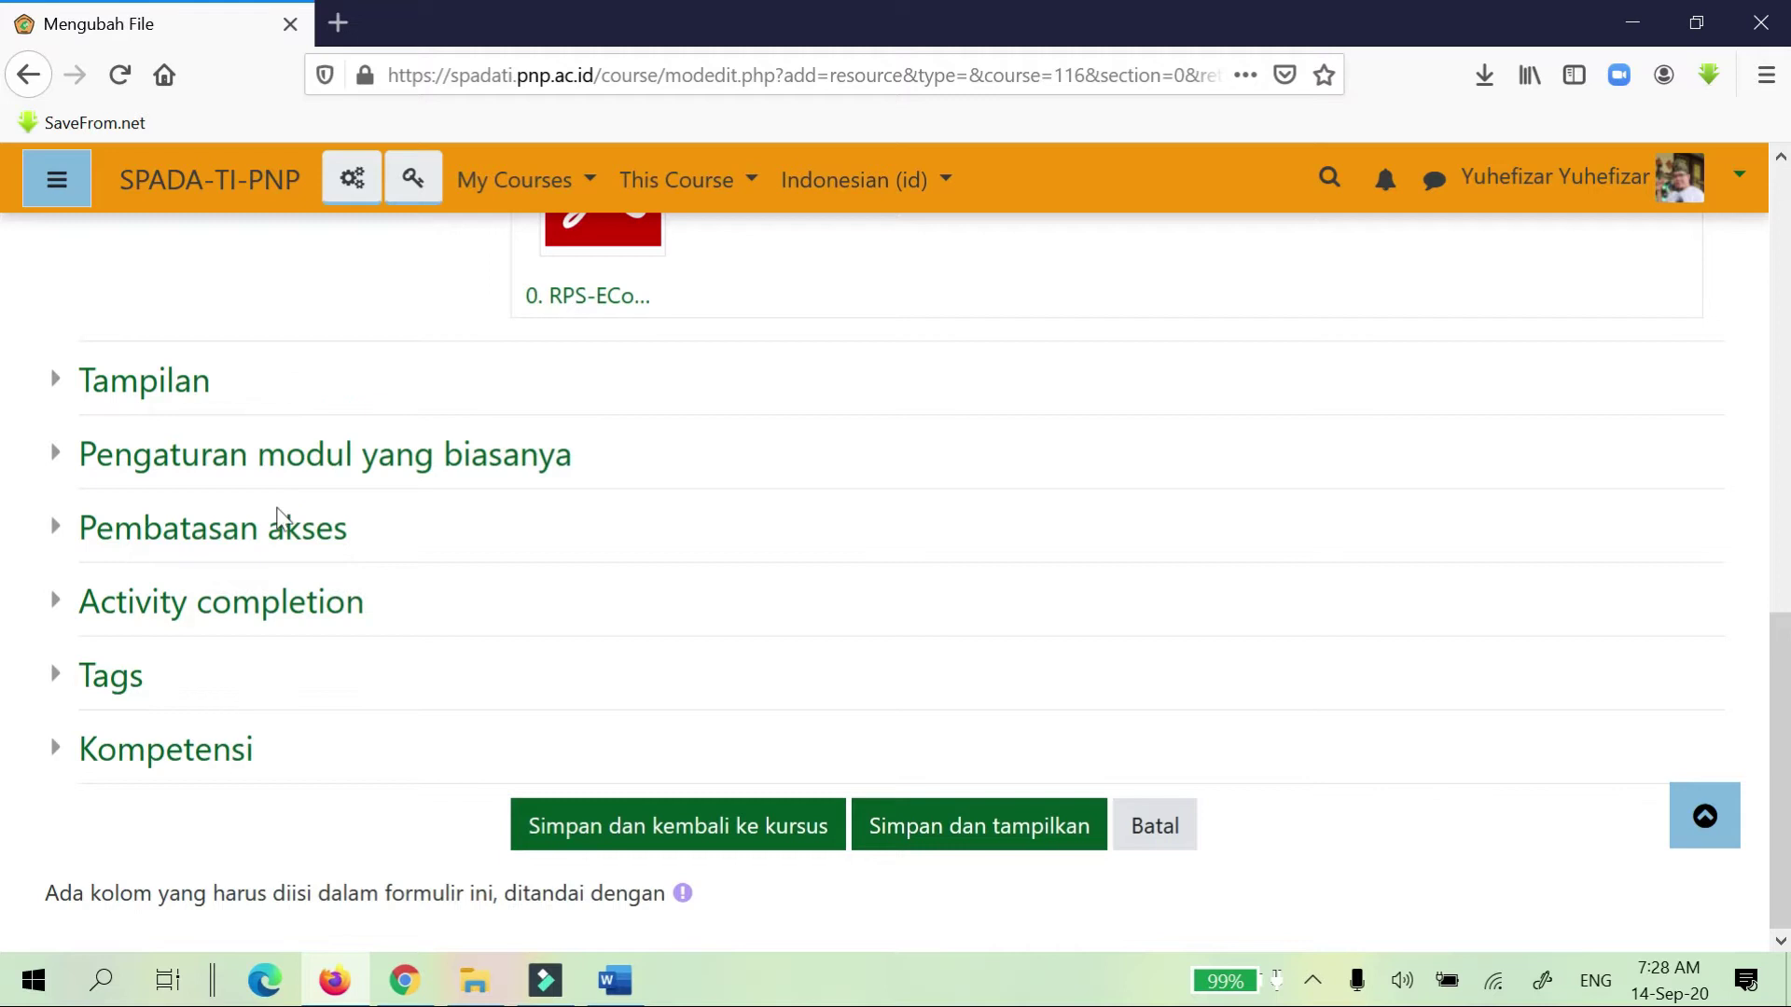
{"action": "left_click", "coordinate": [258, 541]}
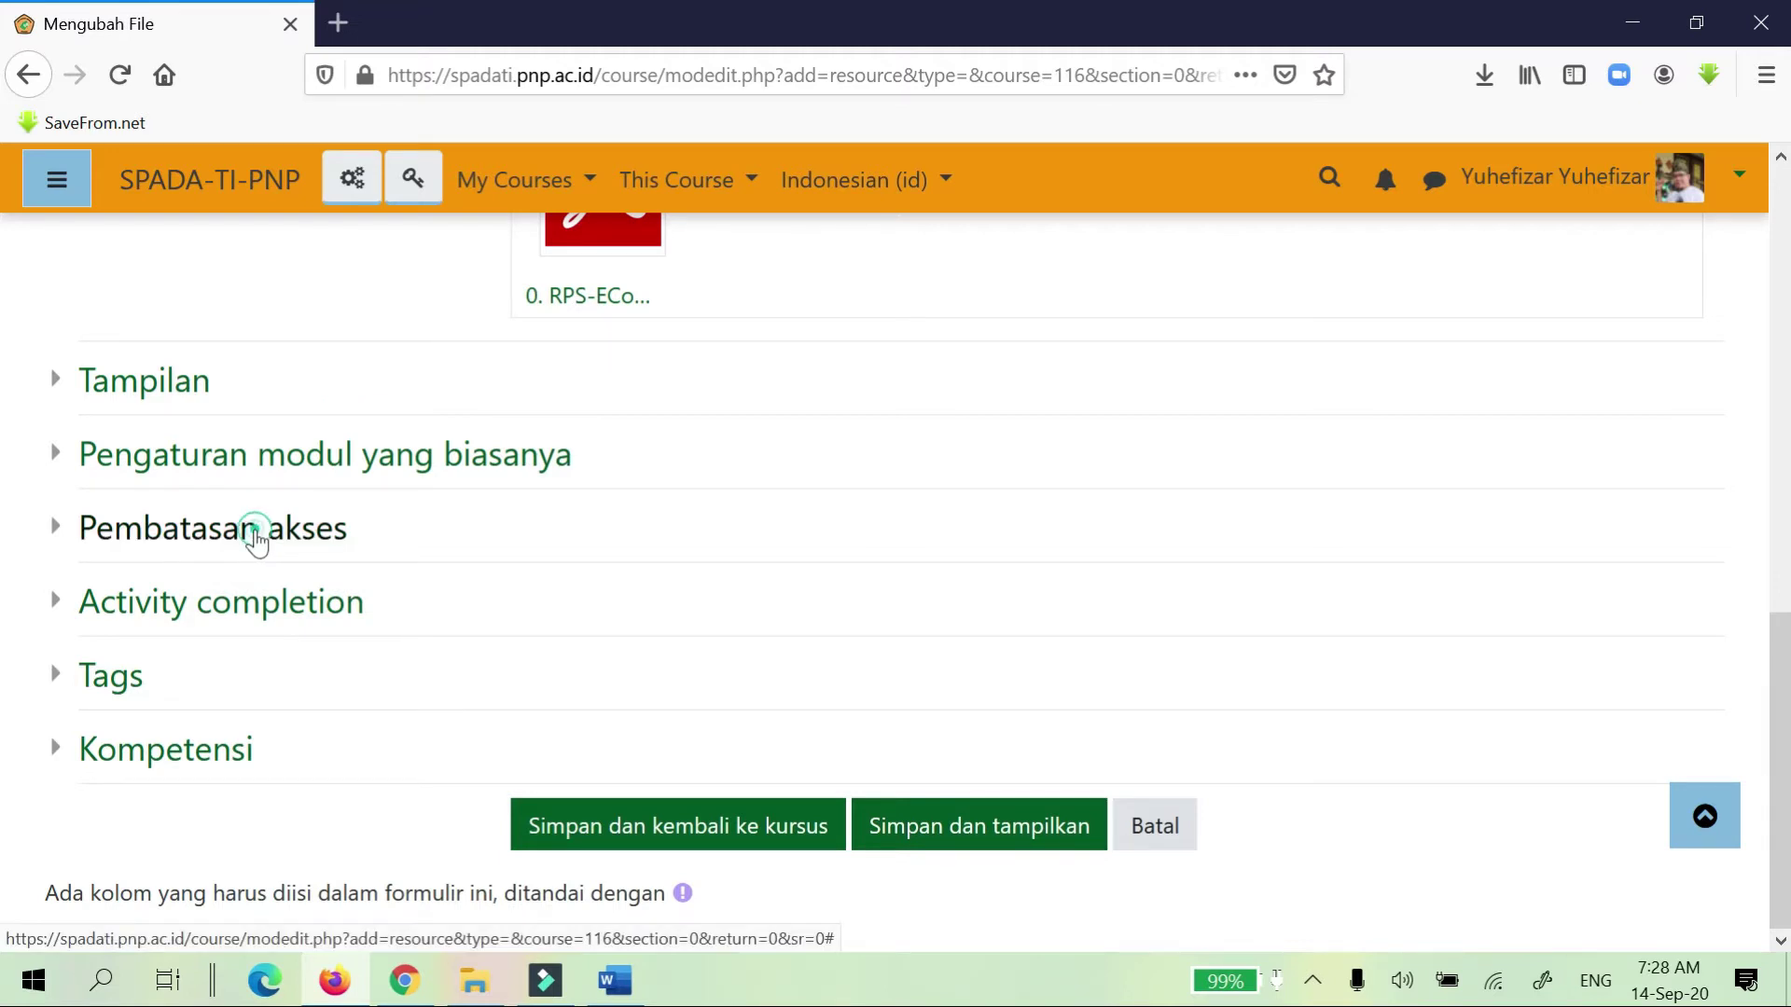
{"action": "left_click", "coordinate": [210, 468]}
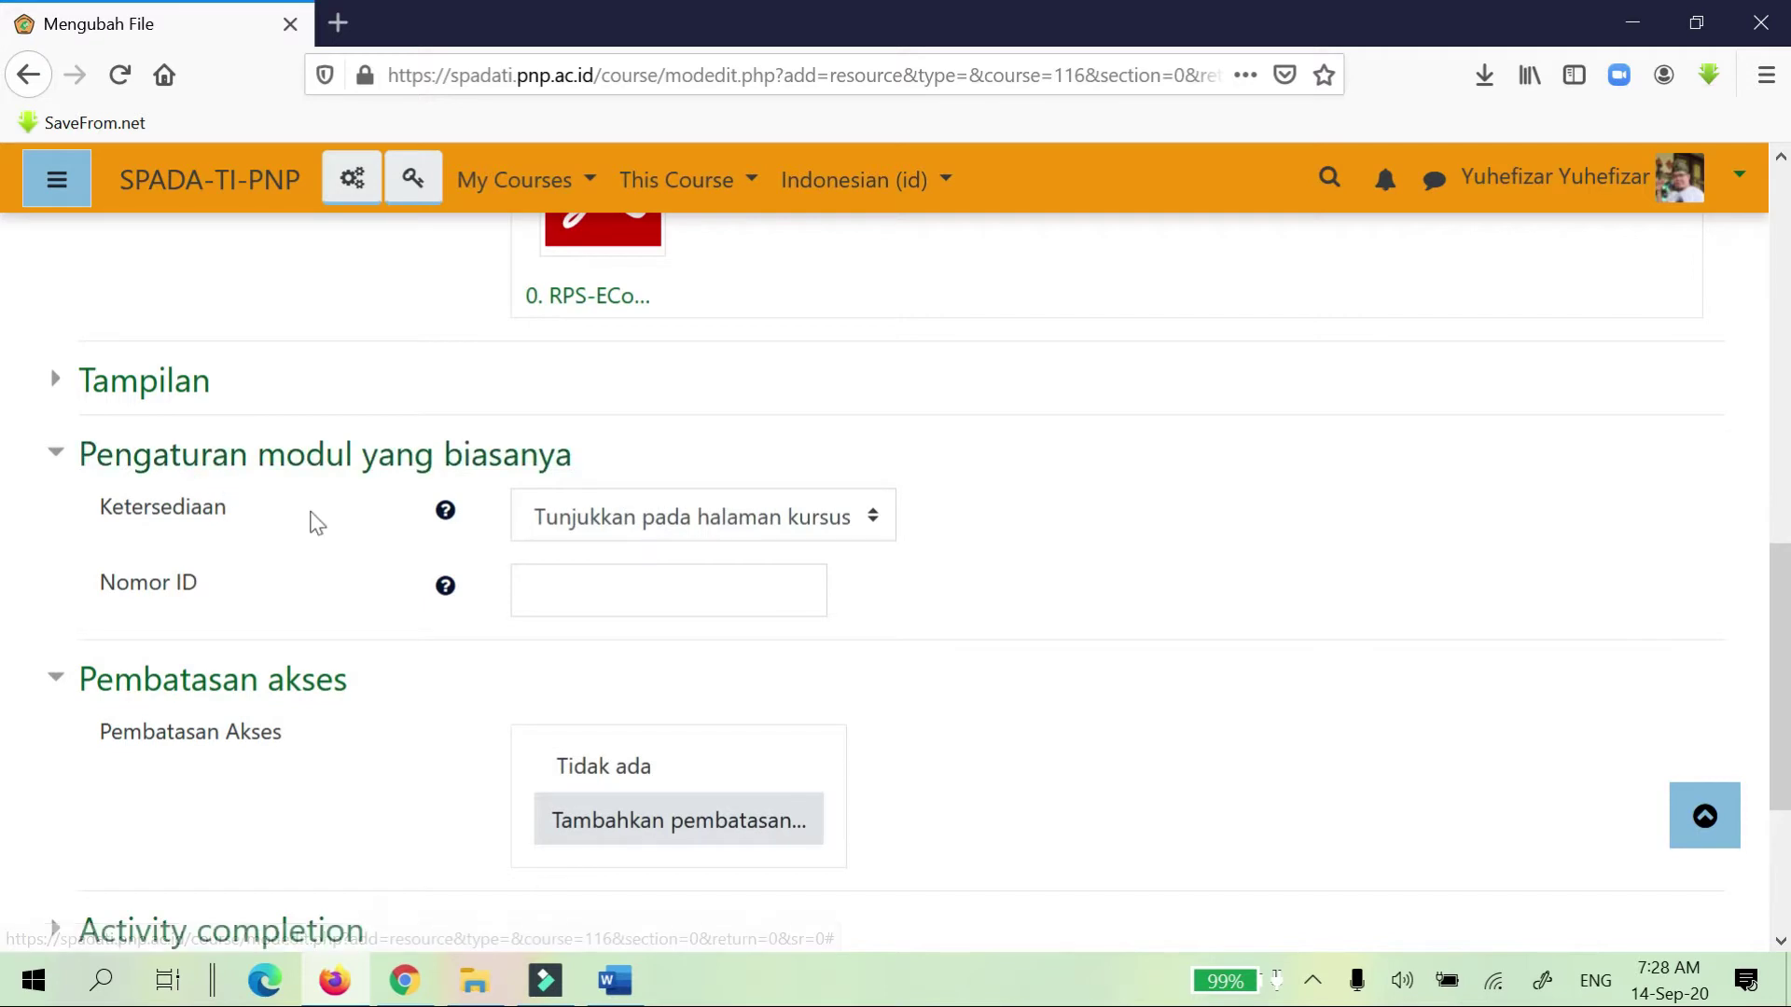
{"action": "scroll", "coordinate": [312, 519], "scroll_direction": "down", "scroll_amount": 2}
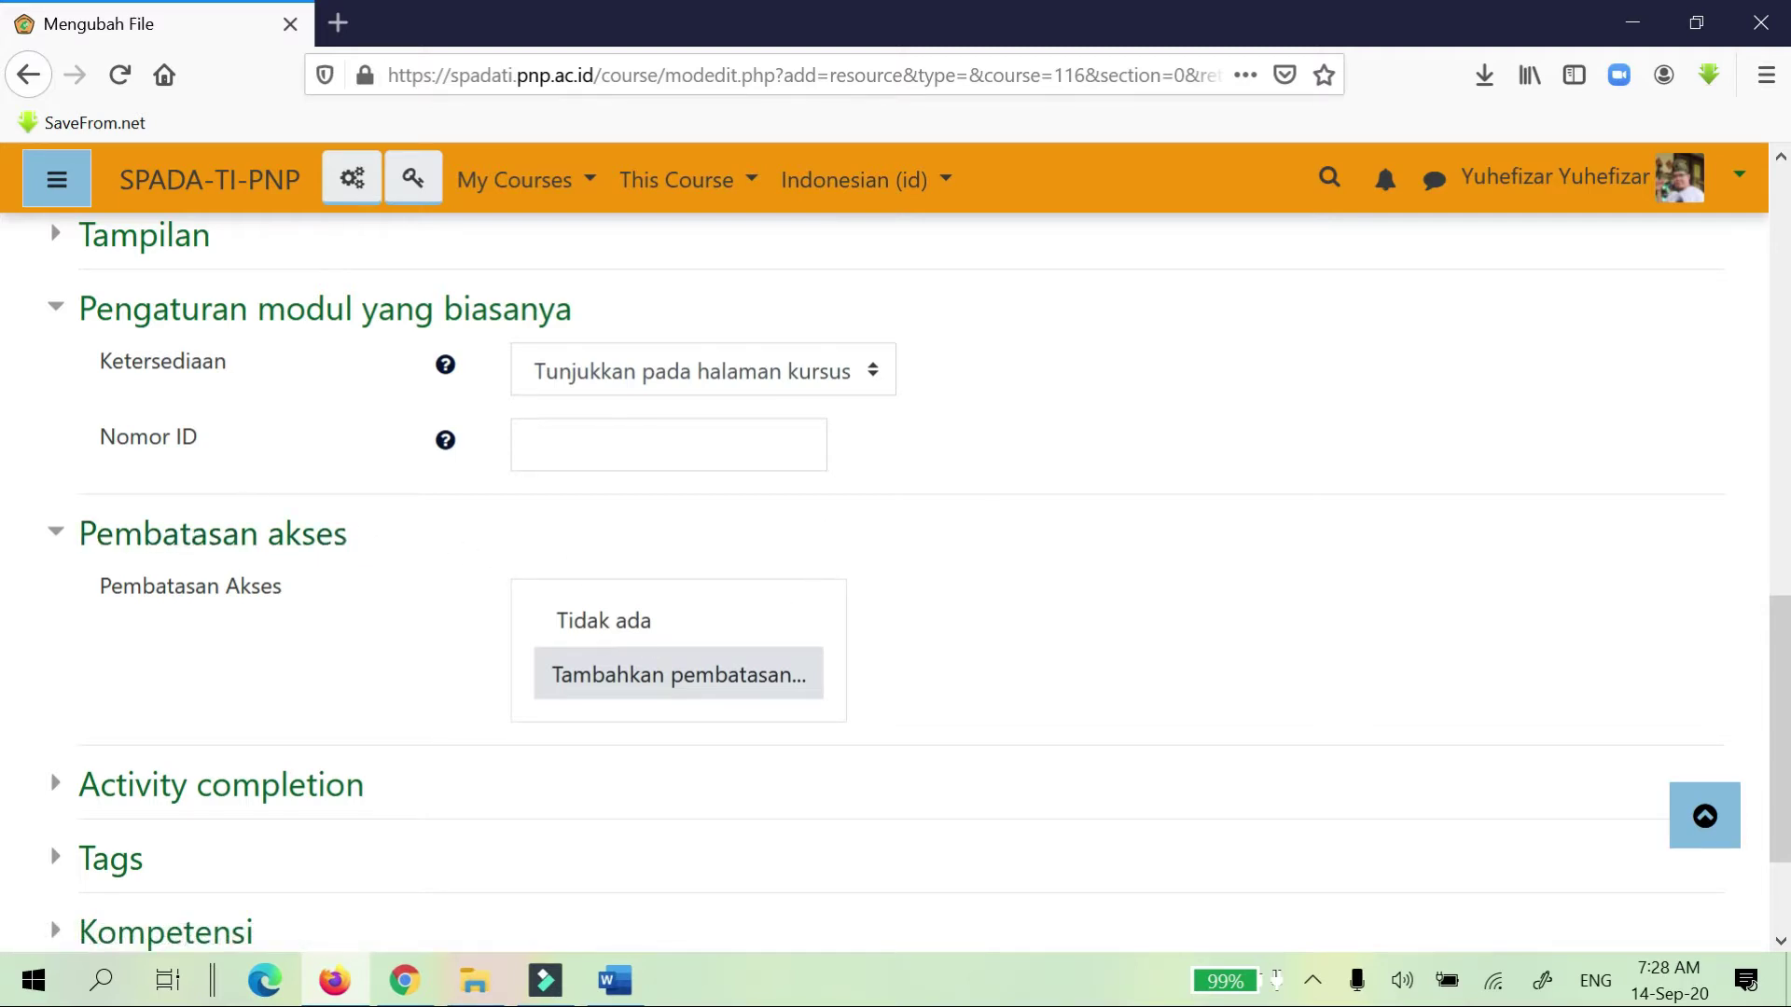
Try a Group access restriction on the file resource, check its group choices, and remove the restriction.
{"action": "left_click", "coordinate": [651, 681]}
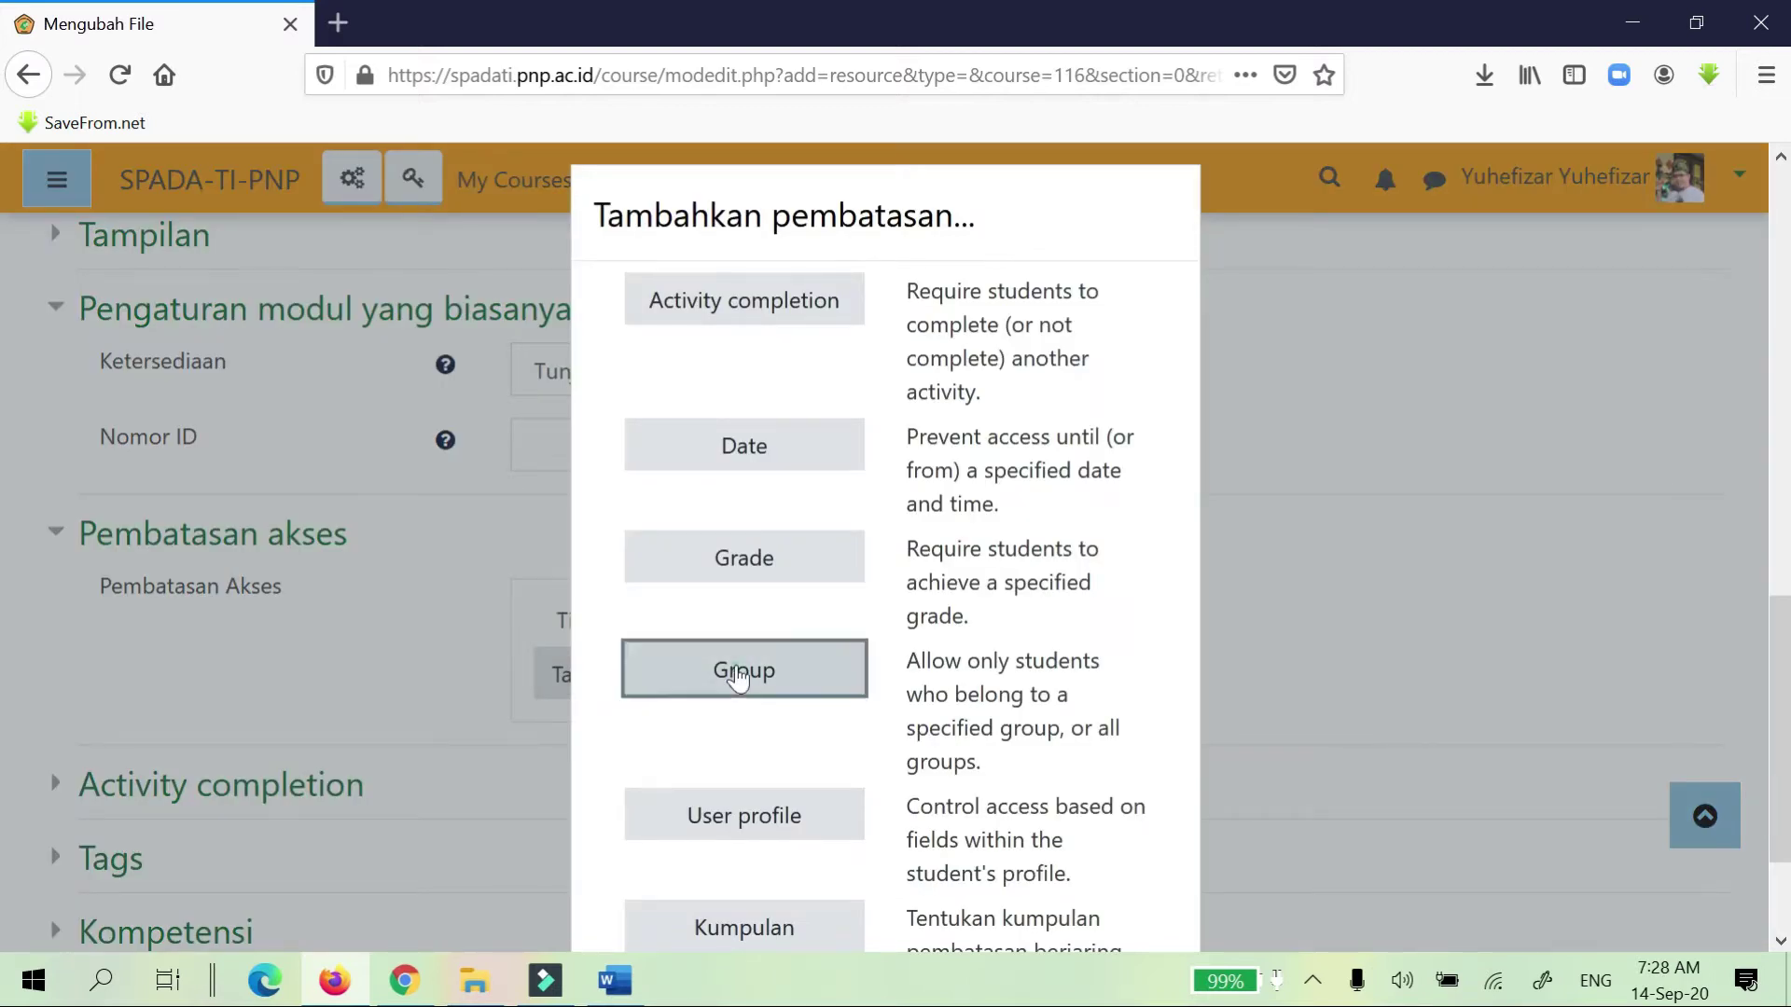
{"action": "left_click", "coordinate": [738, 671]}
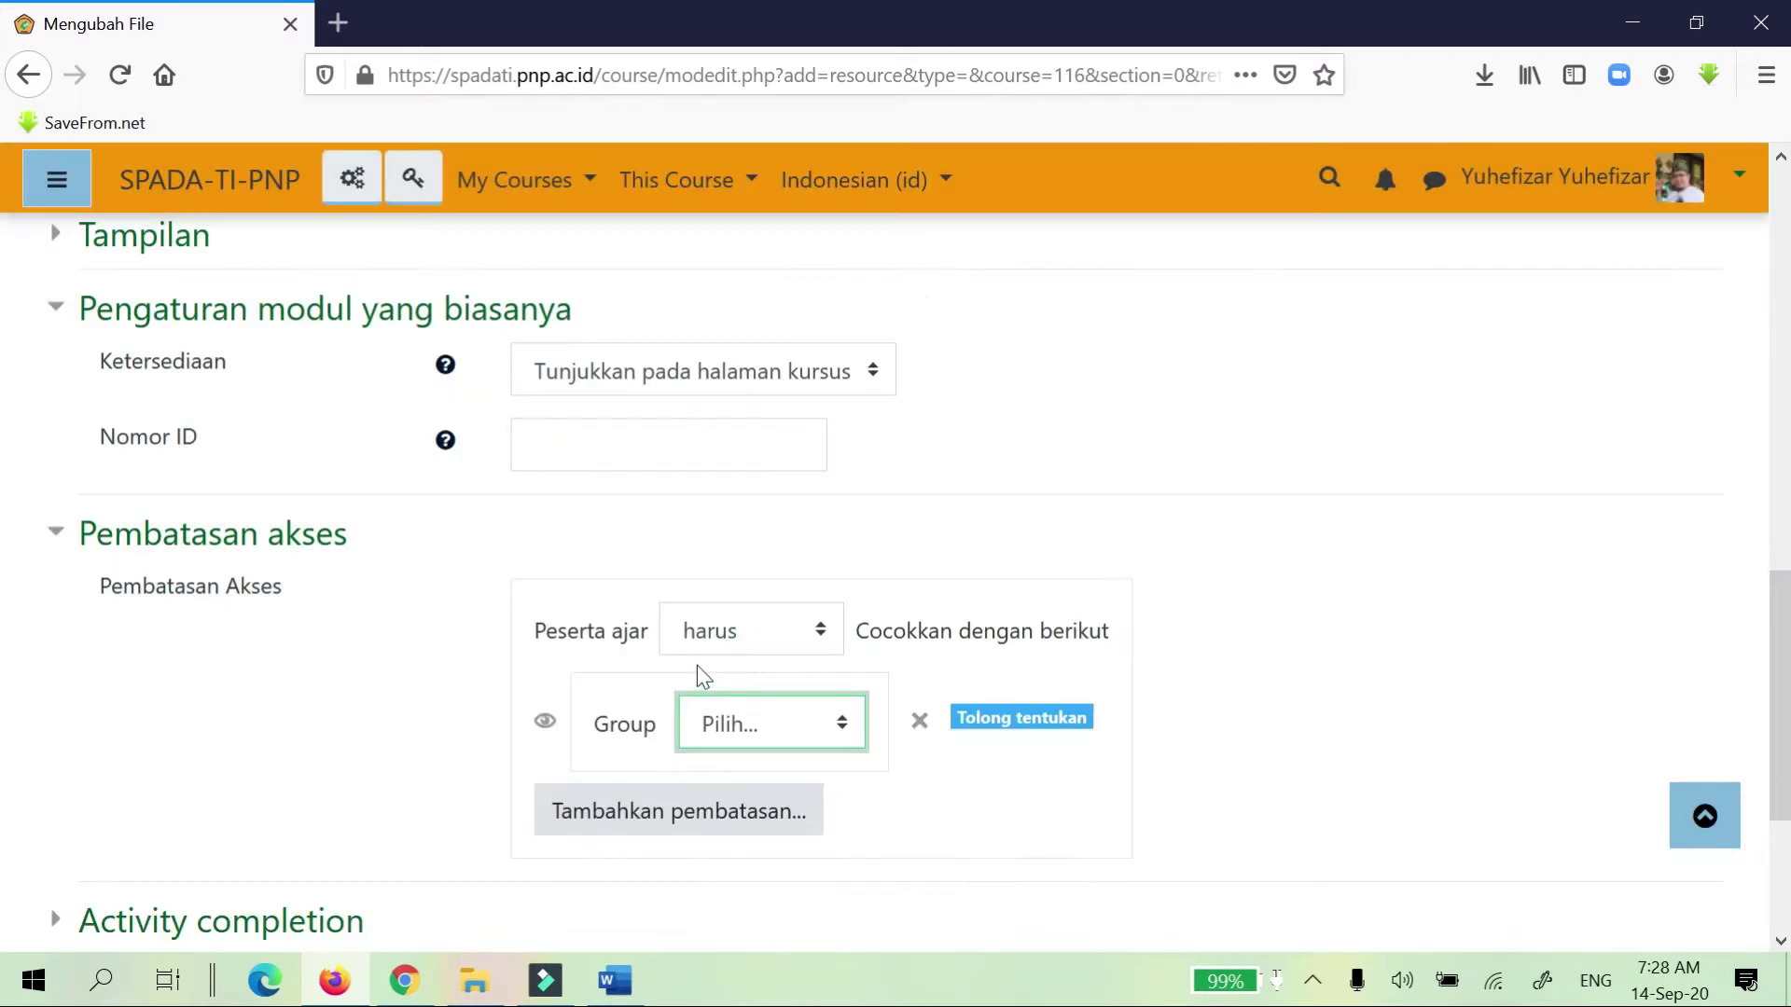
{"action": "left_click", "coordinate": [836, 722]}
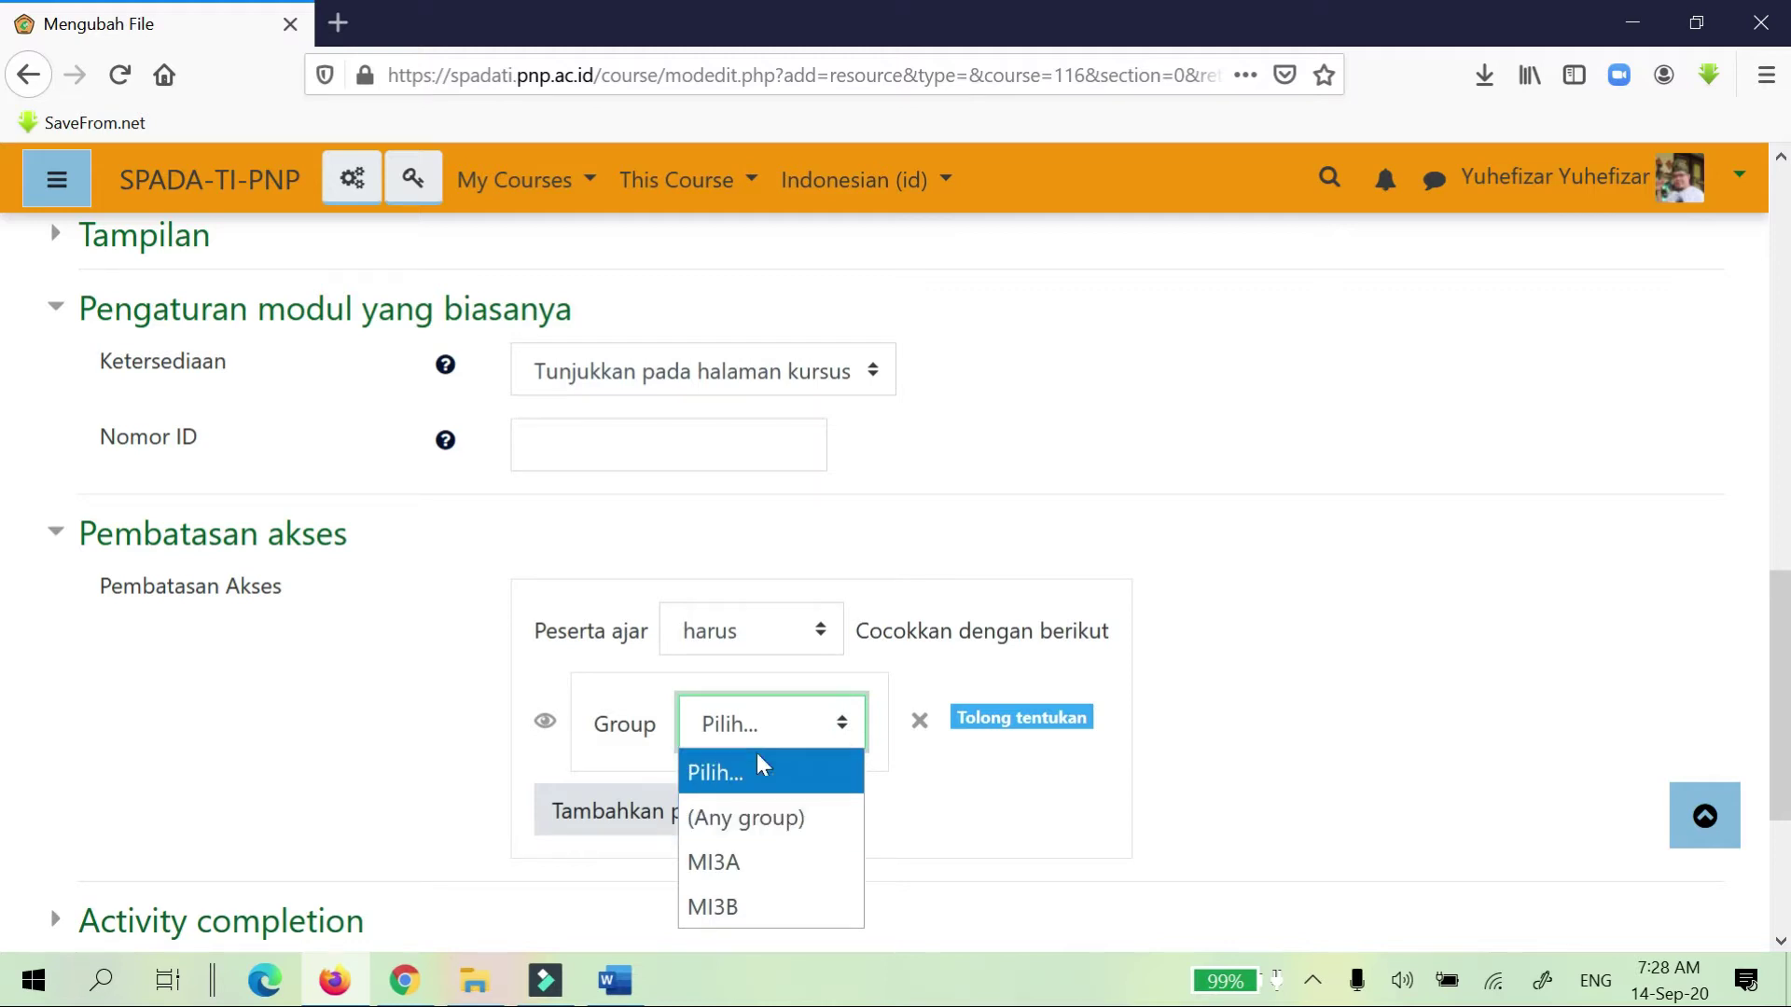
{"action": "left_click", "coordinate": [1259, 604]}
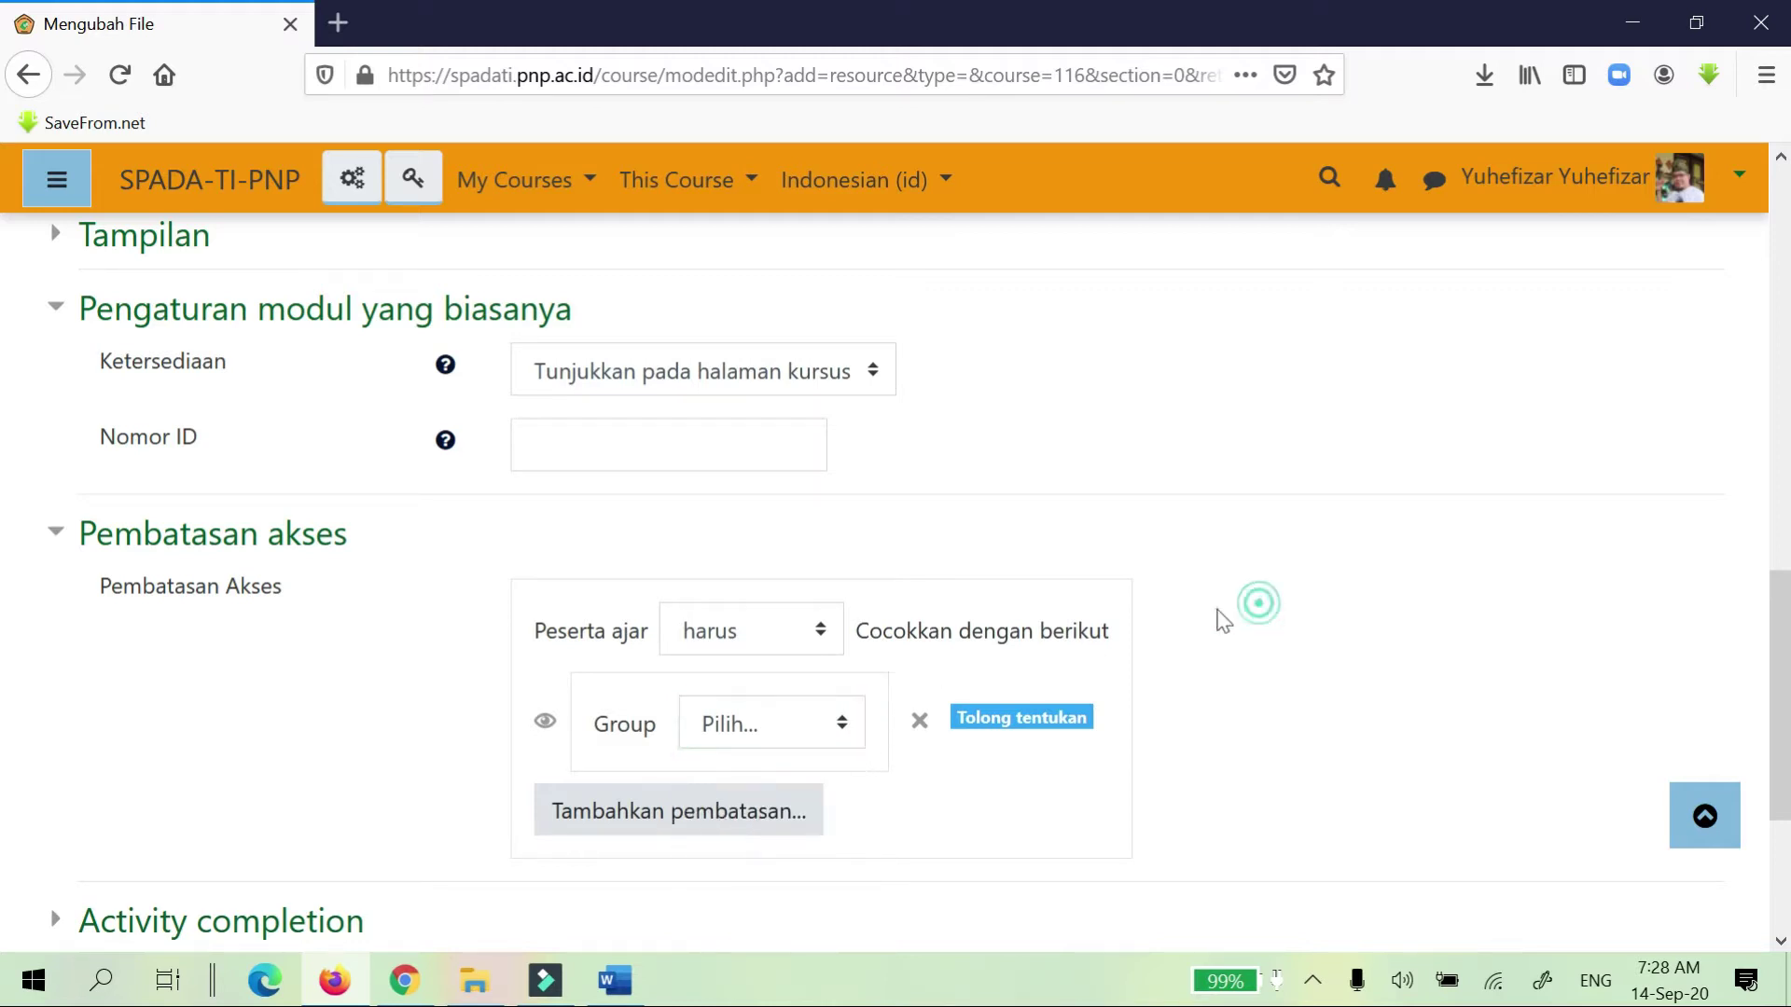
{"action": "left_click", "coordinate": [921, 721]}
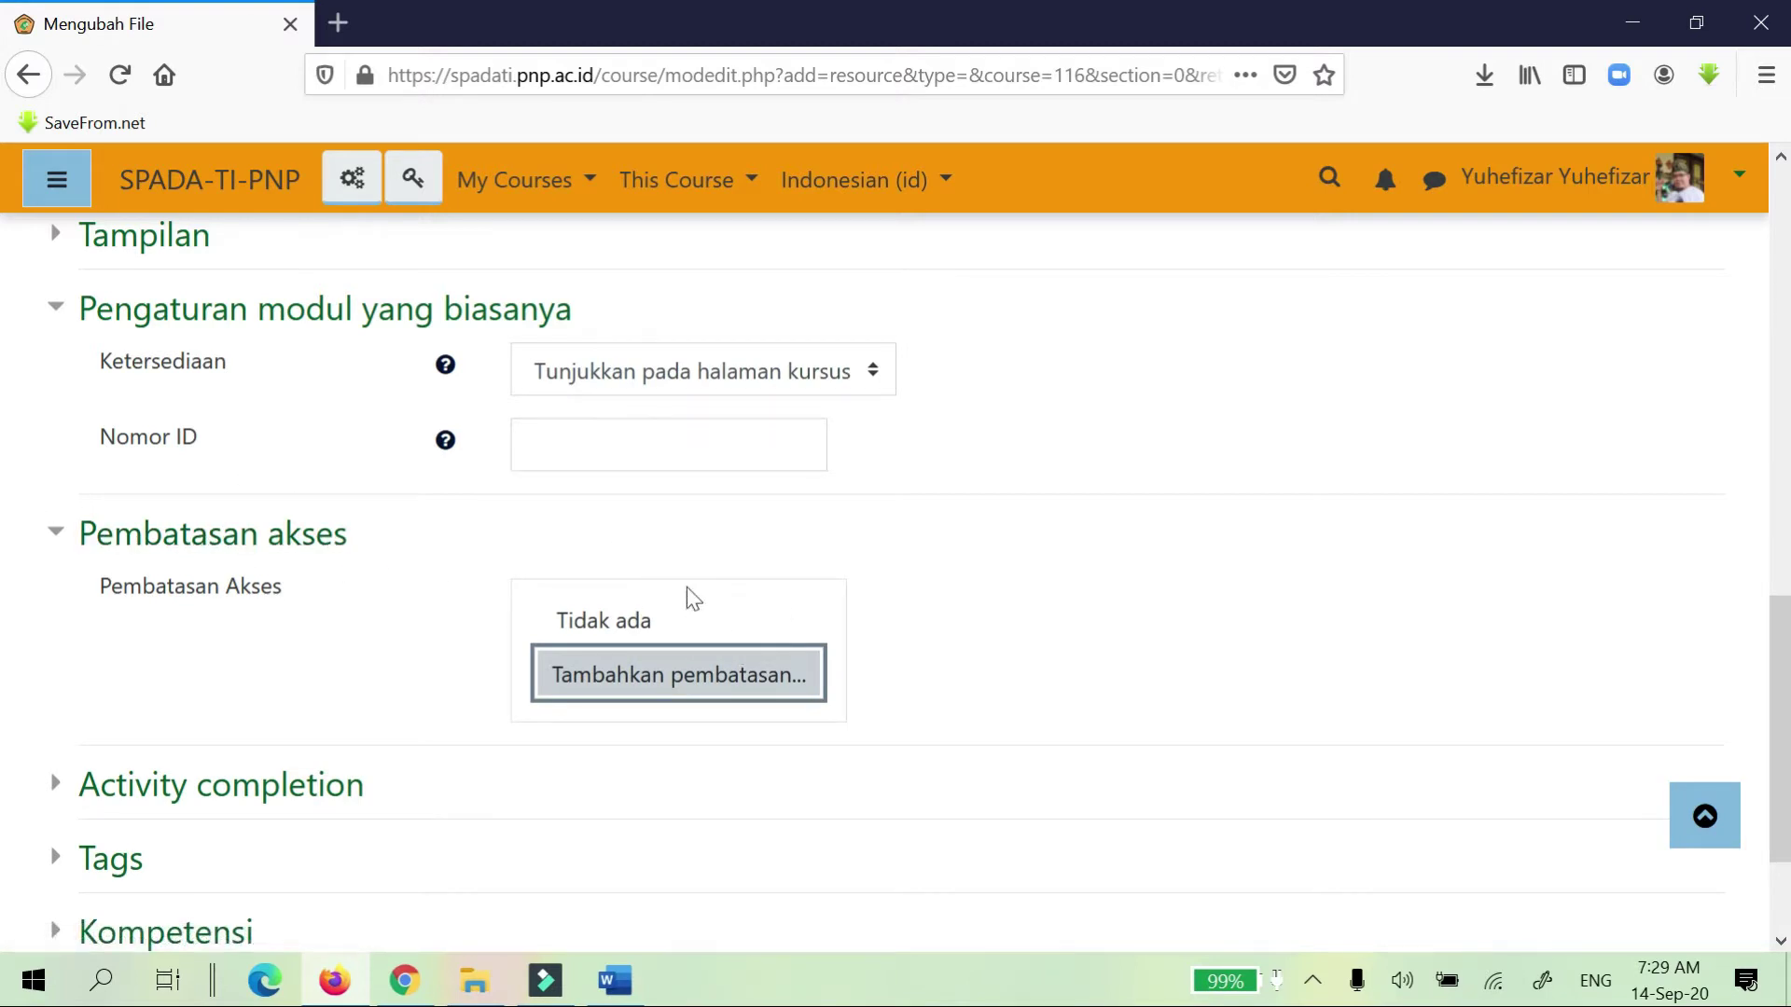
Save the Rencana Pembelajaran Semester file resource and return to the course.
{"action": "scroll", "coordinate": [688, 596], "scroll_direction": "down", "scroll_amount": 2}
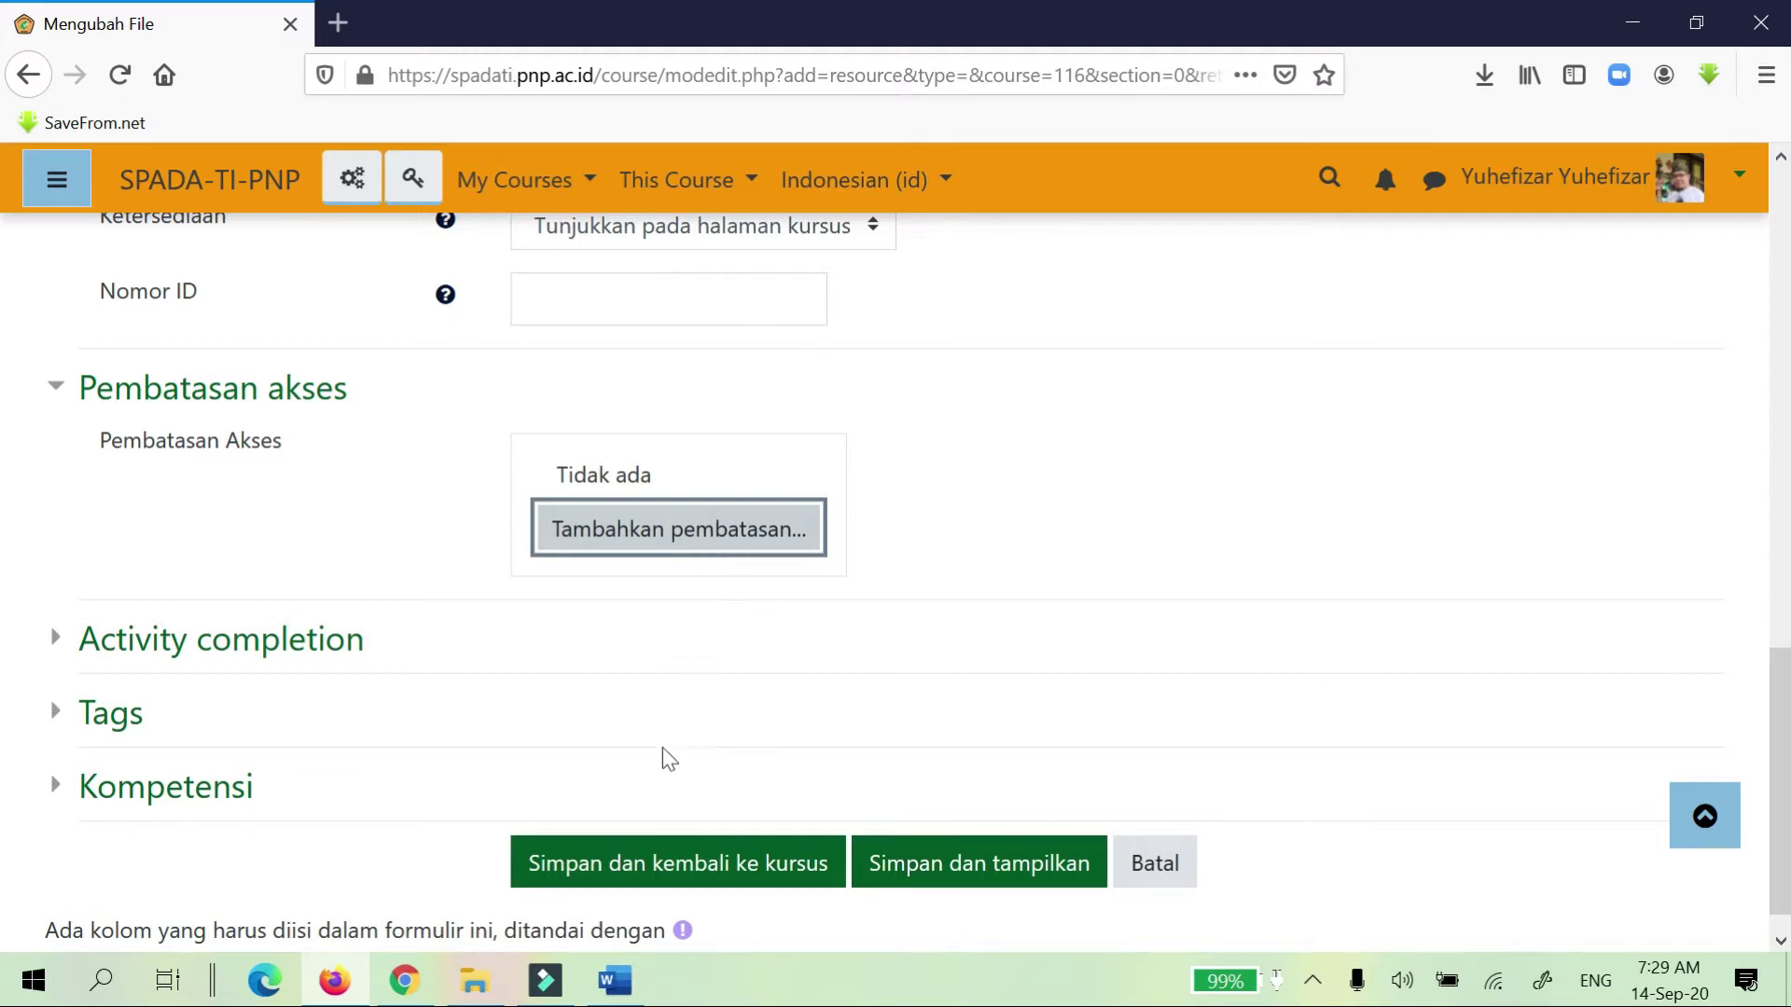
{"action": "left_click", "coordinate": [658, 867]}
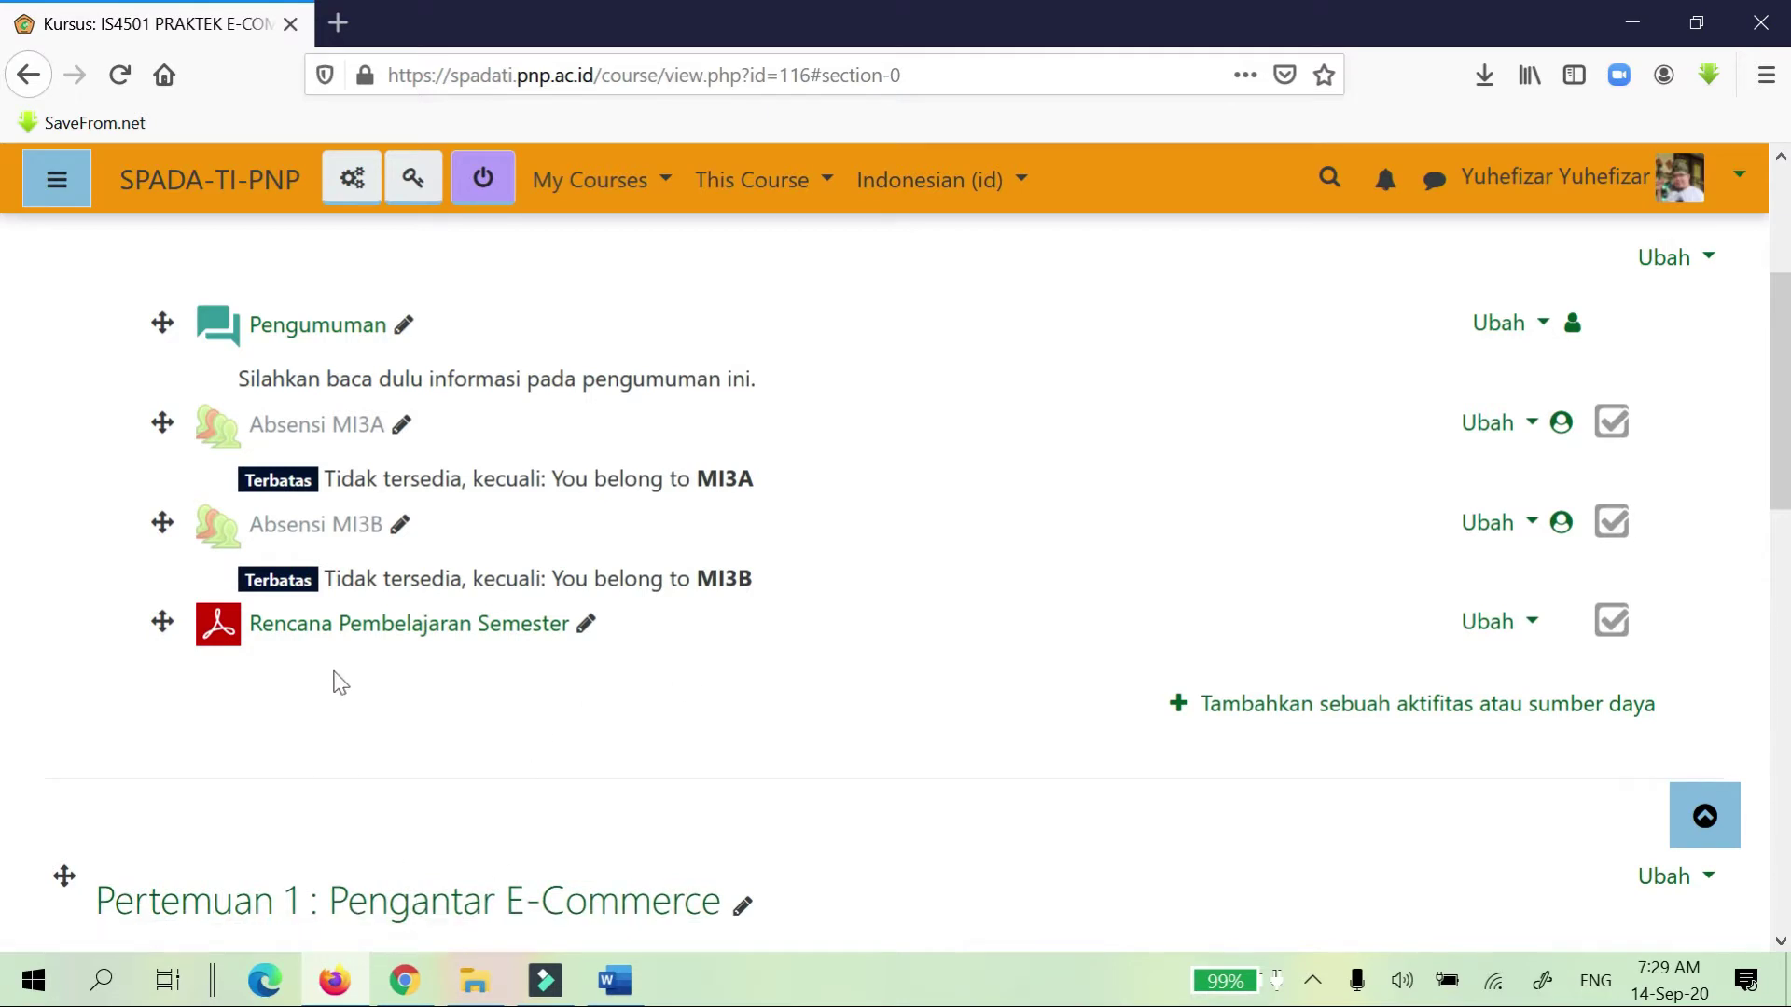
Check the Materi folder for the next file, then add a File resource named "Buku Referensi" to the course's general section.
{"action": "left_click", "coordinate": [475, 992]}
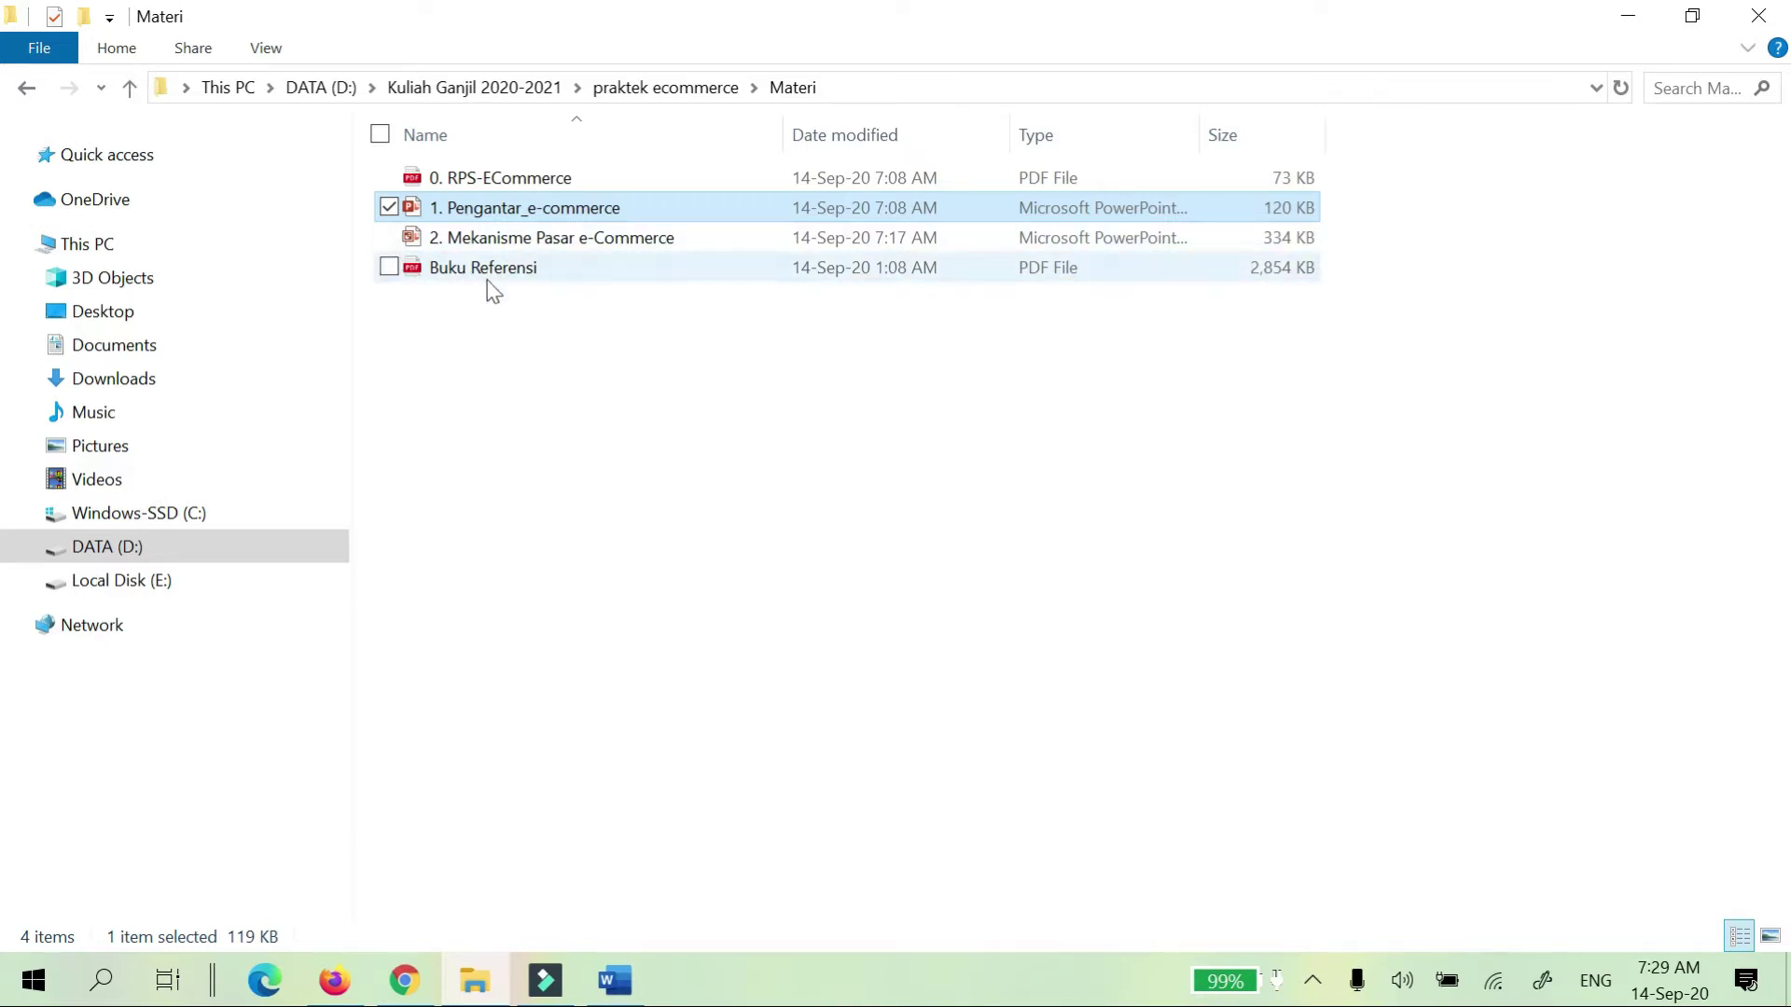
{"action": "left_click", "coordinate": [335, 981]}
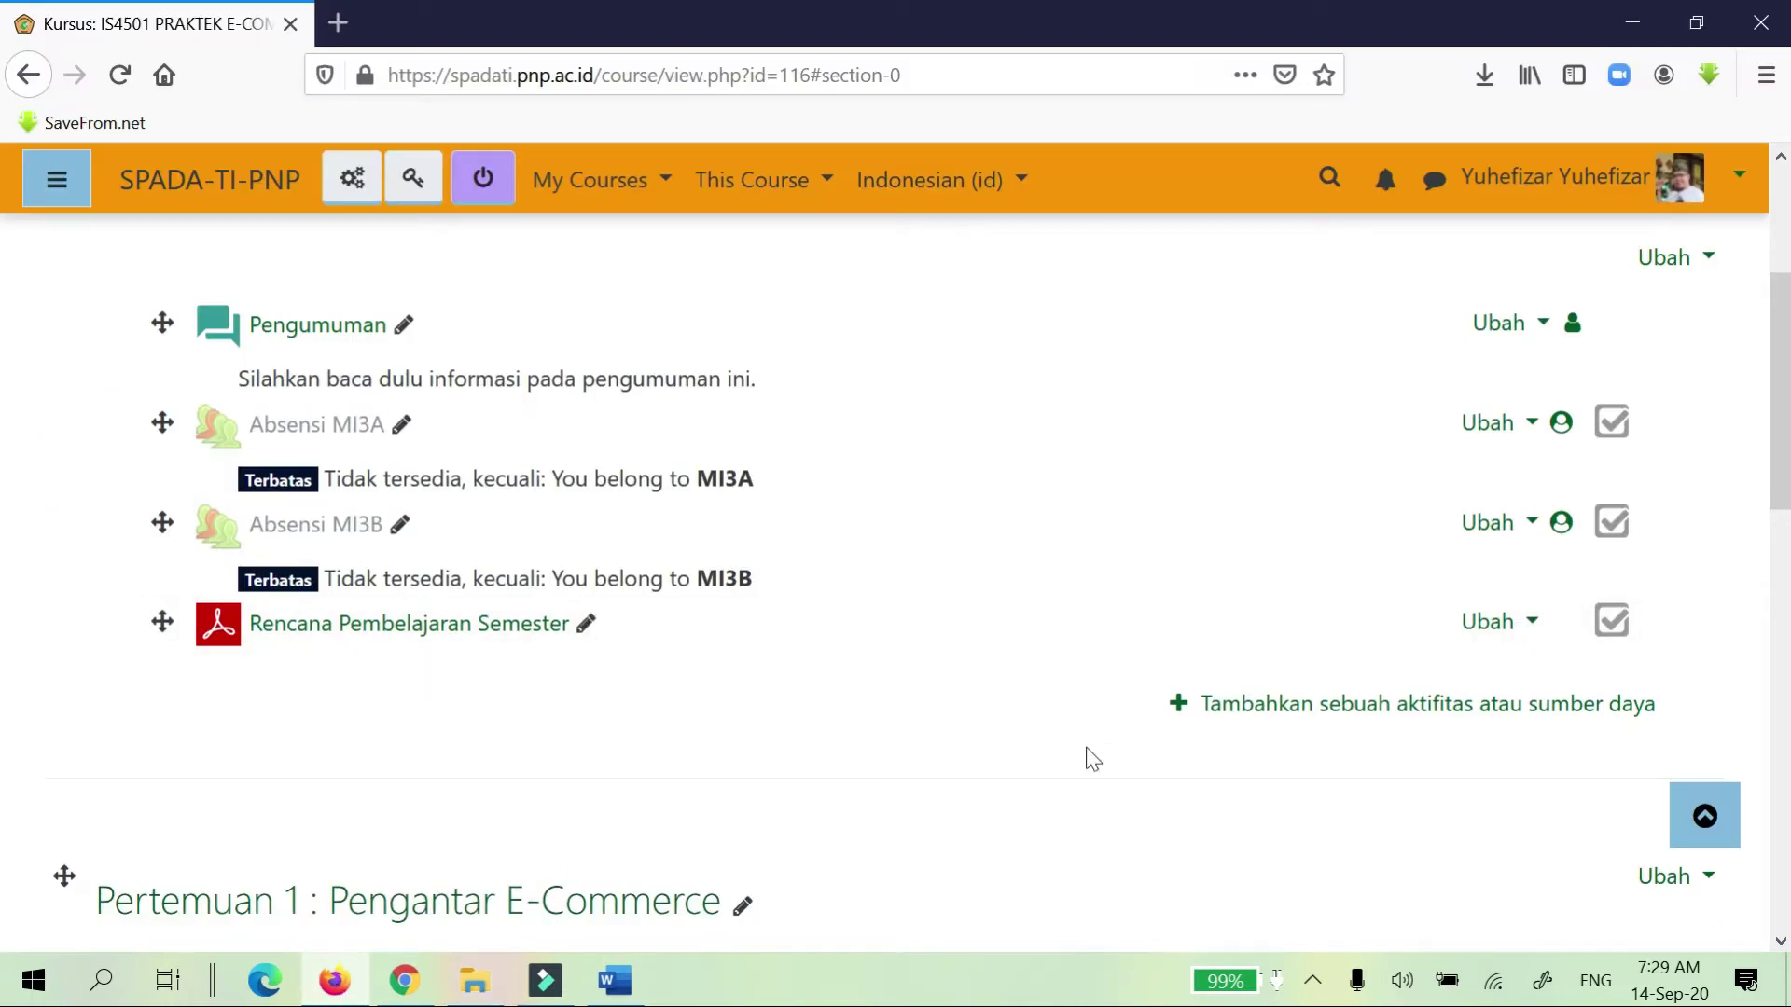
{"action": "left_click", "coordinate": [1302, 711]}
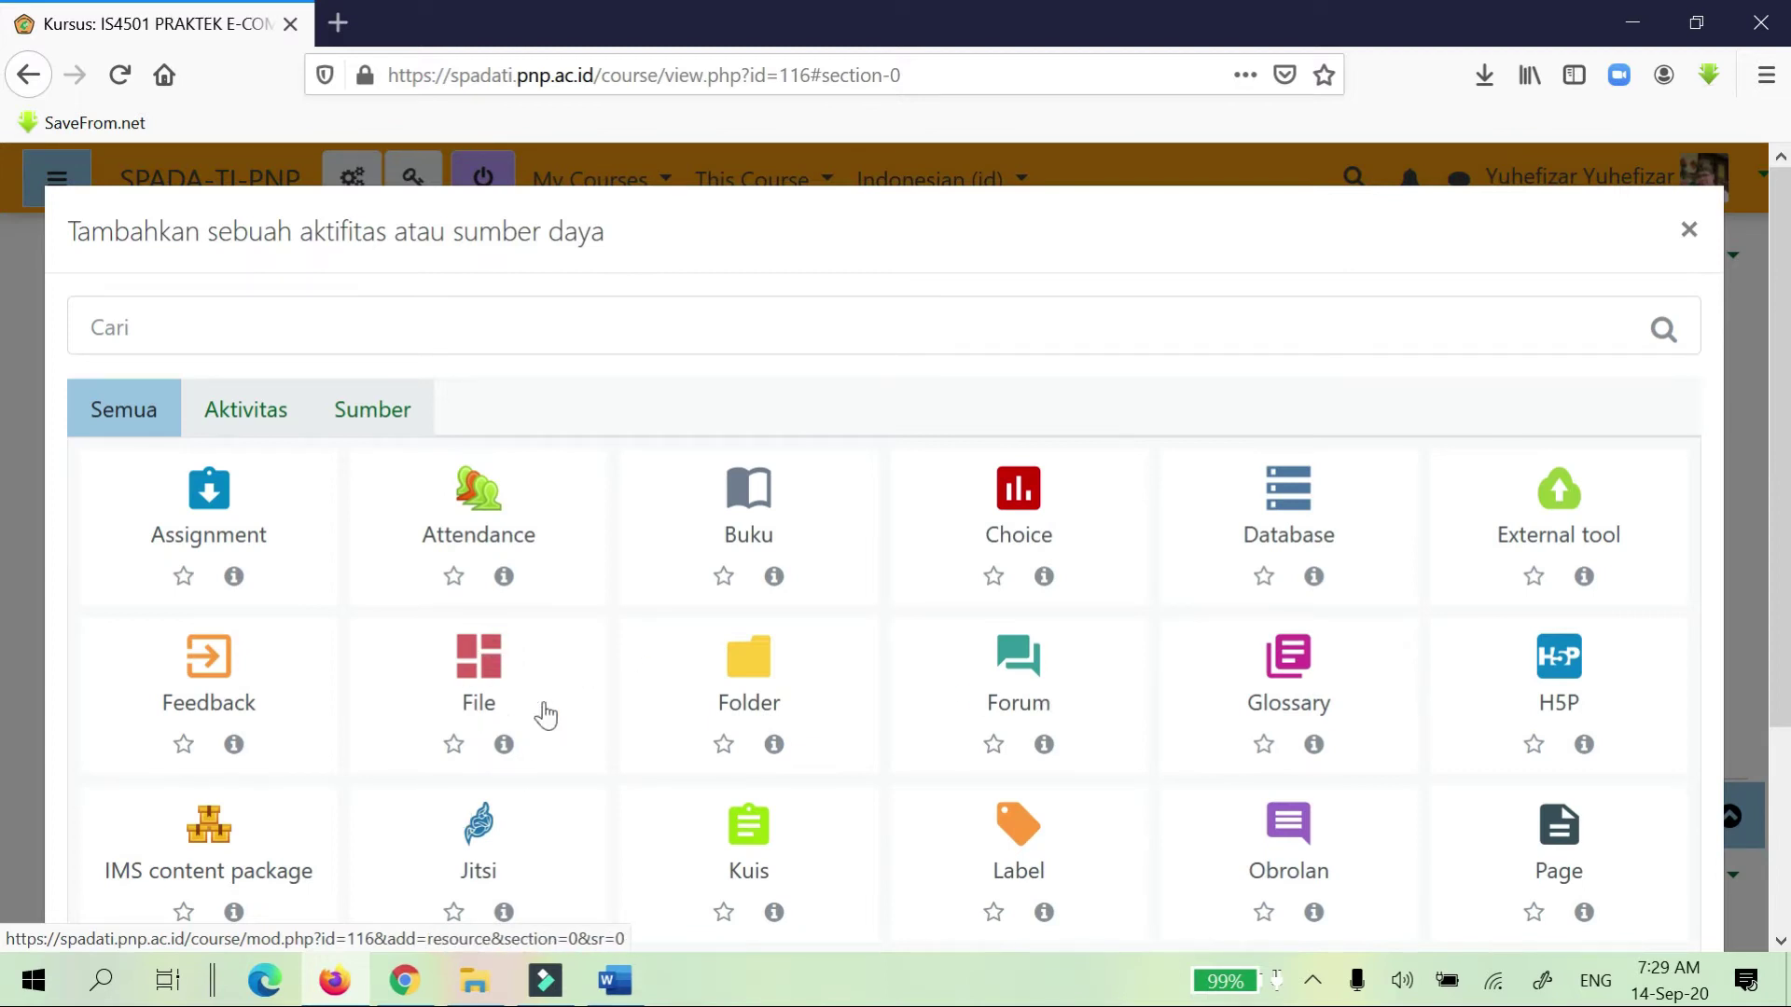
{"action": "left_click", "coordinate": [478, 664]}
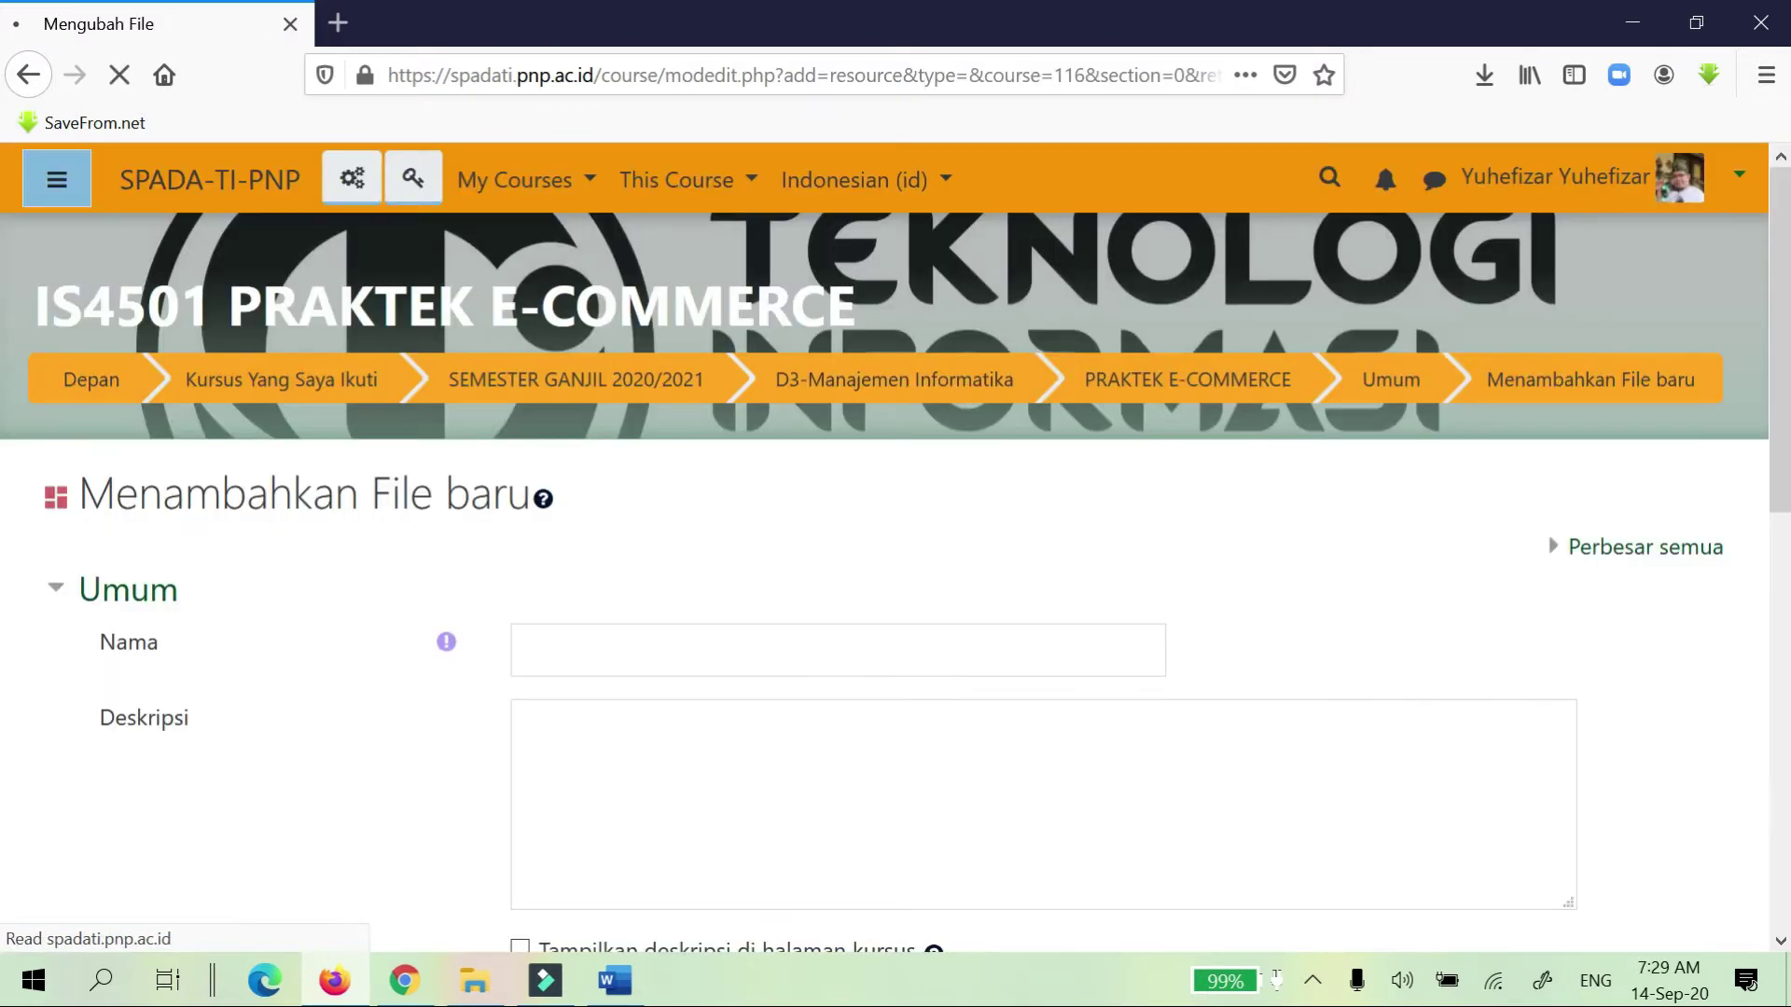
{"action": "left_click", "coordinate": [539, 651]}
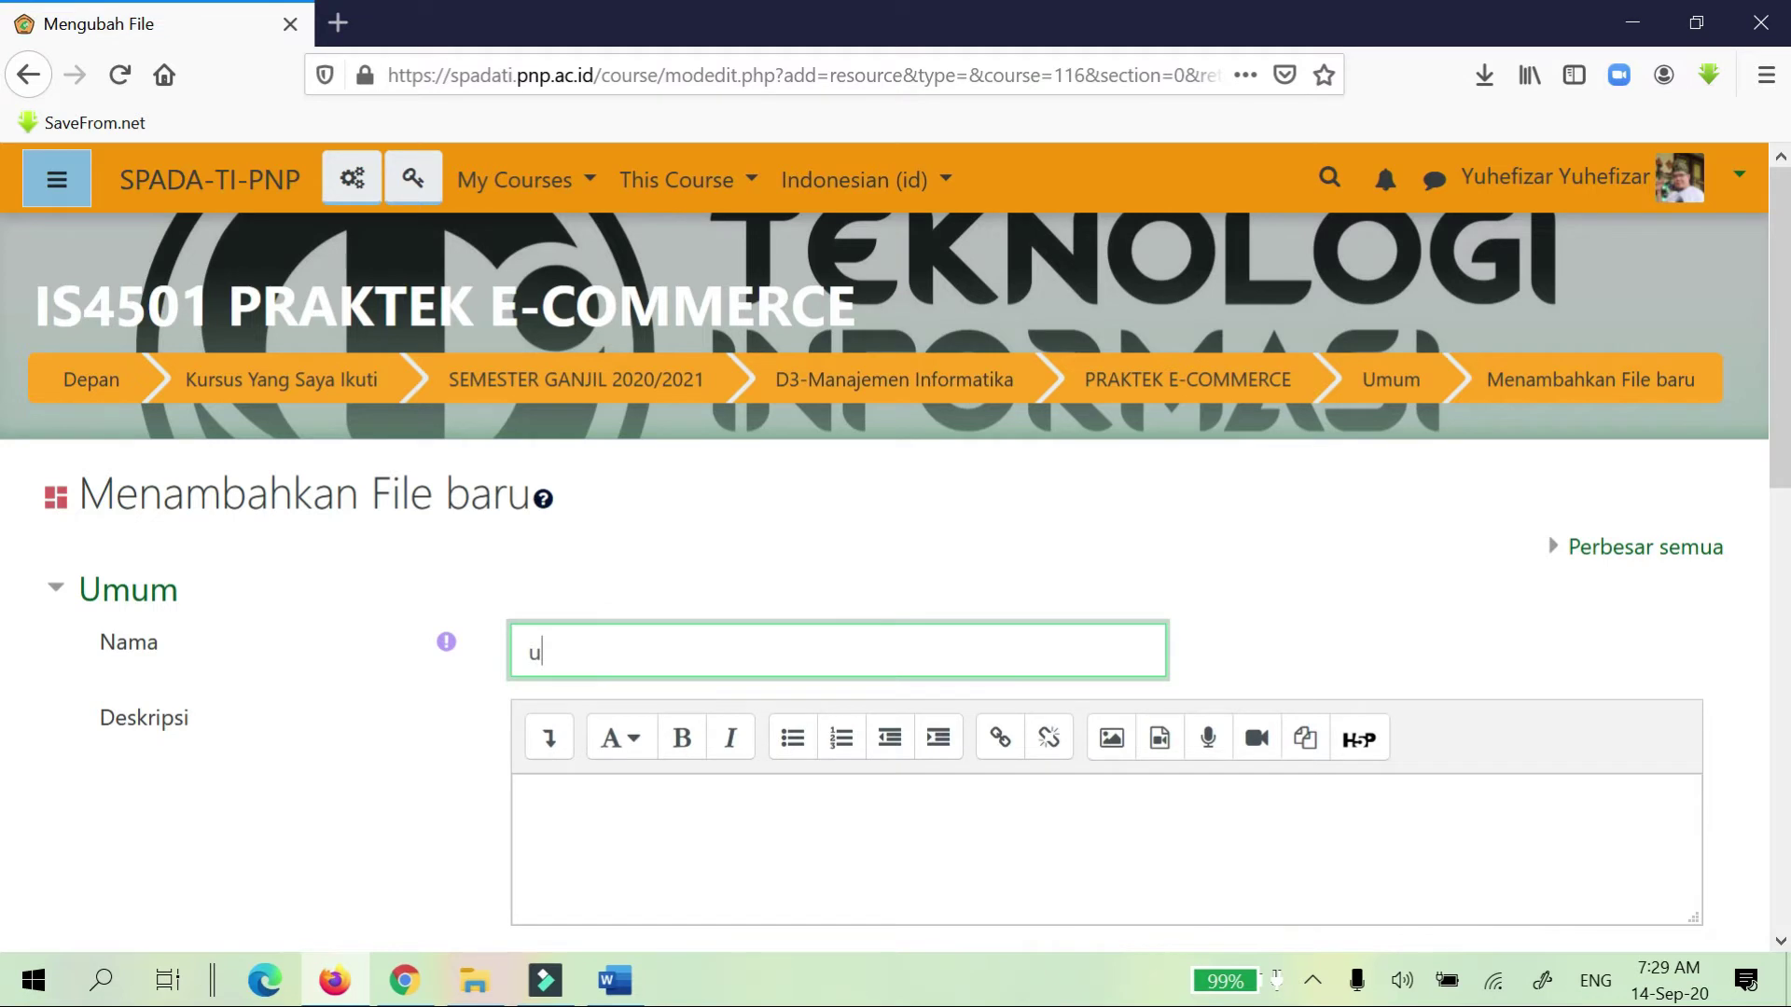
{"action": "type", "text": "Buku Referensi"}
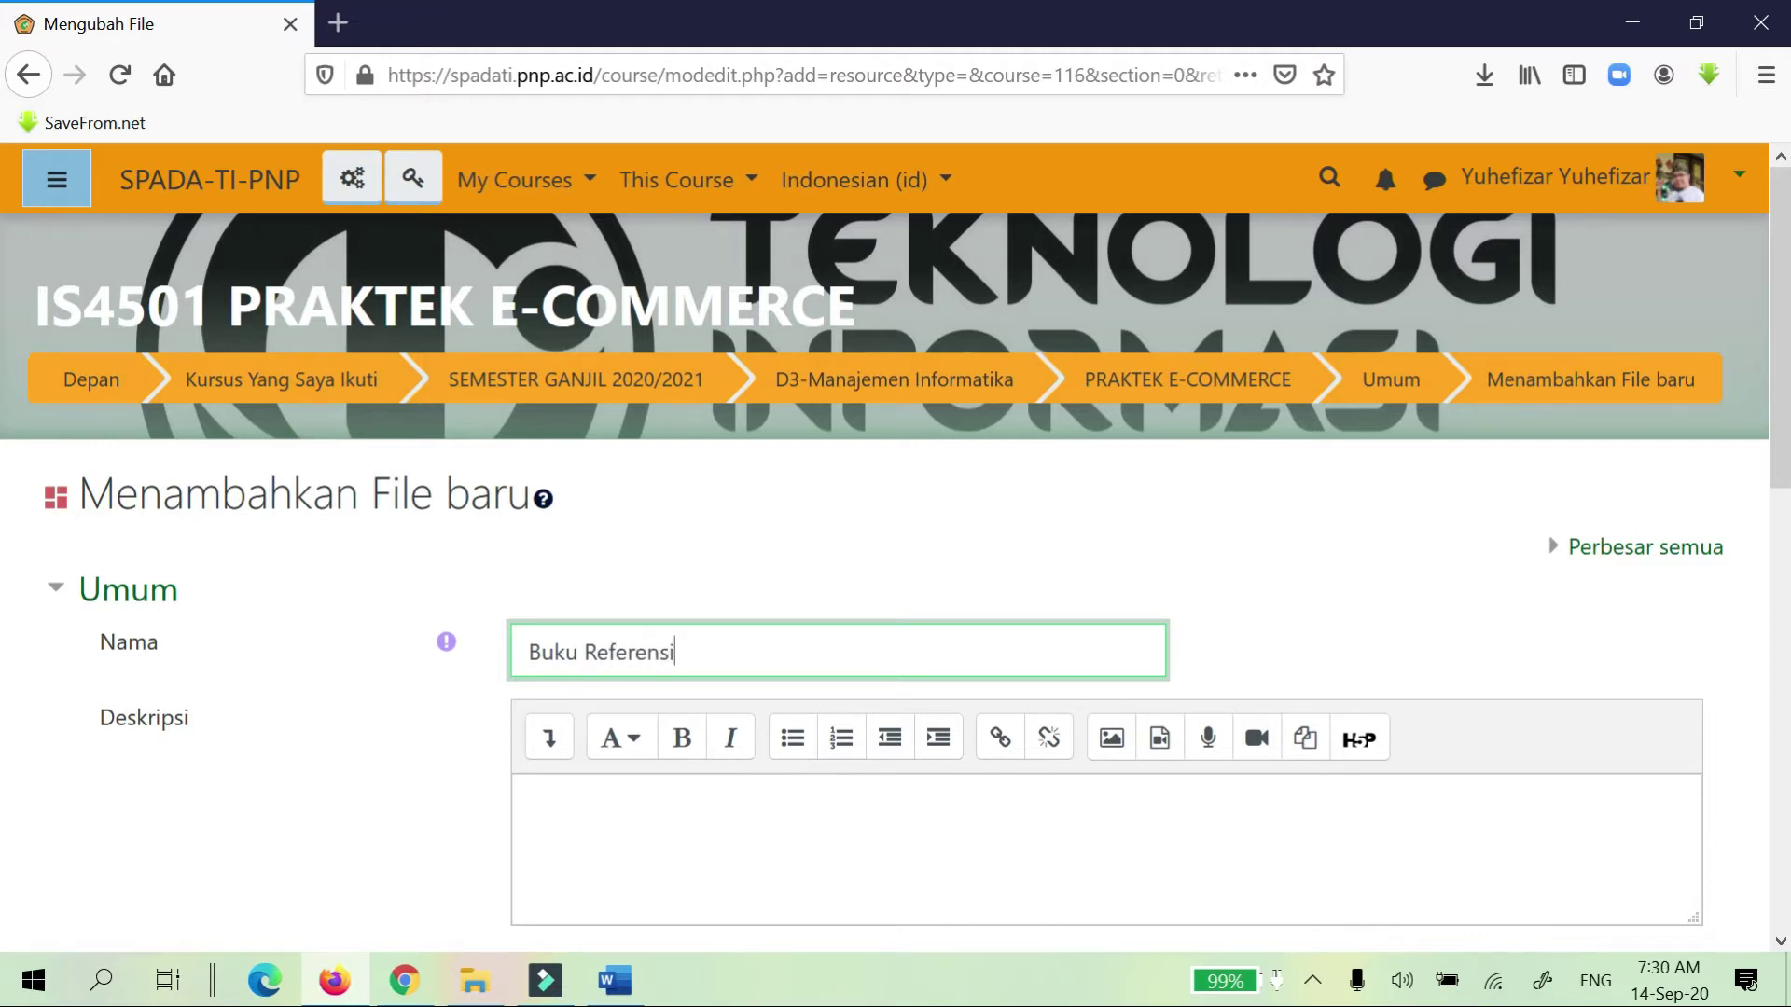
Upload the "Buku Referensi" PDF from the Materi folder as the resource's file, then save and return to the course.
{"action": "scroll", "coordinate": [811, 771], "scroll_direction": "down", "scroll_amount": 5}
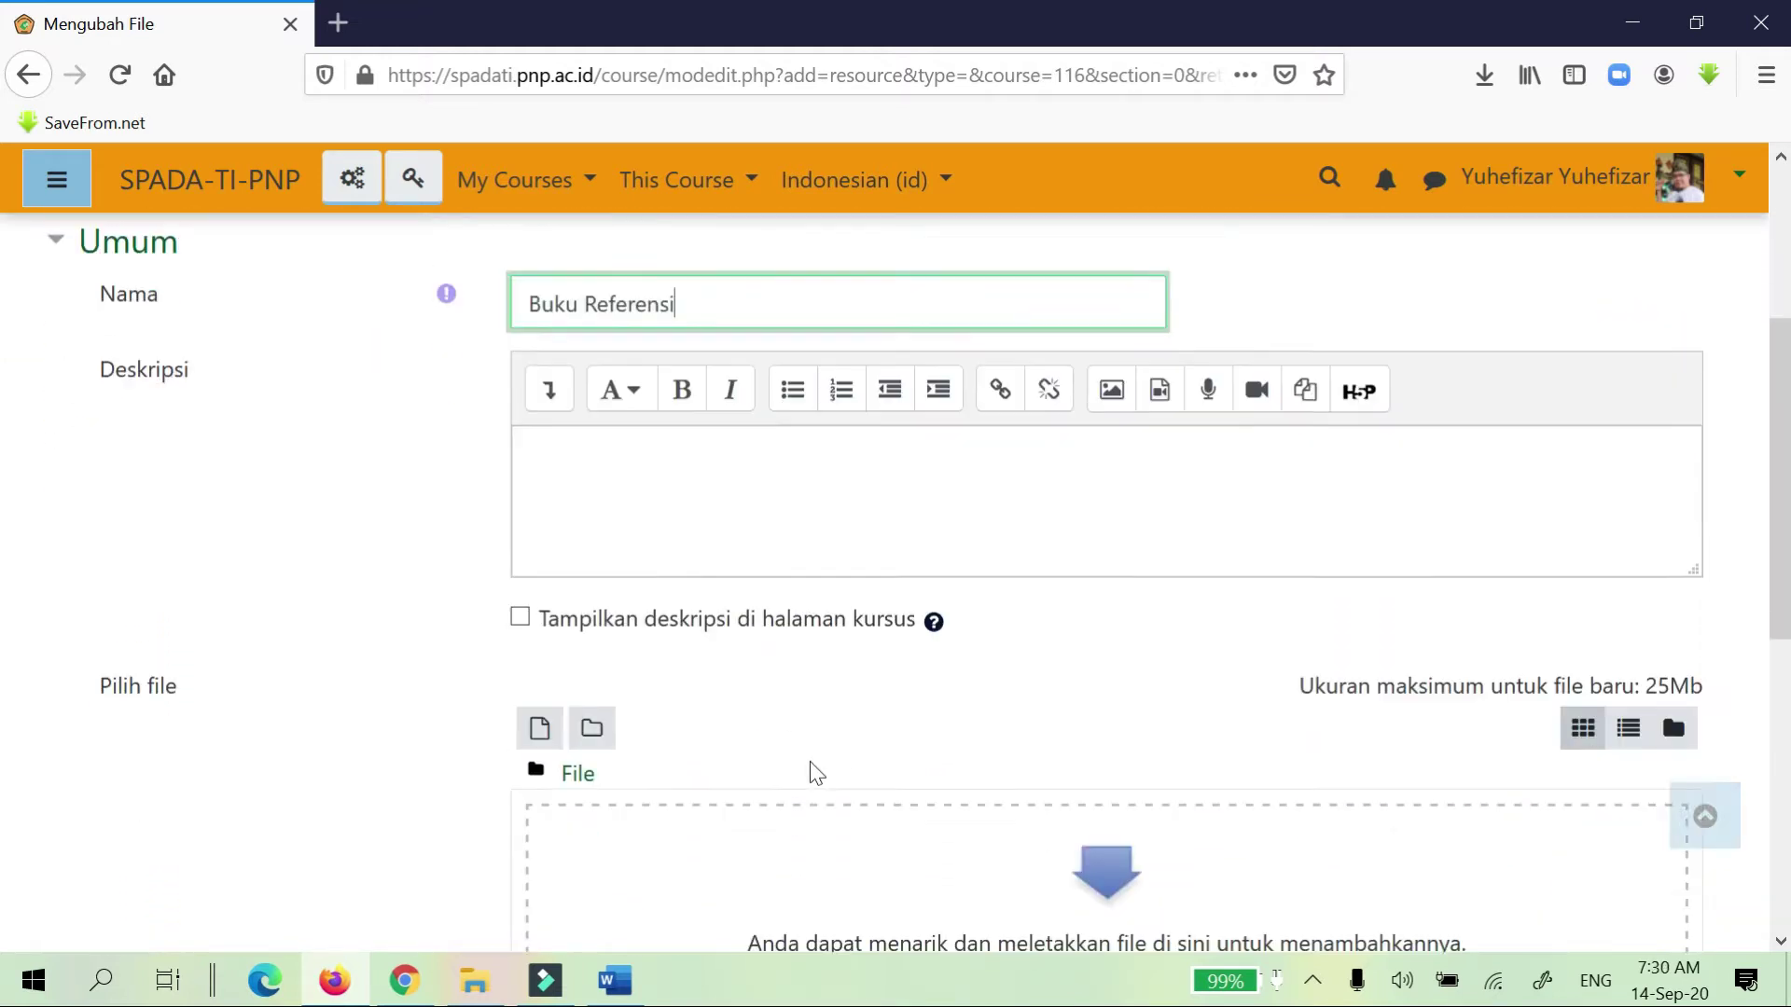
{"action": "left_click", "coordinate": [554, 650]}
{"action": "left_click", "coordinate": [690, 449]}
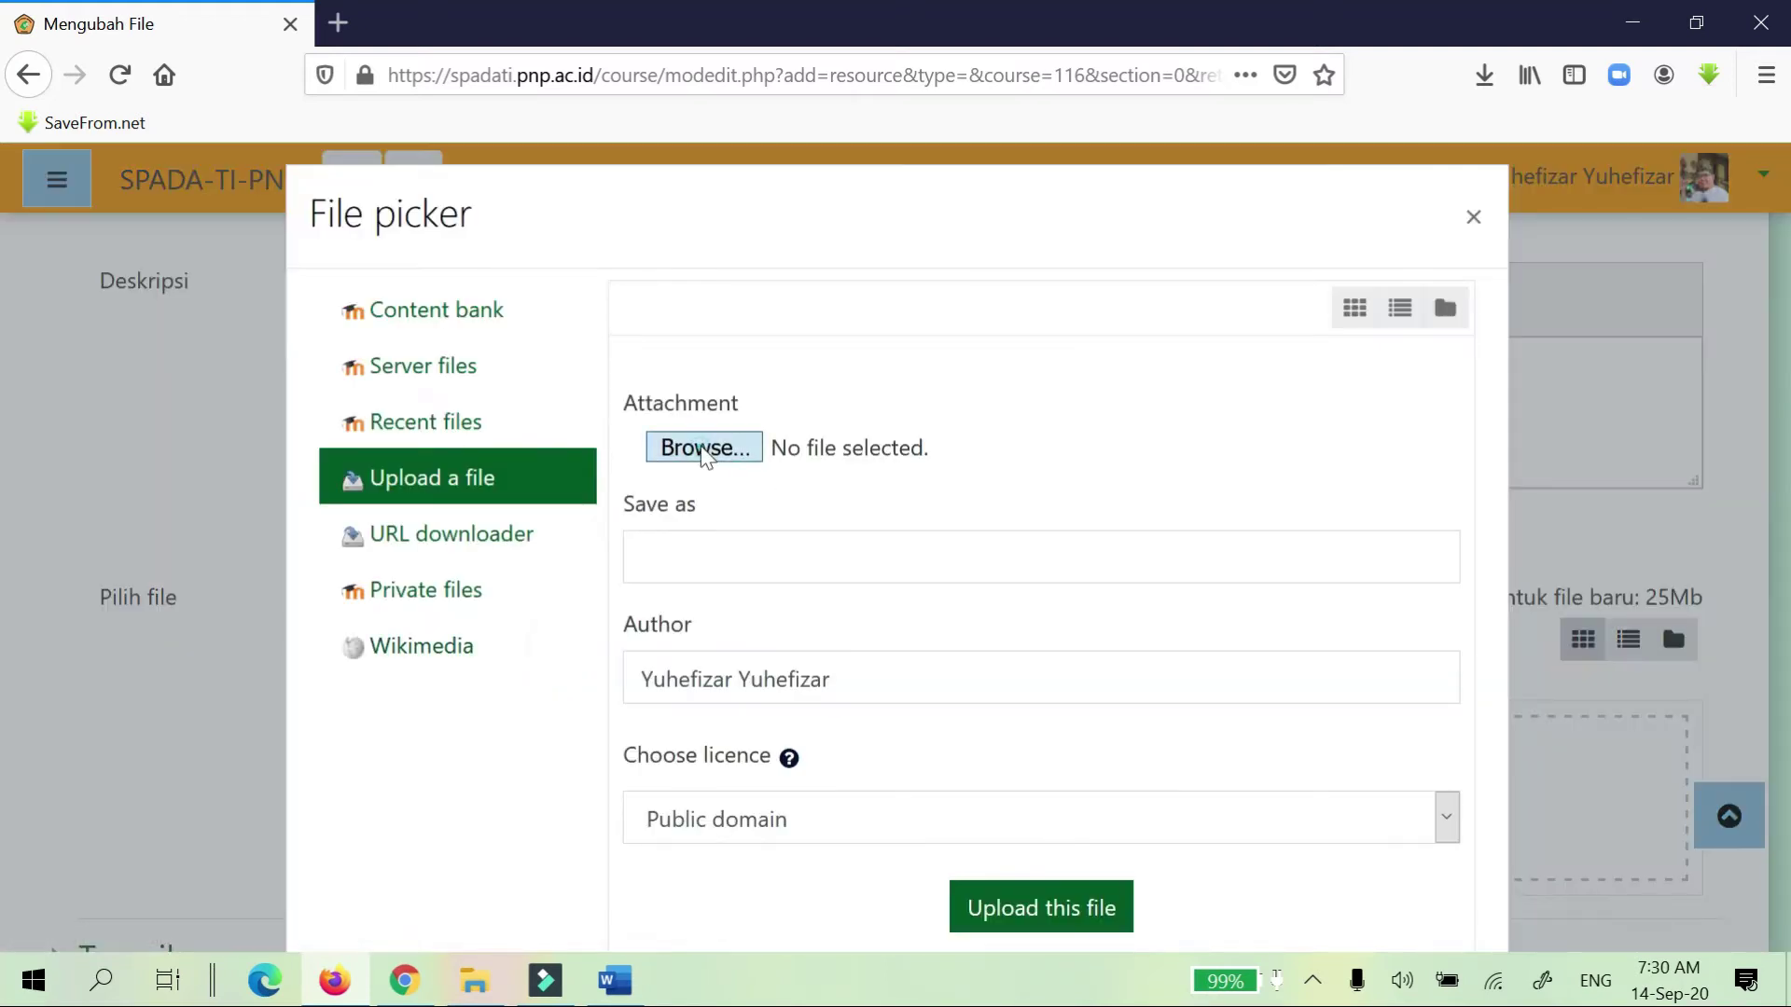
{"action": "left_click", "coordinate": [387, 289]}
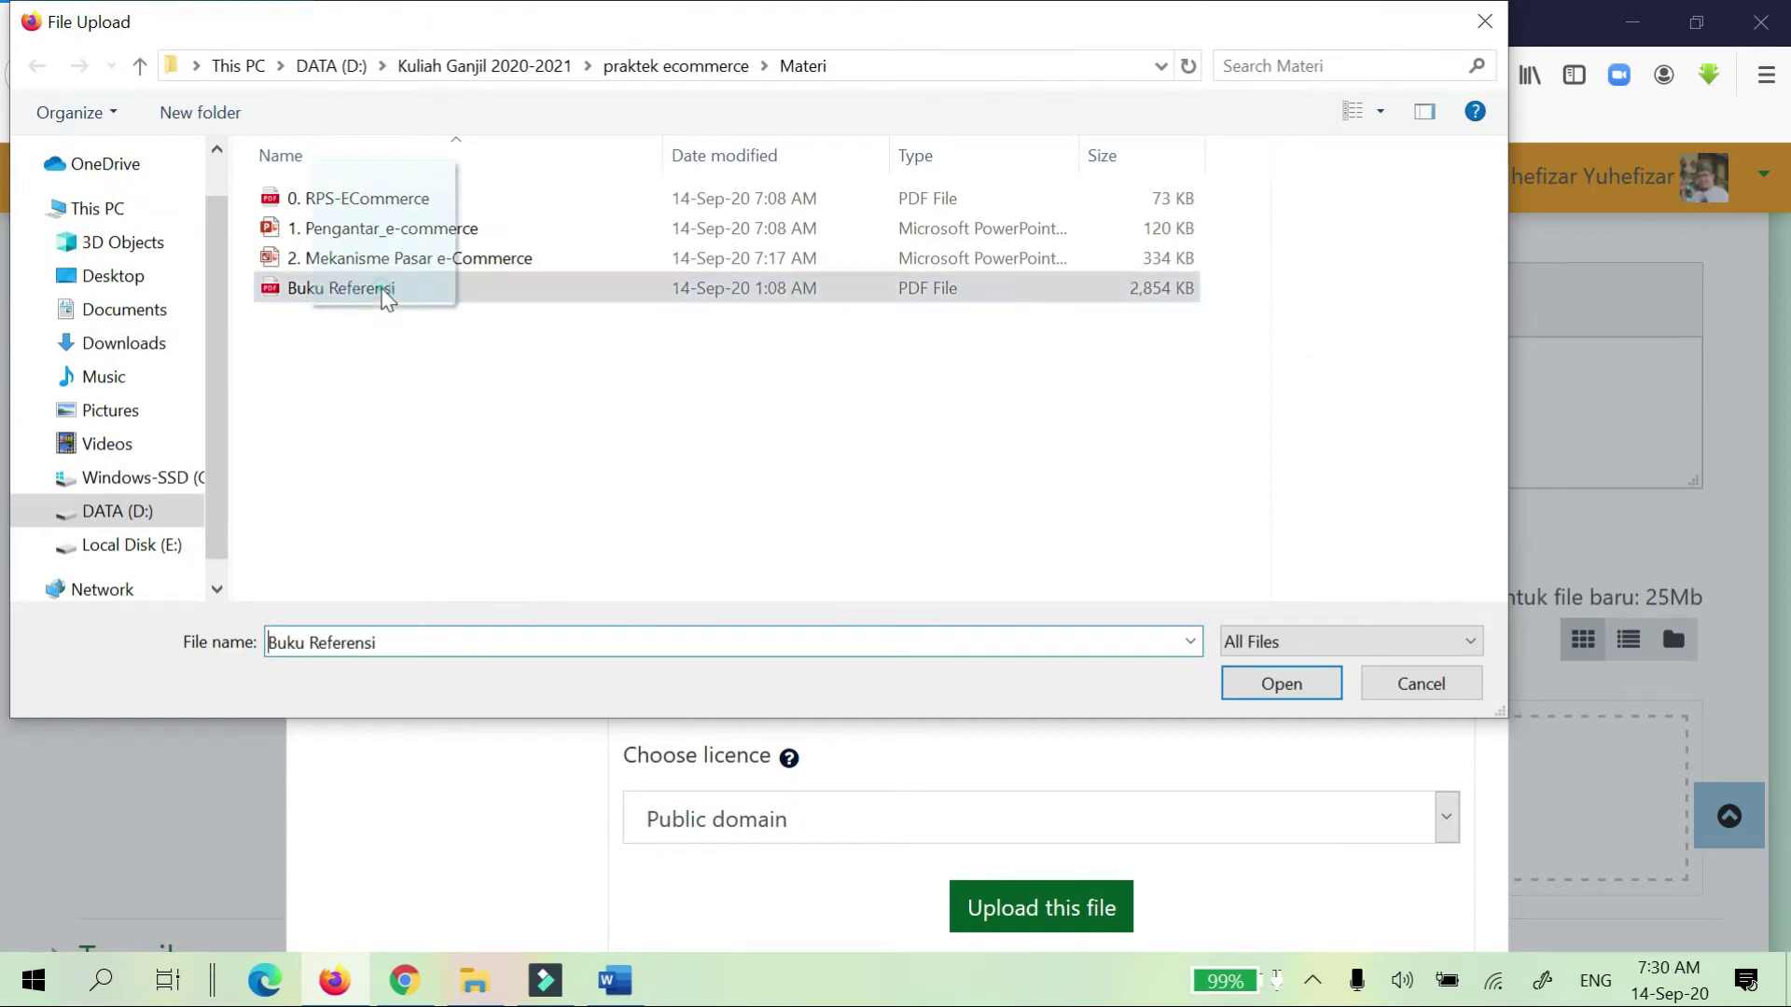
{"action": "left_click", "coordinate": [1282, 687]}
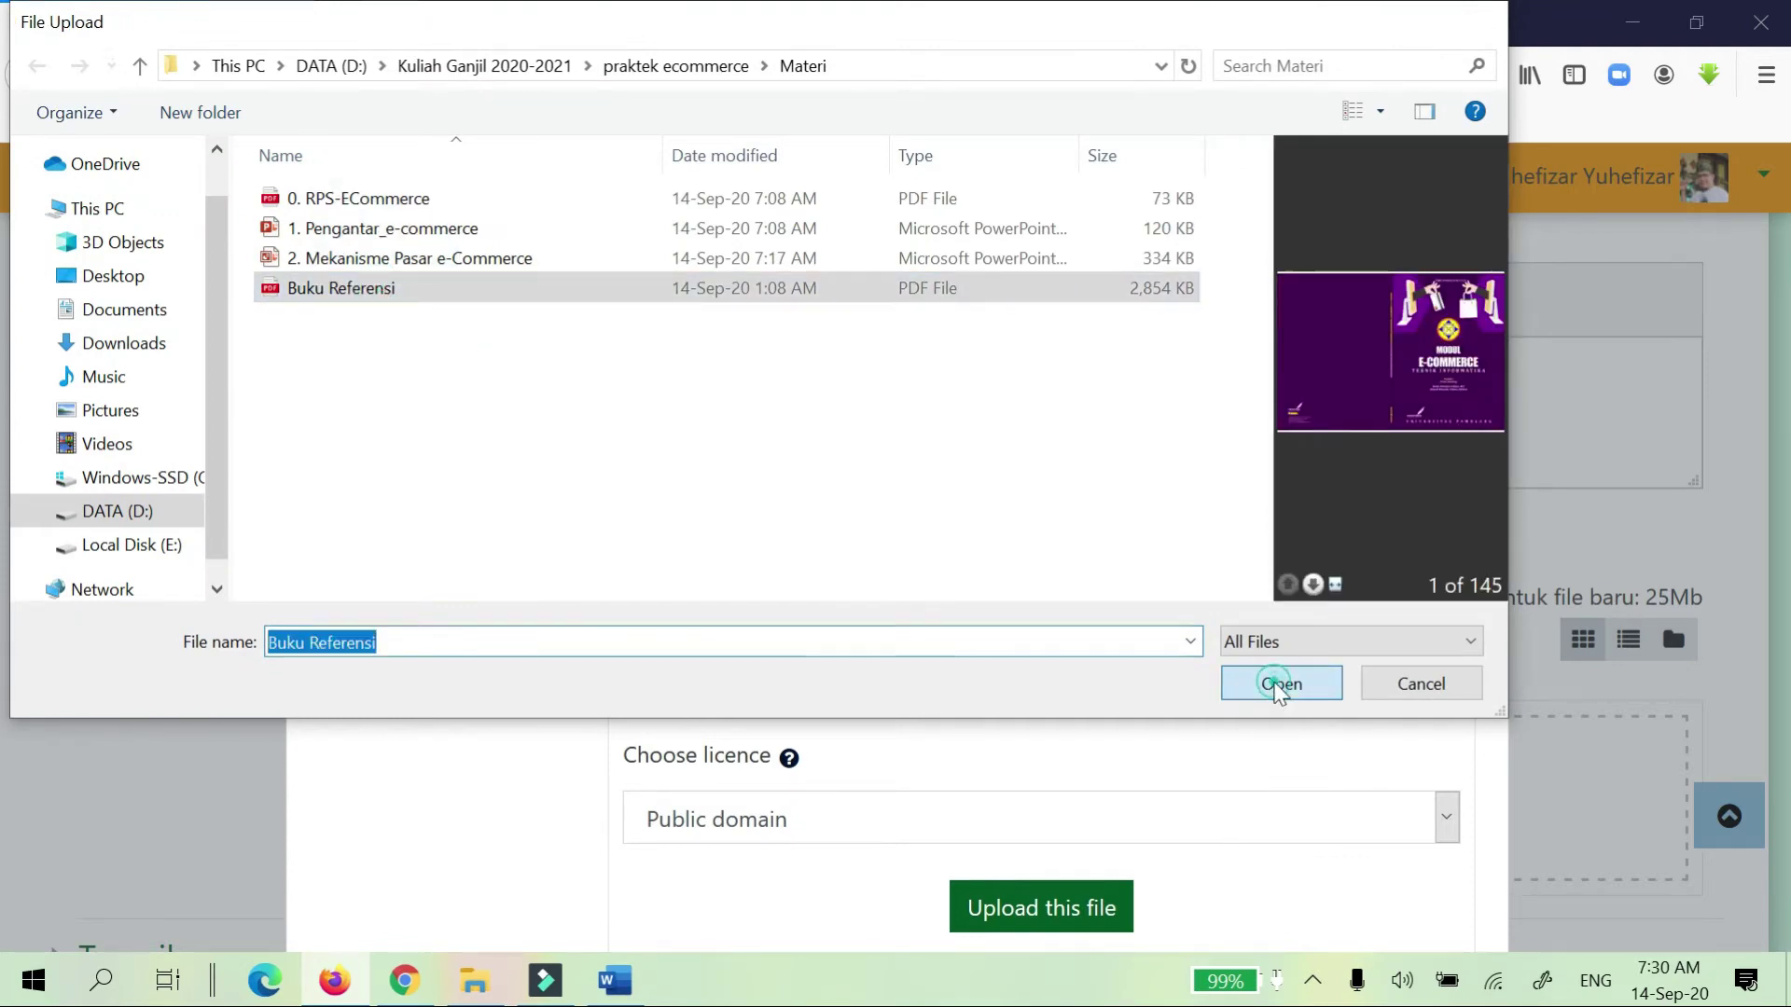
{"action": "left_click", "coordinate": [1032, 911]}
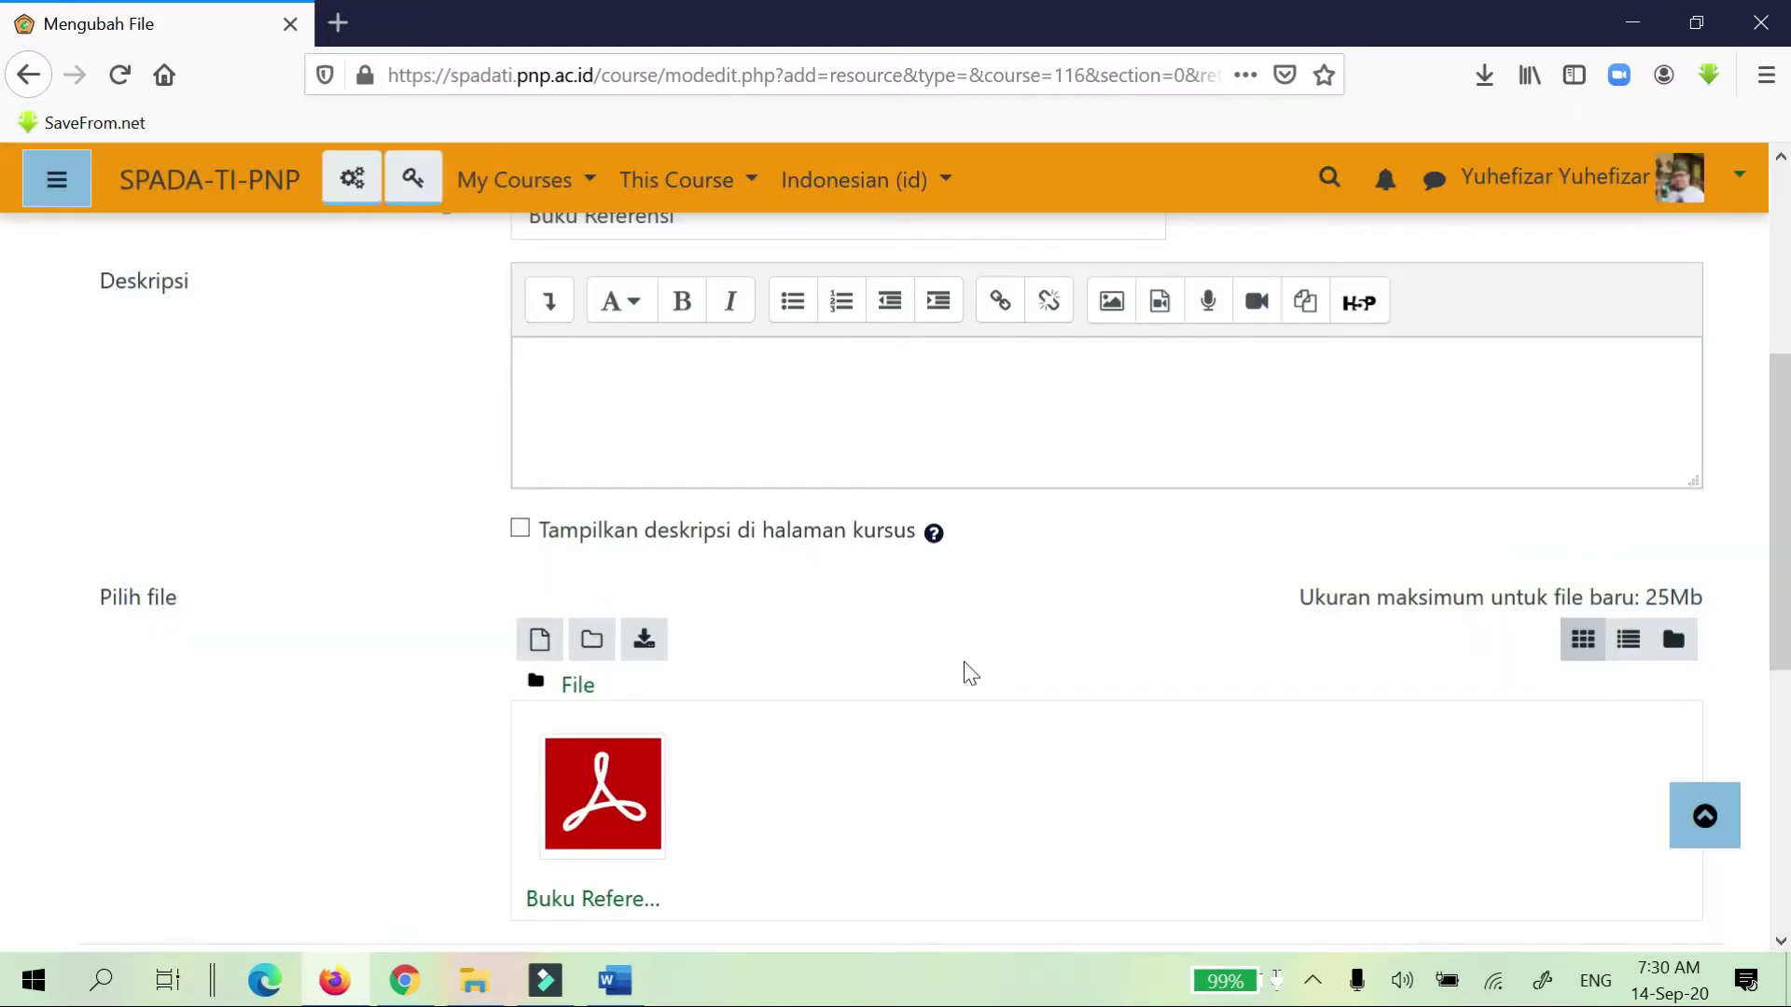
{"action": "scroll", "coordinate": [913, 555], "scroll_direction": "down", "scroll_amount": 6}
{"action": "left_click", "coordinate": [735, 827]}
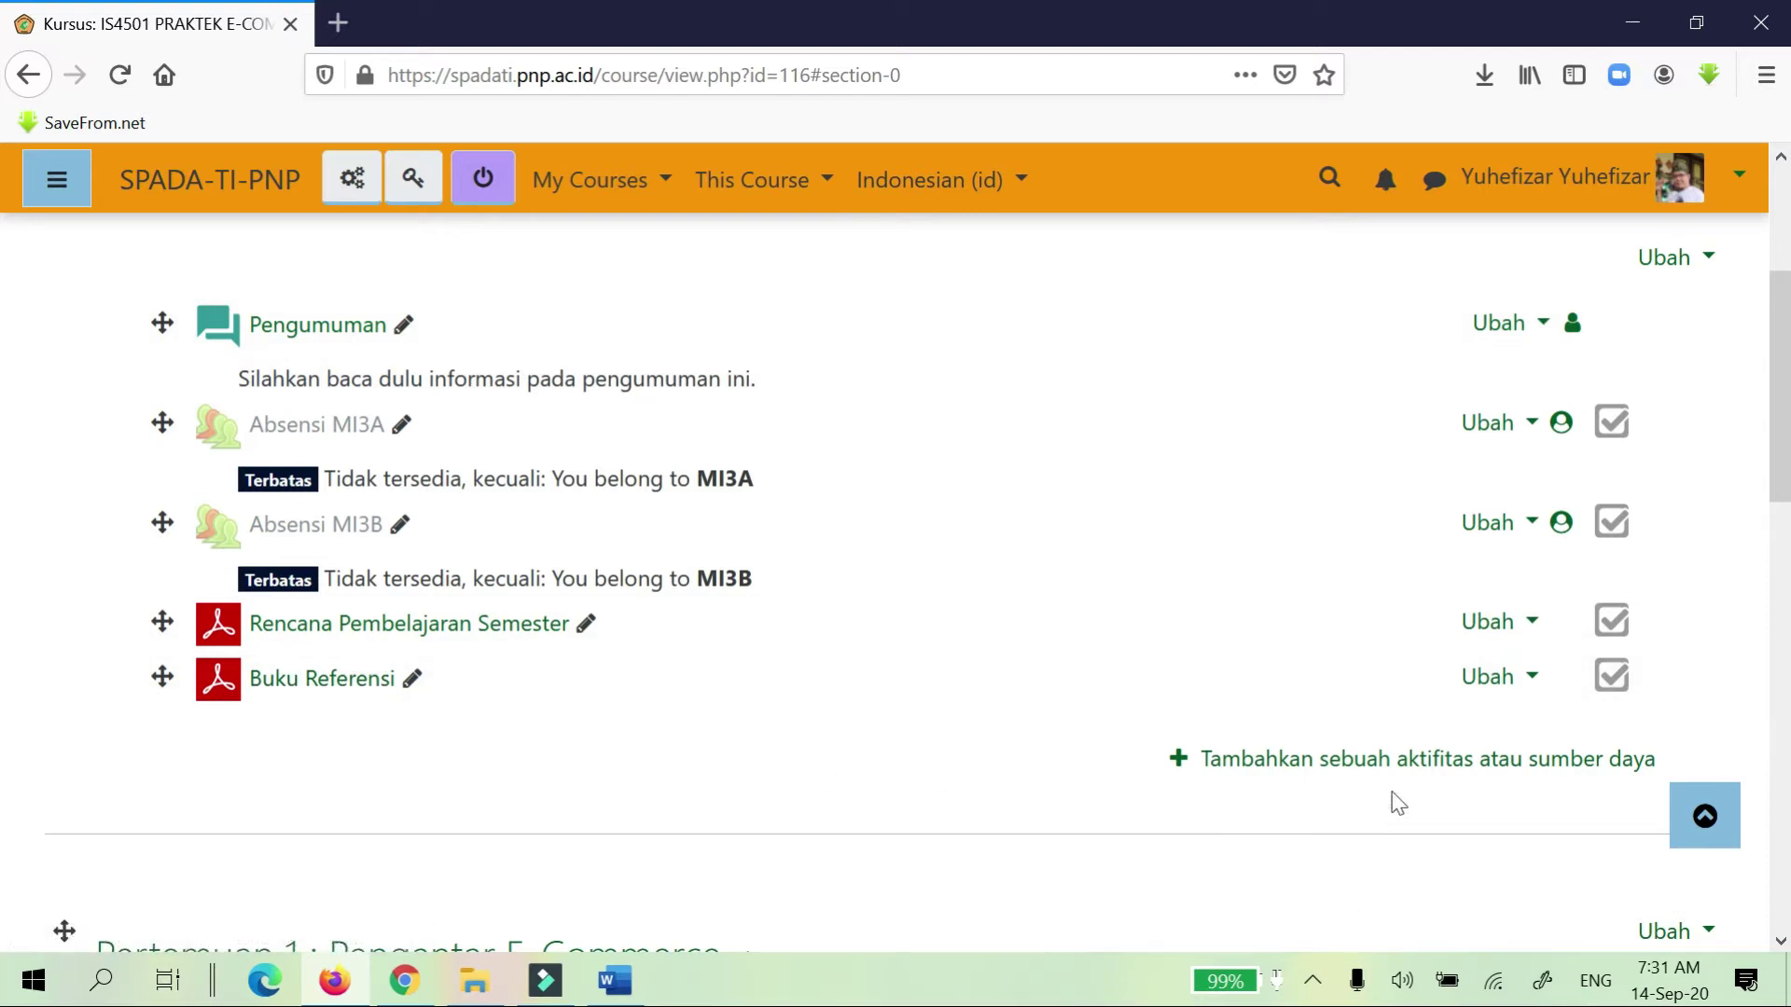
Add a Forum activity named "Forum Diskusi" to the course's general section.
{"action": "left_click", "coordinate": [1392, 767]}
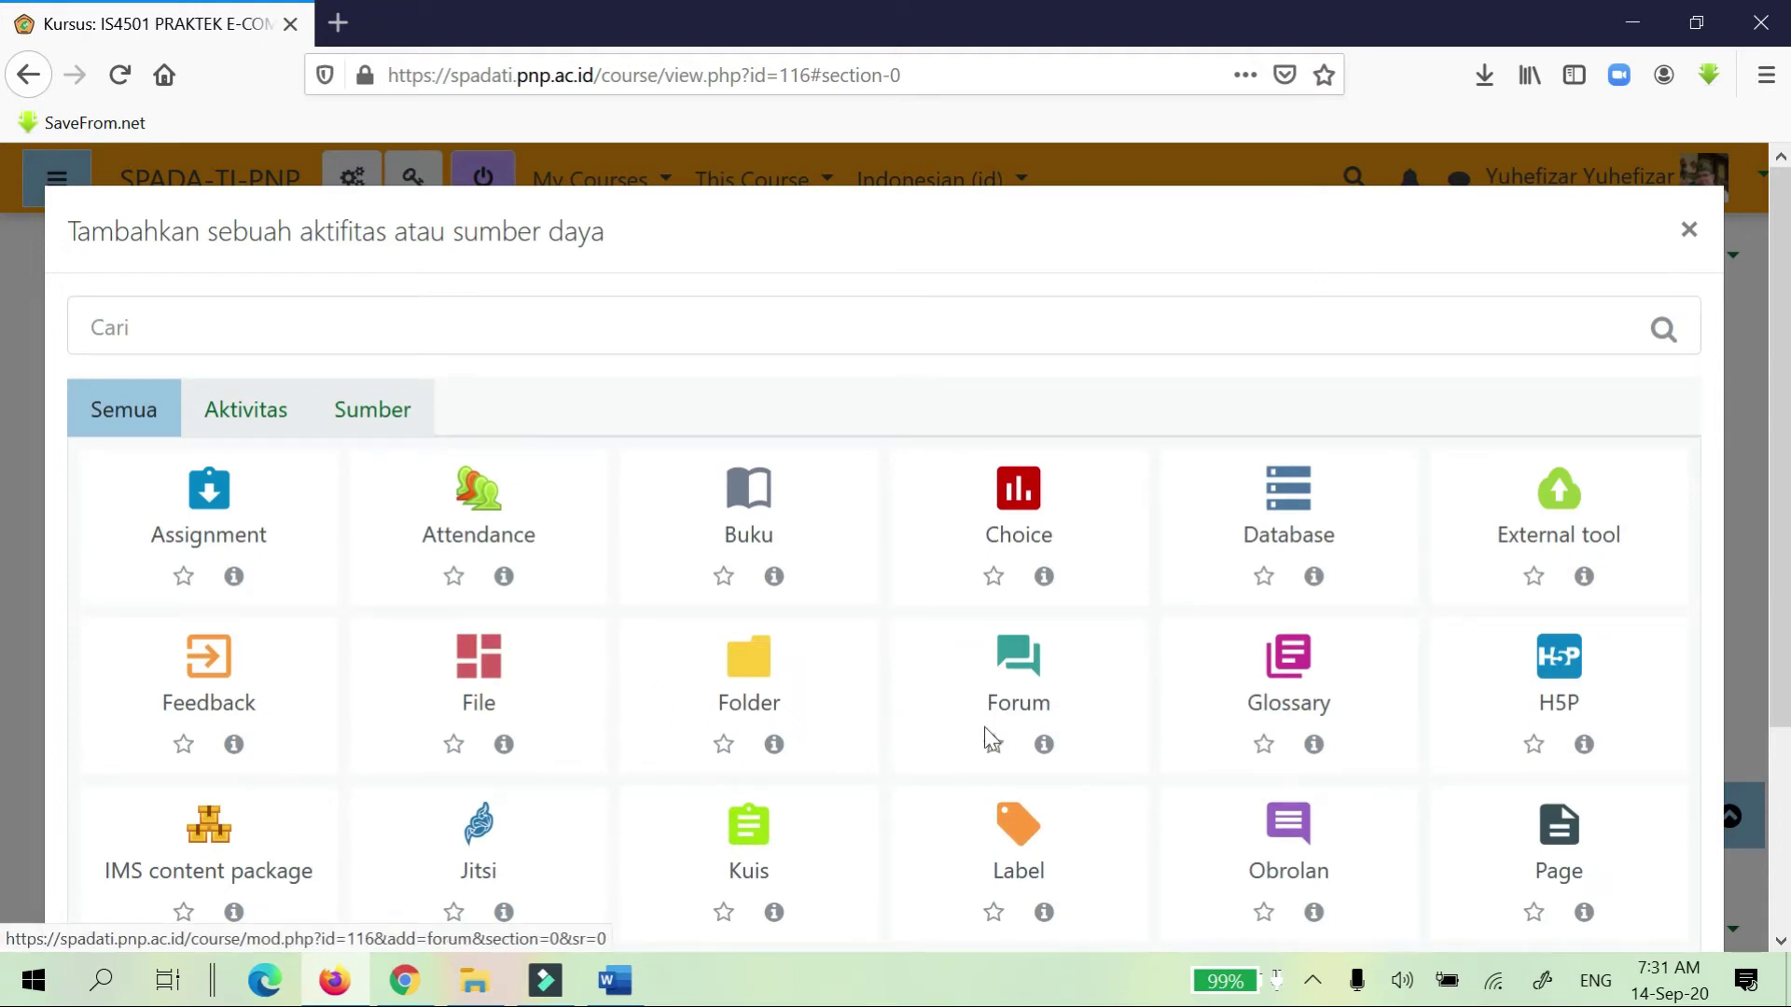
{"action": "left_click", "coordinate": [1026, 668]}
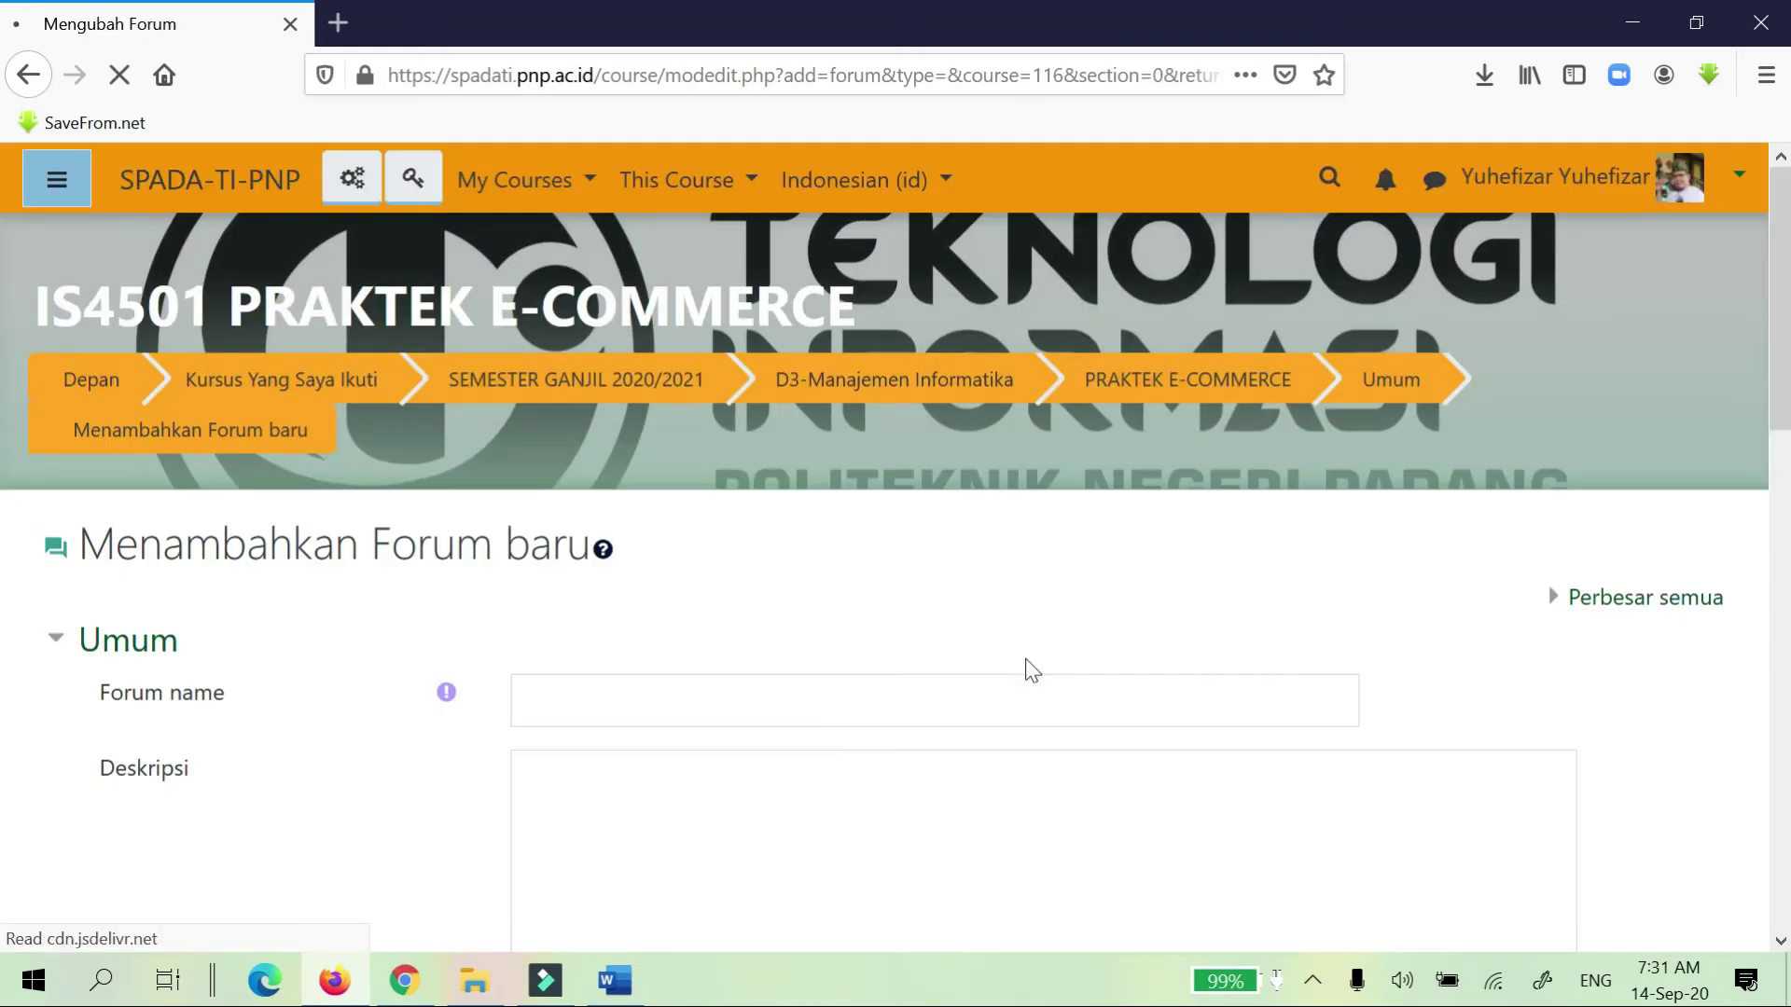
{"action": "type", "text": "Forum Diskusi"}
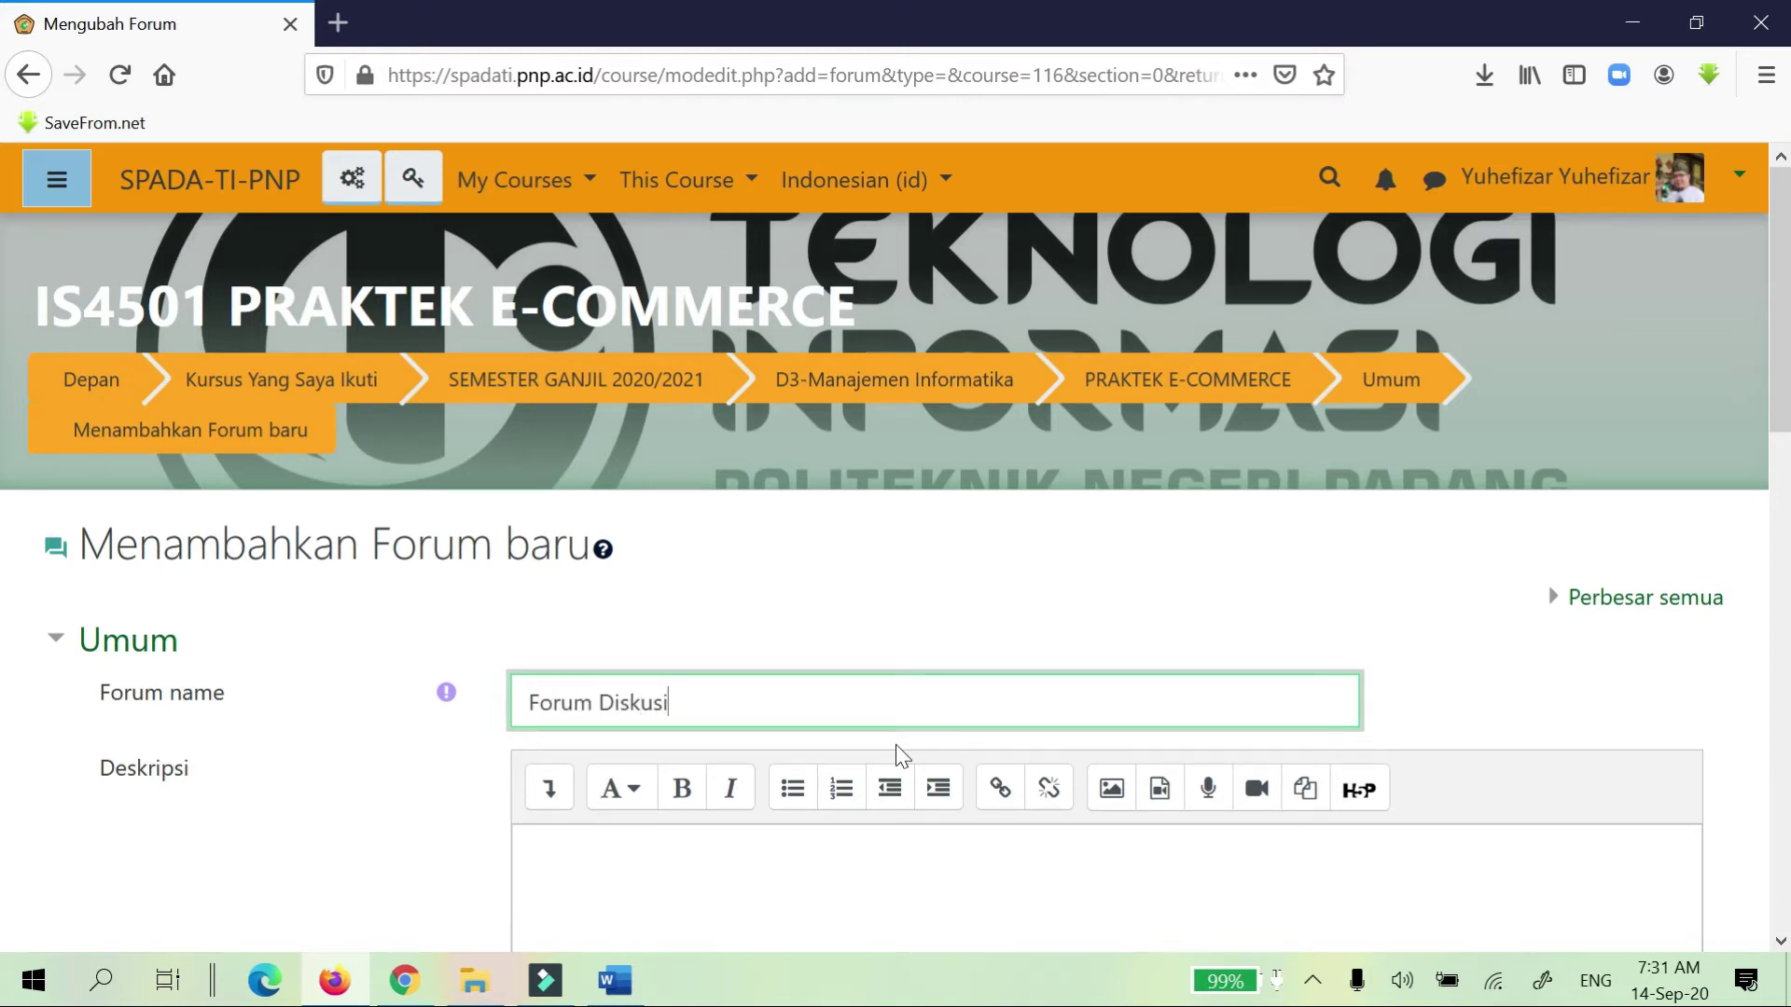
Describe the forum as "Silahkan gunakan forum diskusi ini untuk bertanya atau berdiskusi terkait materi perkuliahan." and show the description on the course page.
{"action": "scroll", "coordinate": [724, 772], "scroll_direction": "down", "scroll_amount": 3}
{"action": "left_click", "coordinate": [723, 772]}
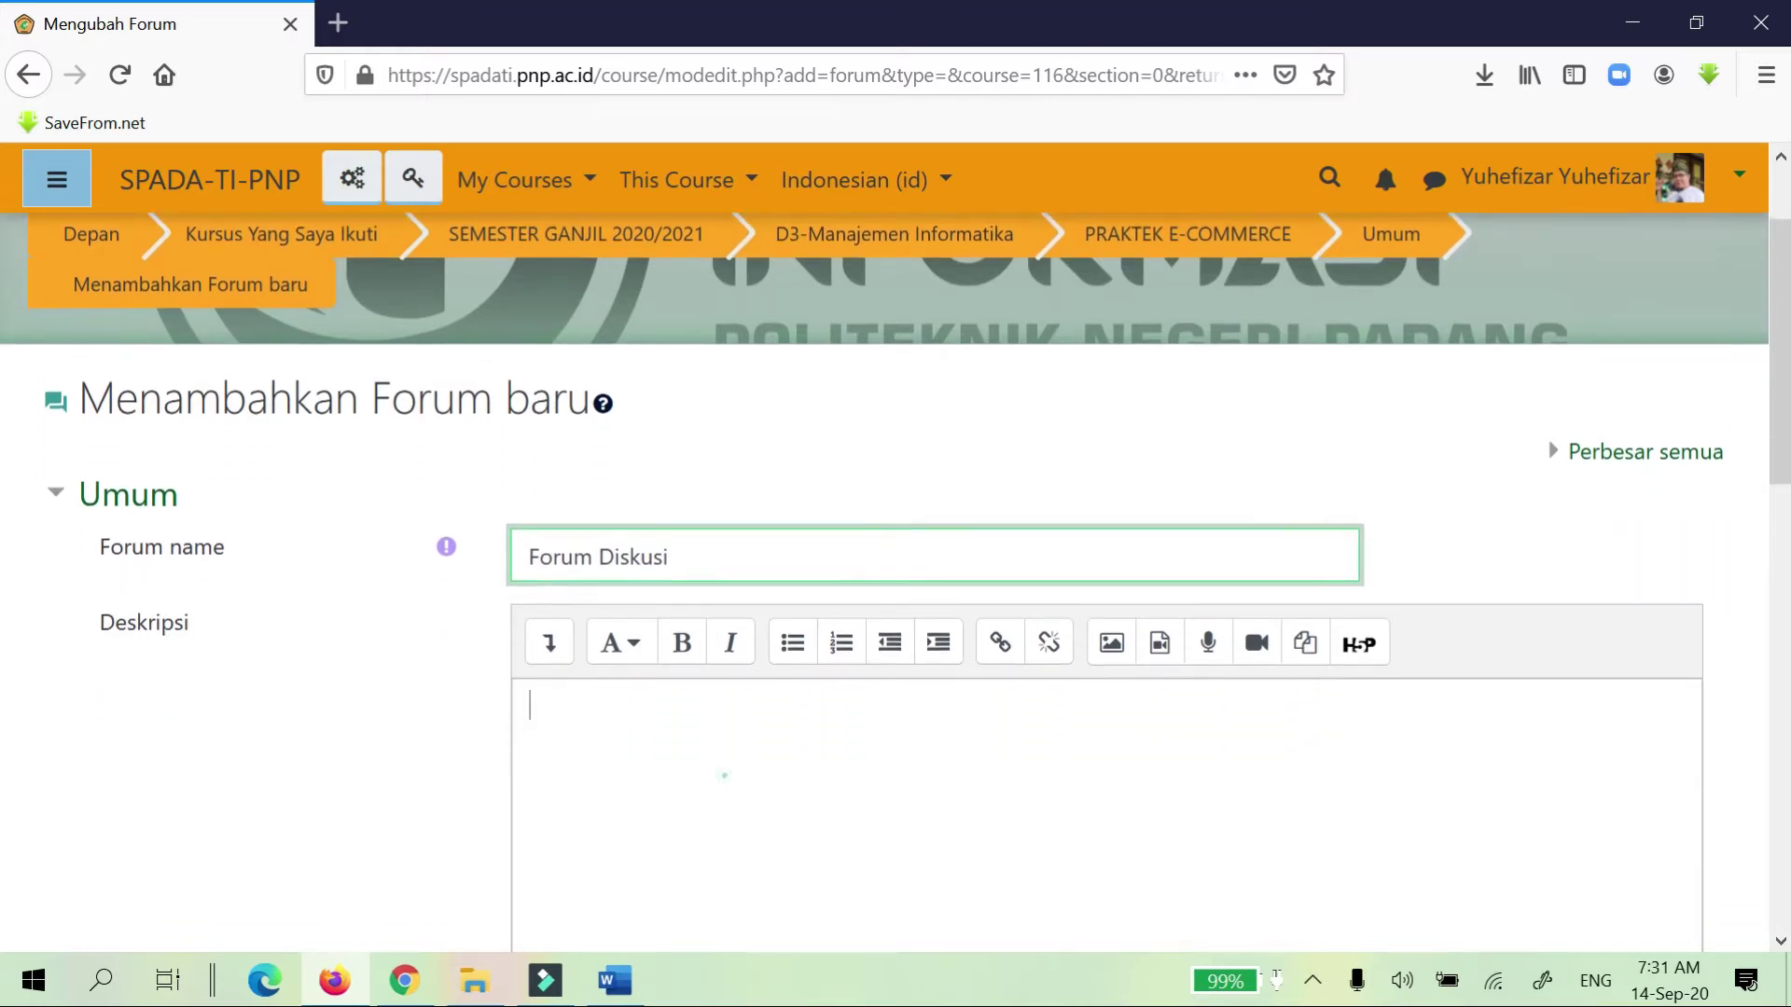
{"action": "type", "text": "Sila"}
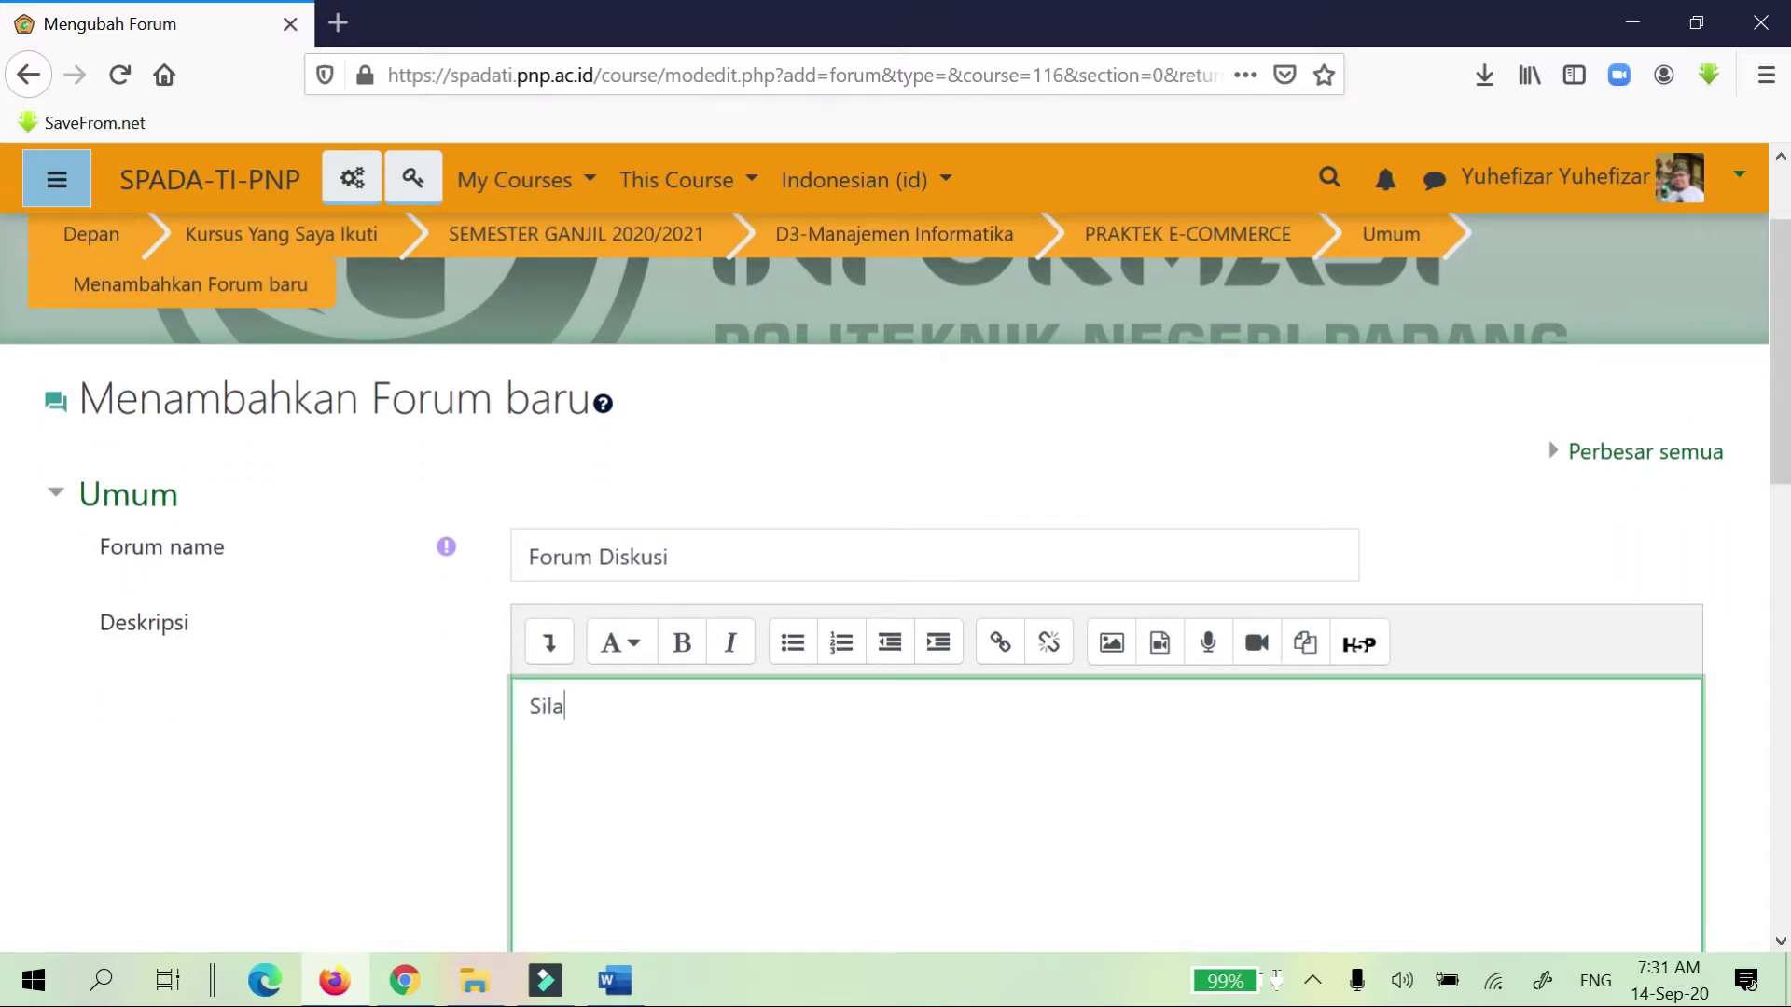
{"action": "type", "text": "hkan gunakan forum "}
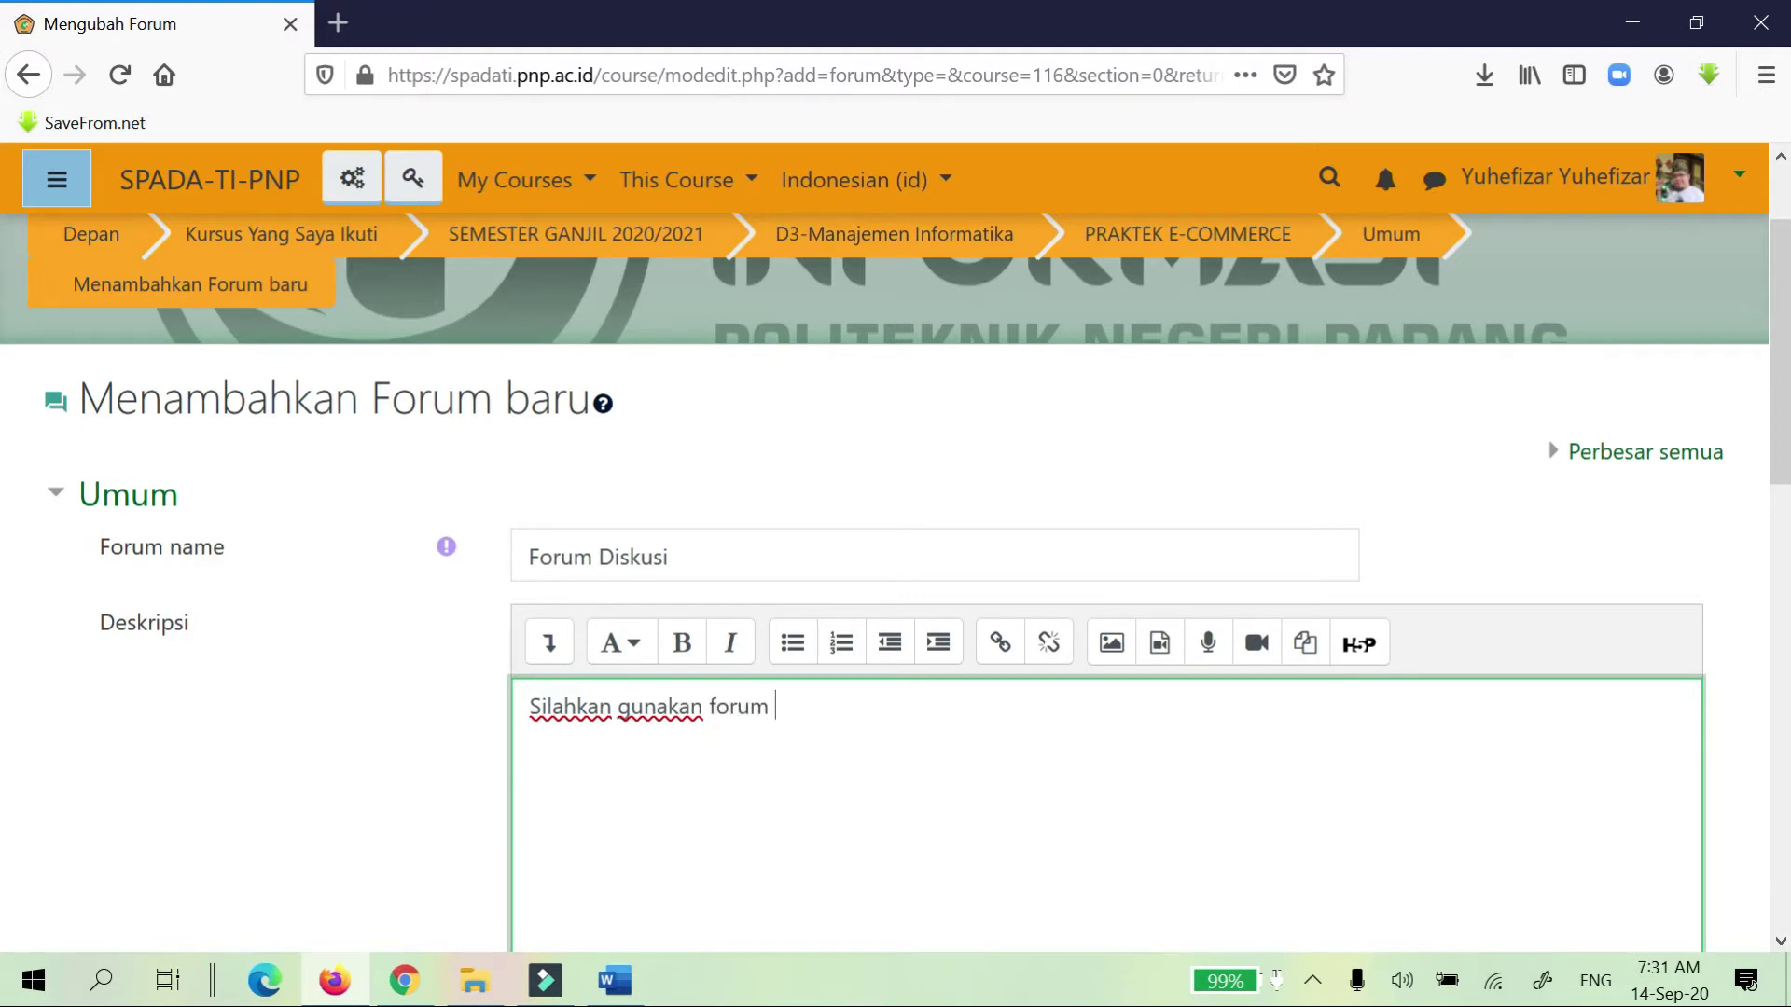
{"action": "type", "text": "diskusi ini u"}
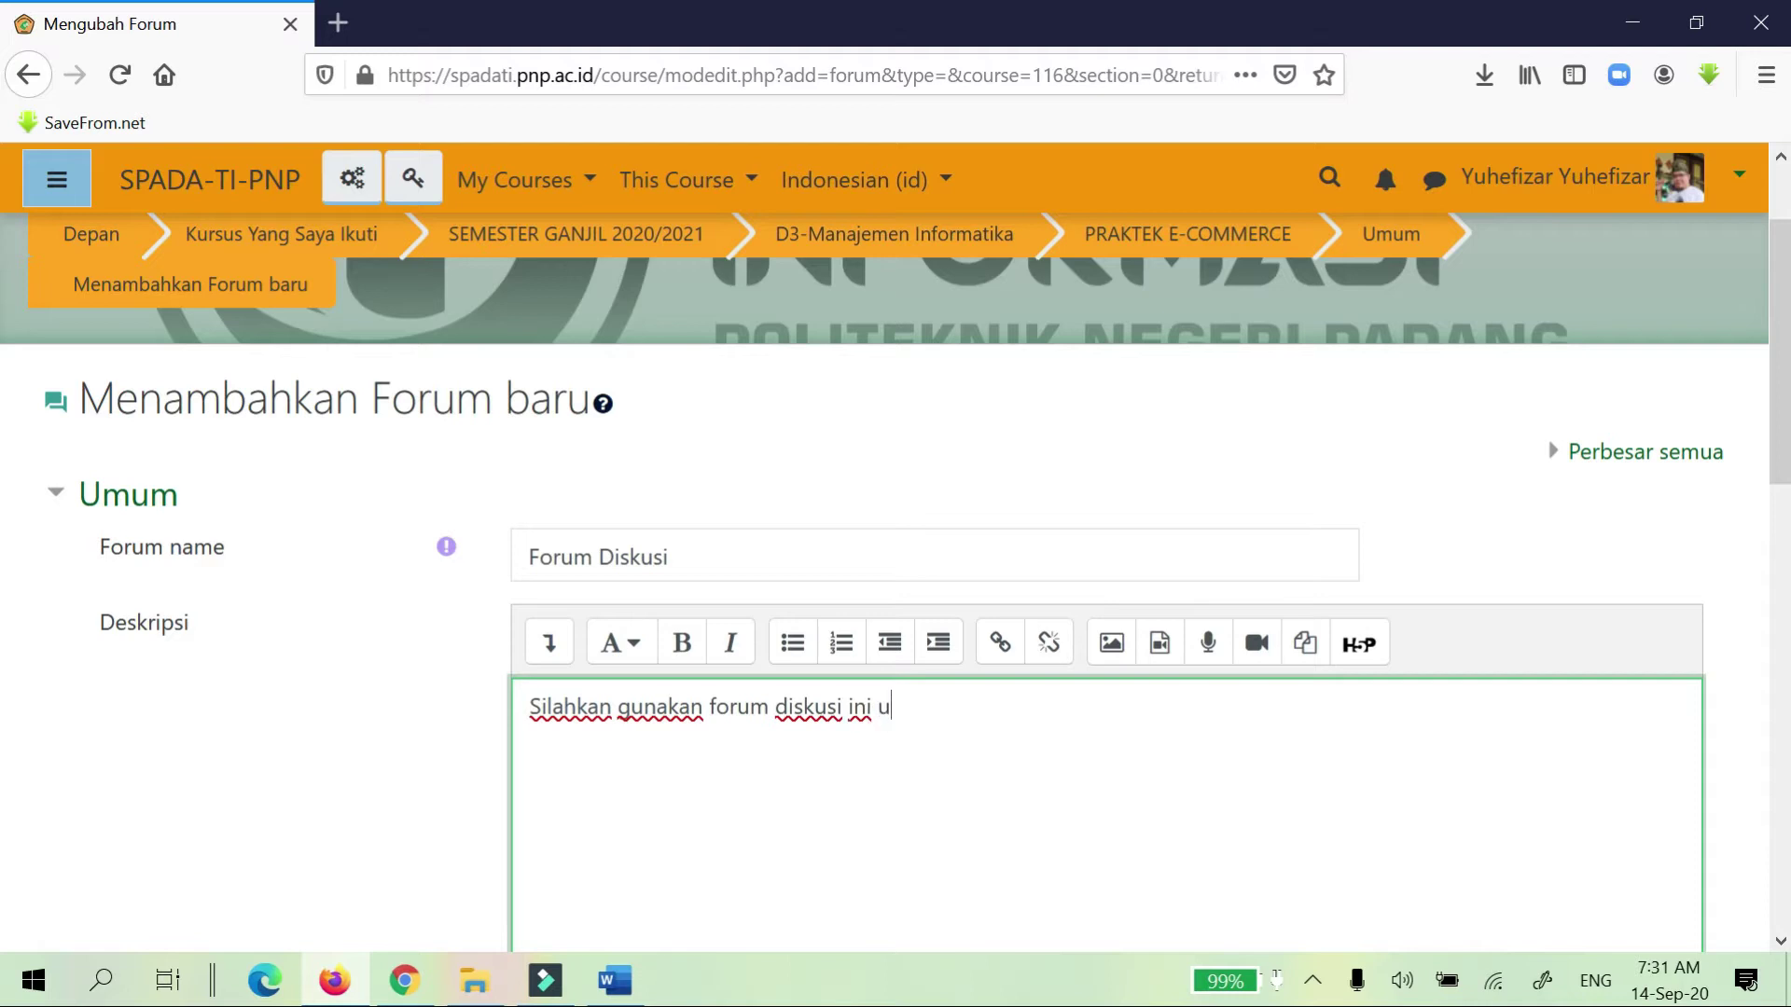
{"action": "type", "text": "ntuk bertan"}
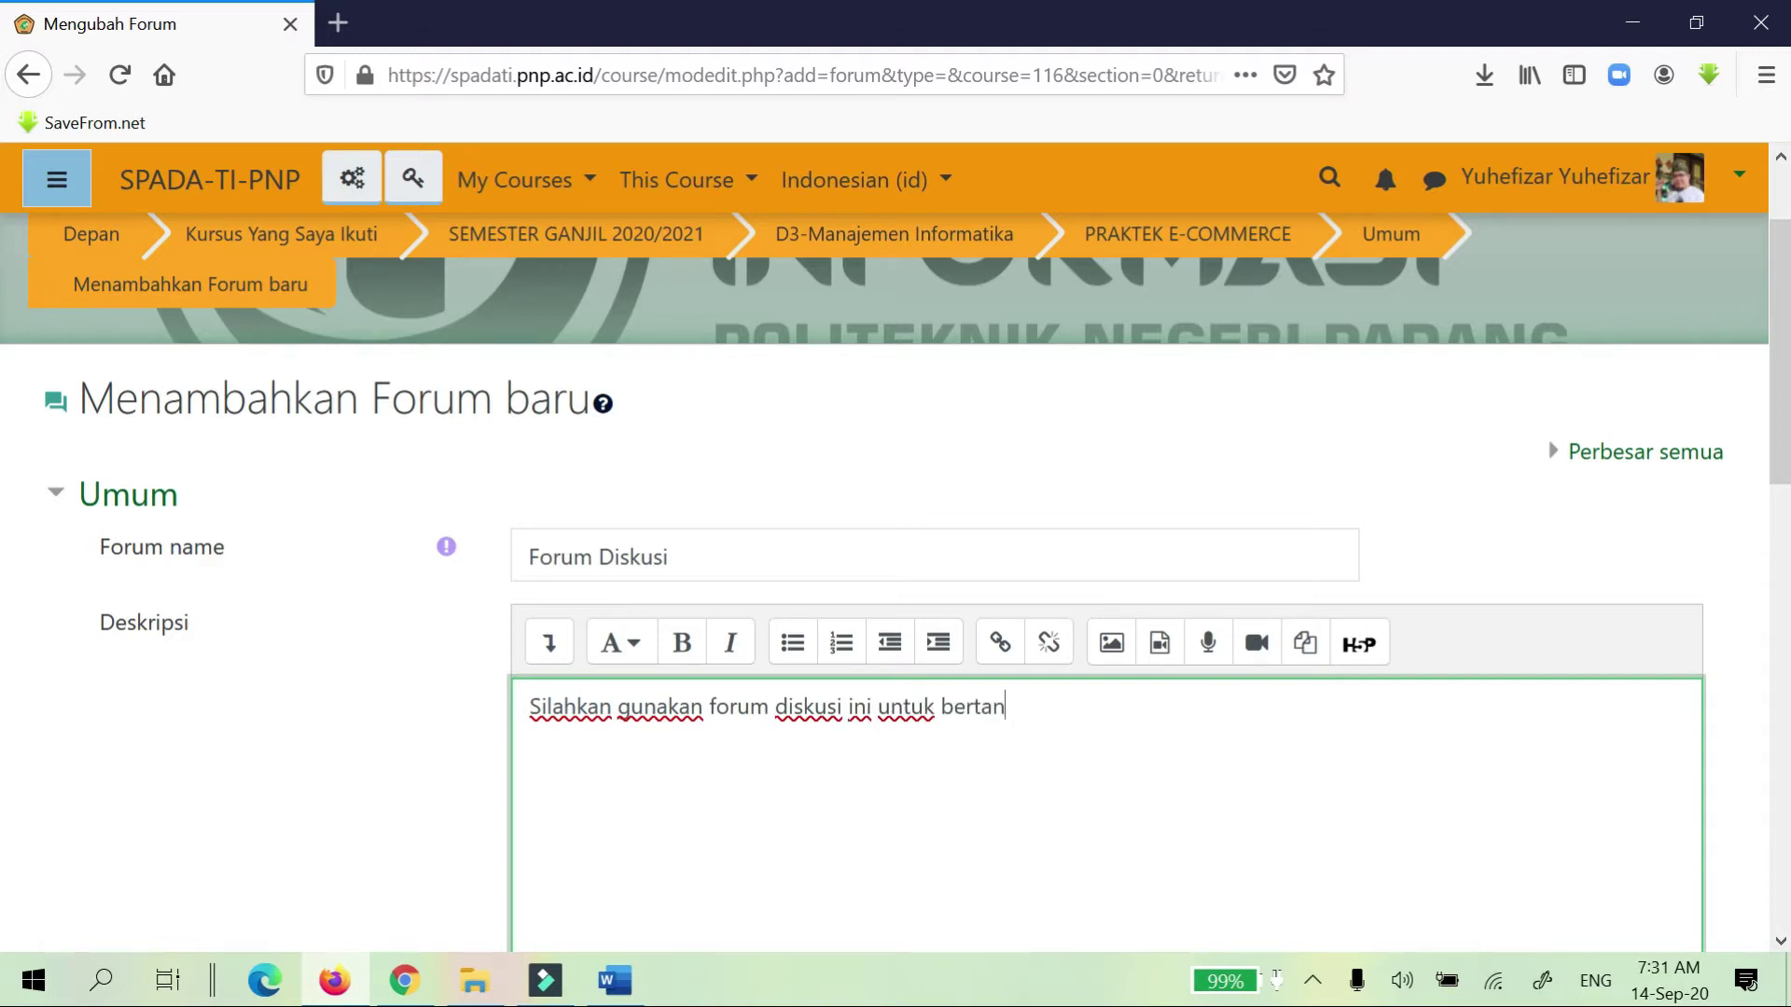
{"action": "type", "text": "ya atau berd"}
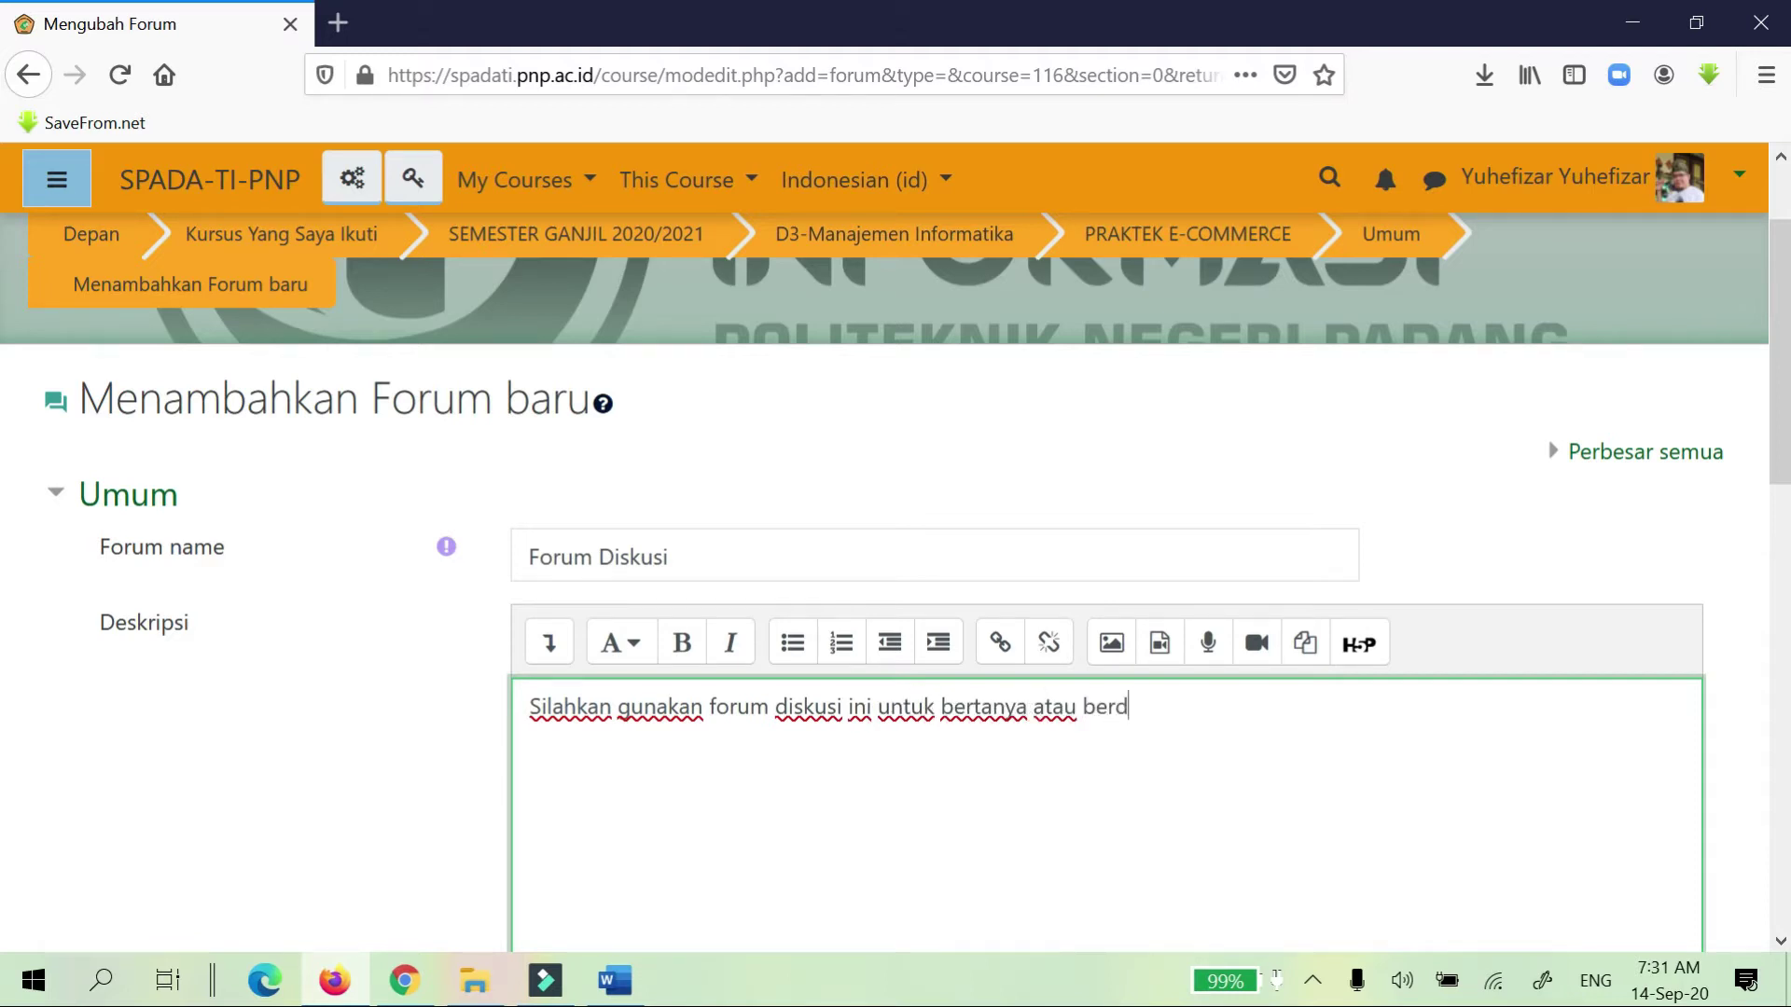
{"action": "type", "text": "iskusi terkait materi perkuliahan."}
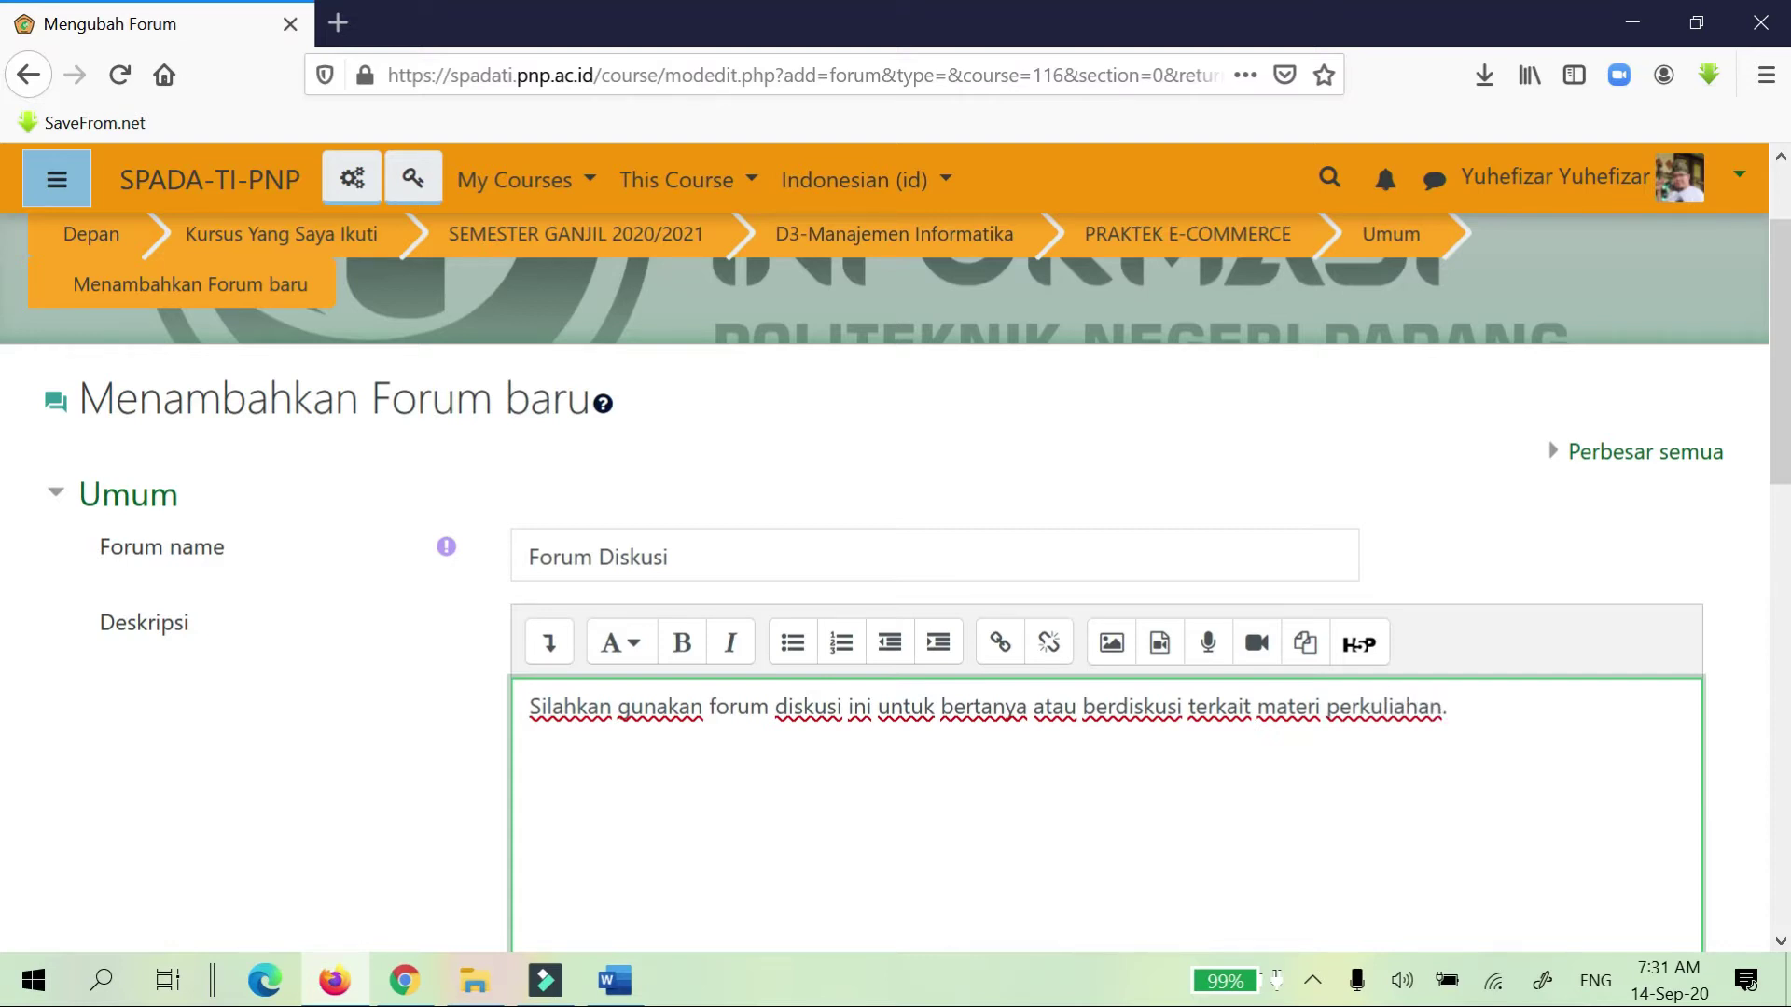
{"action": "scroll", "coordinate": [881, 670], "scroll_direction": "down", "scroll_amount": 5}
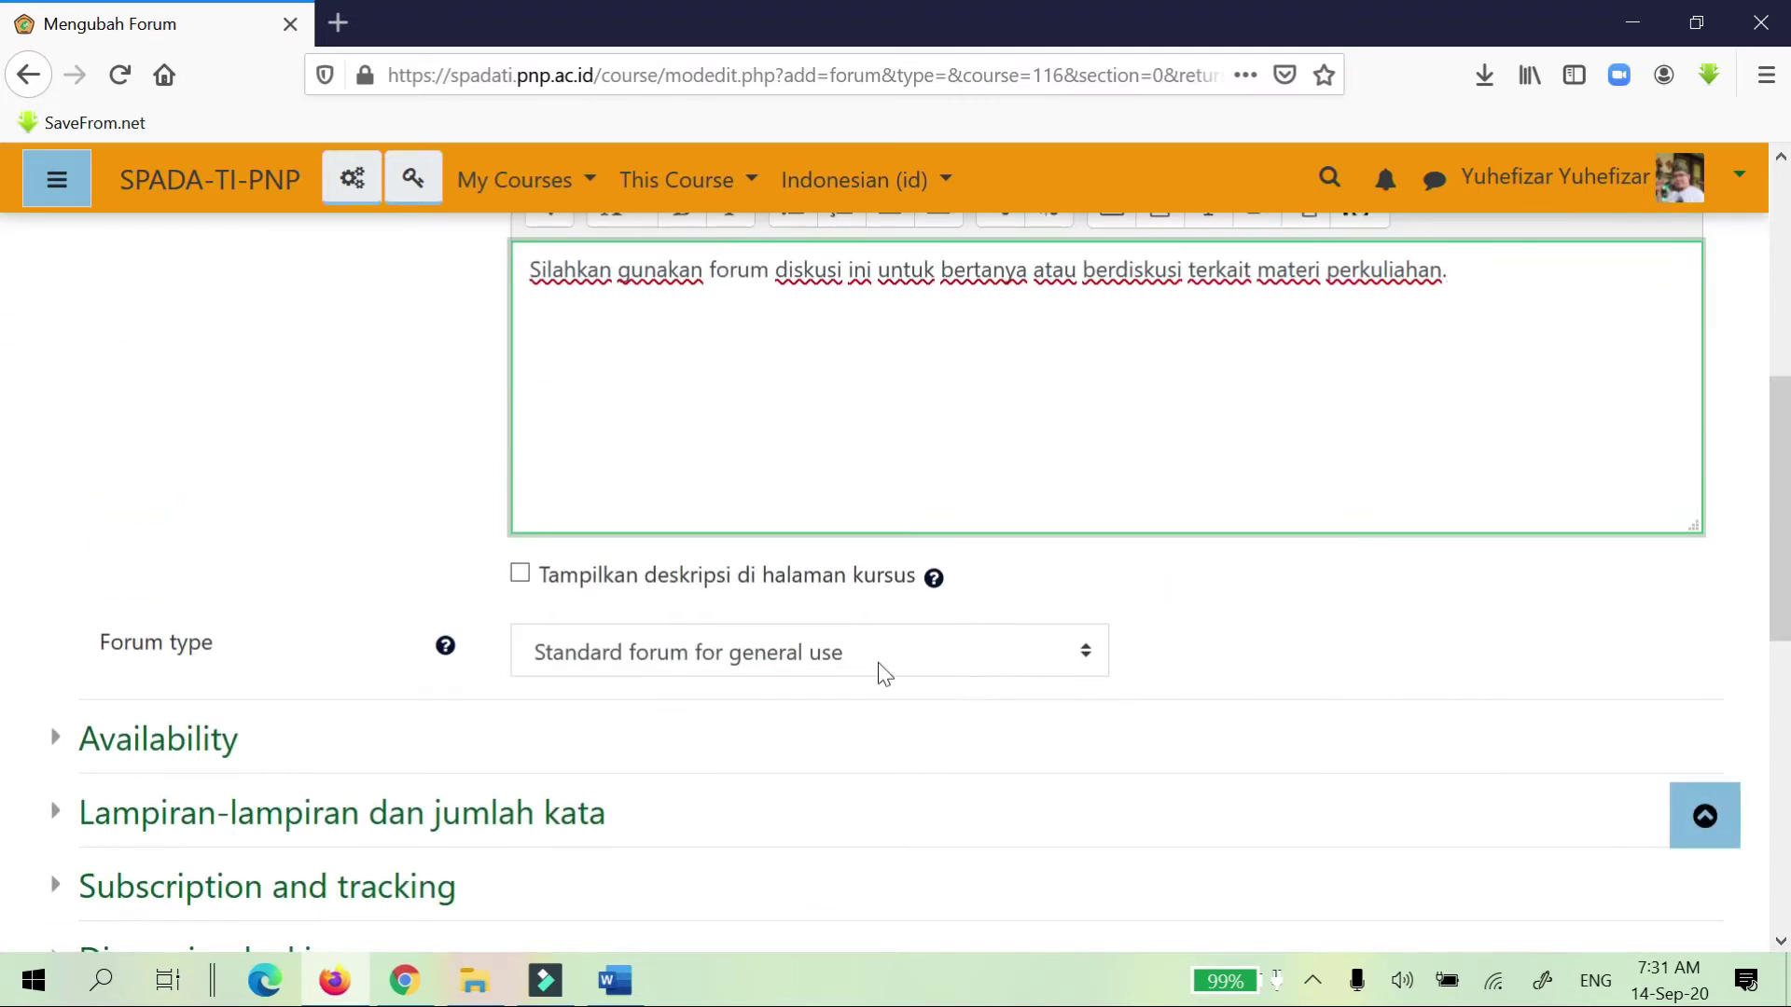
{"action": "left_click", "coordinate": [520, 574]}
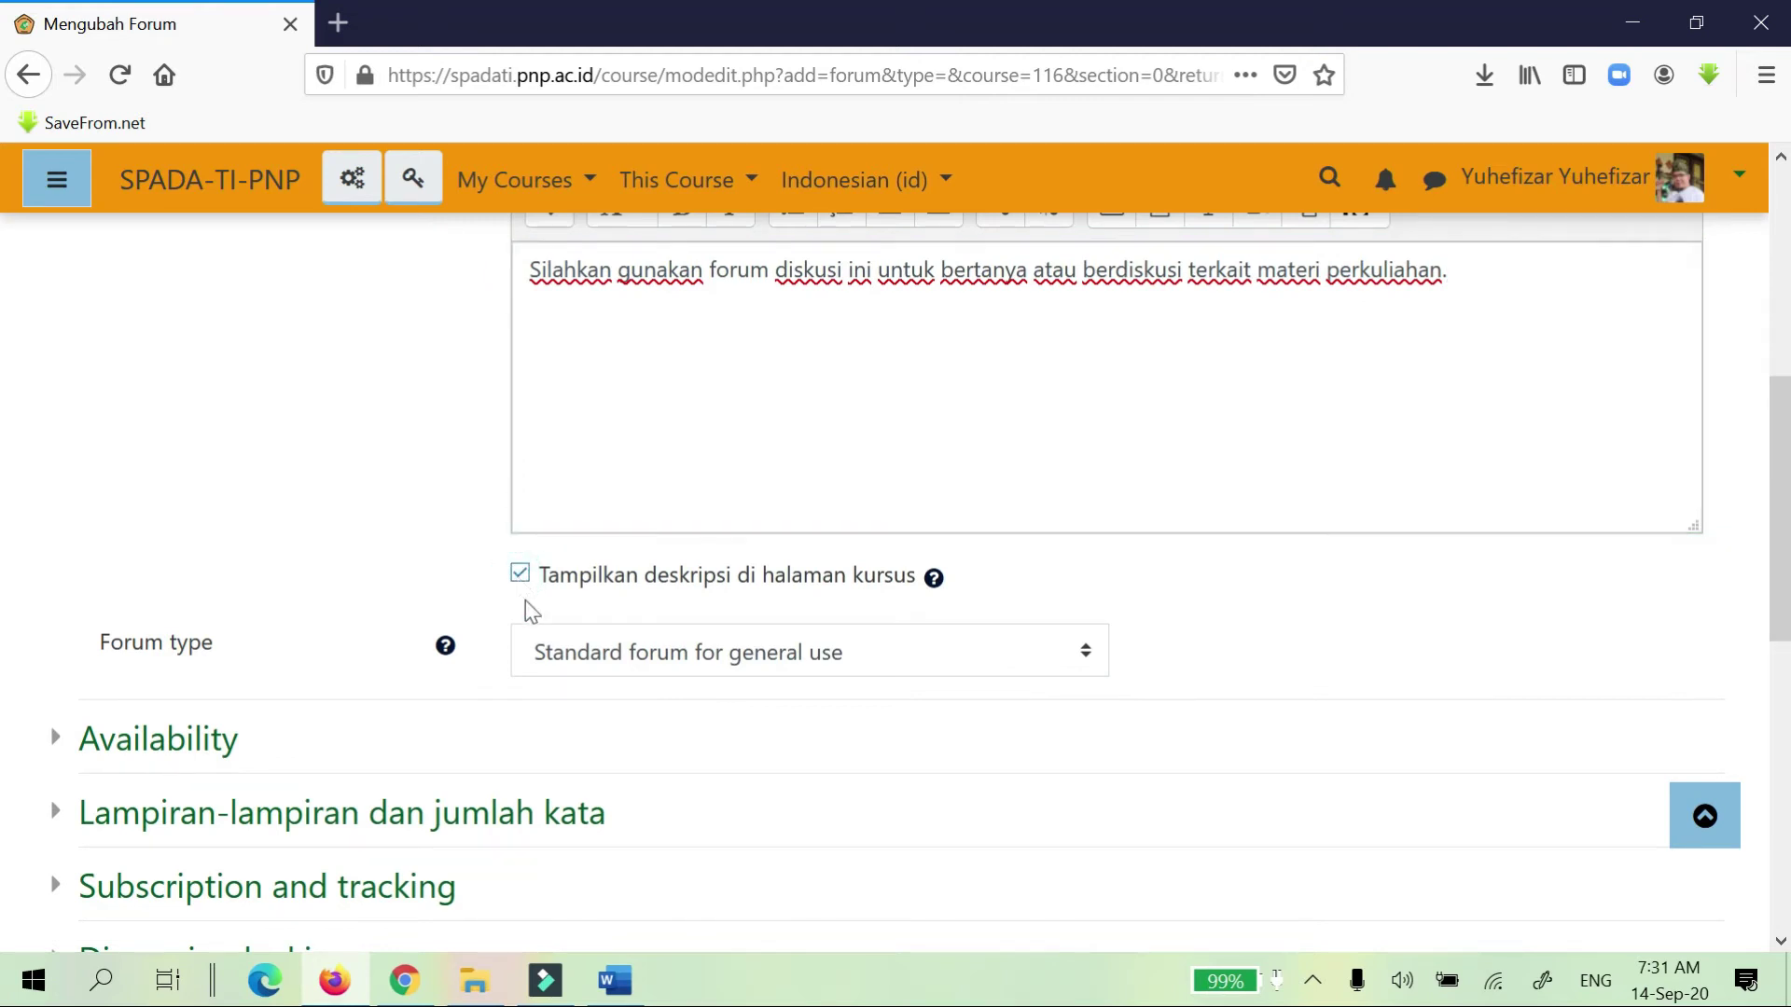
Examine the forum's remaining settings sections, expanding the access restriction options.
{"action": "scroll", "coordinate": [668, 775], "scroll_direction": "down", "scroll_amount": 2}
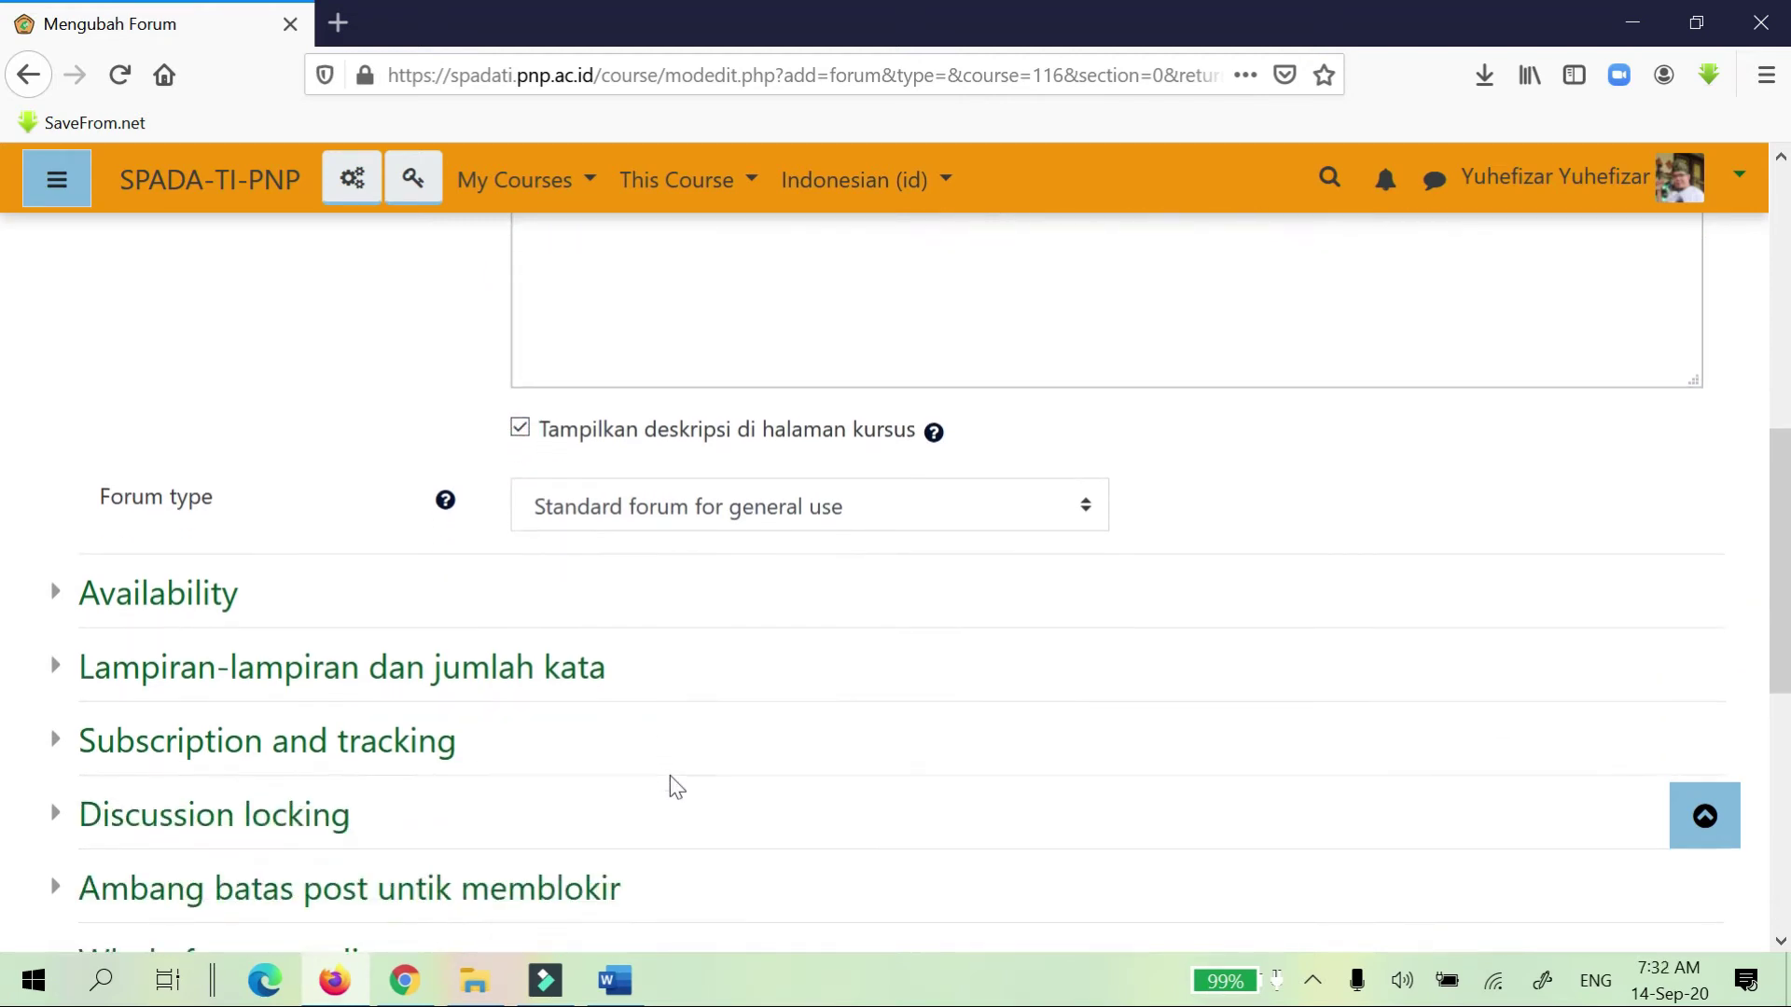
{"action": "scroll", "coordinate": [690, 775], "scroll_direction": "down", "scroll_amount": 2}
{"action": "scroll", "coordinate": [399, 740], "scroll_direction": "down", "scroll_amount": 2}
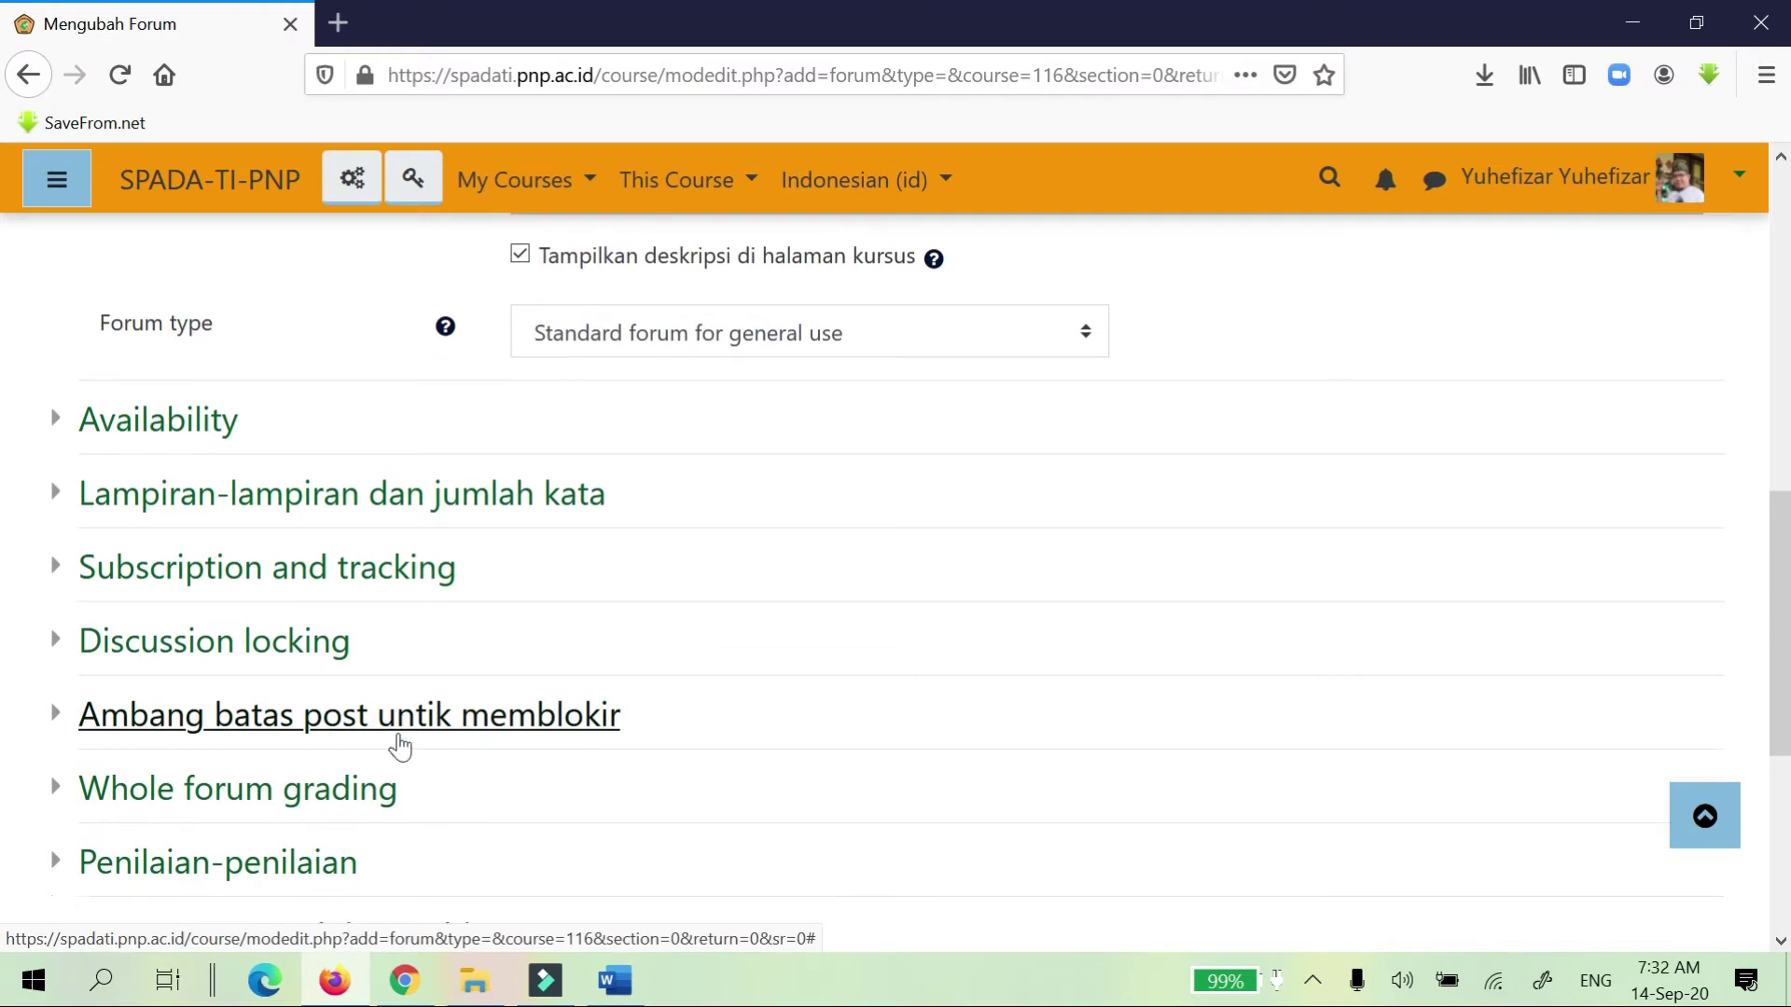
{"action": "scroll", "coordinate": [403, 745], "scroll_direction": "down", "scroll_amount": 2}
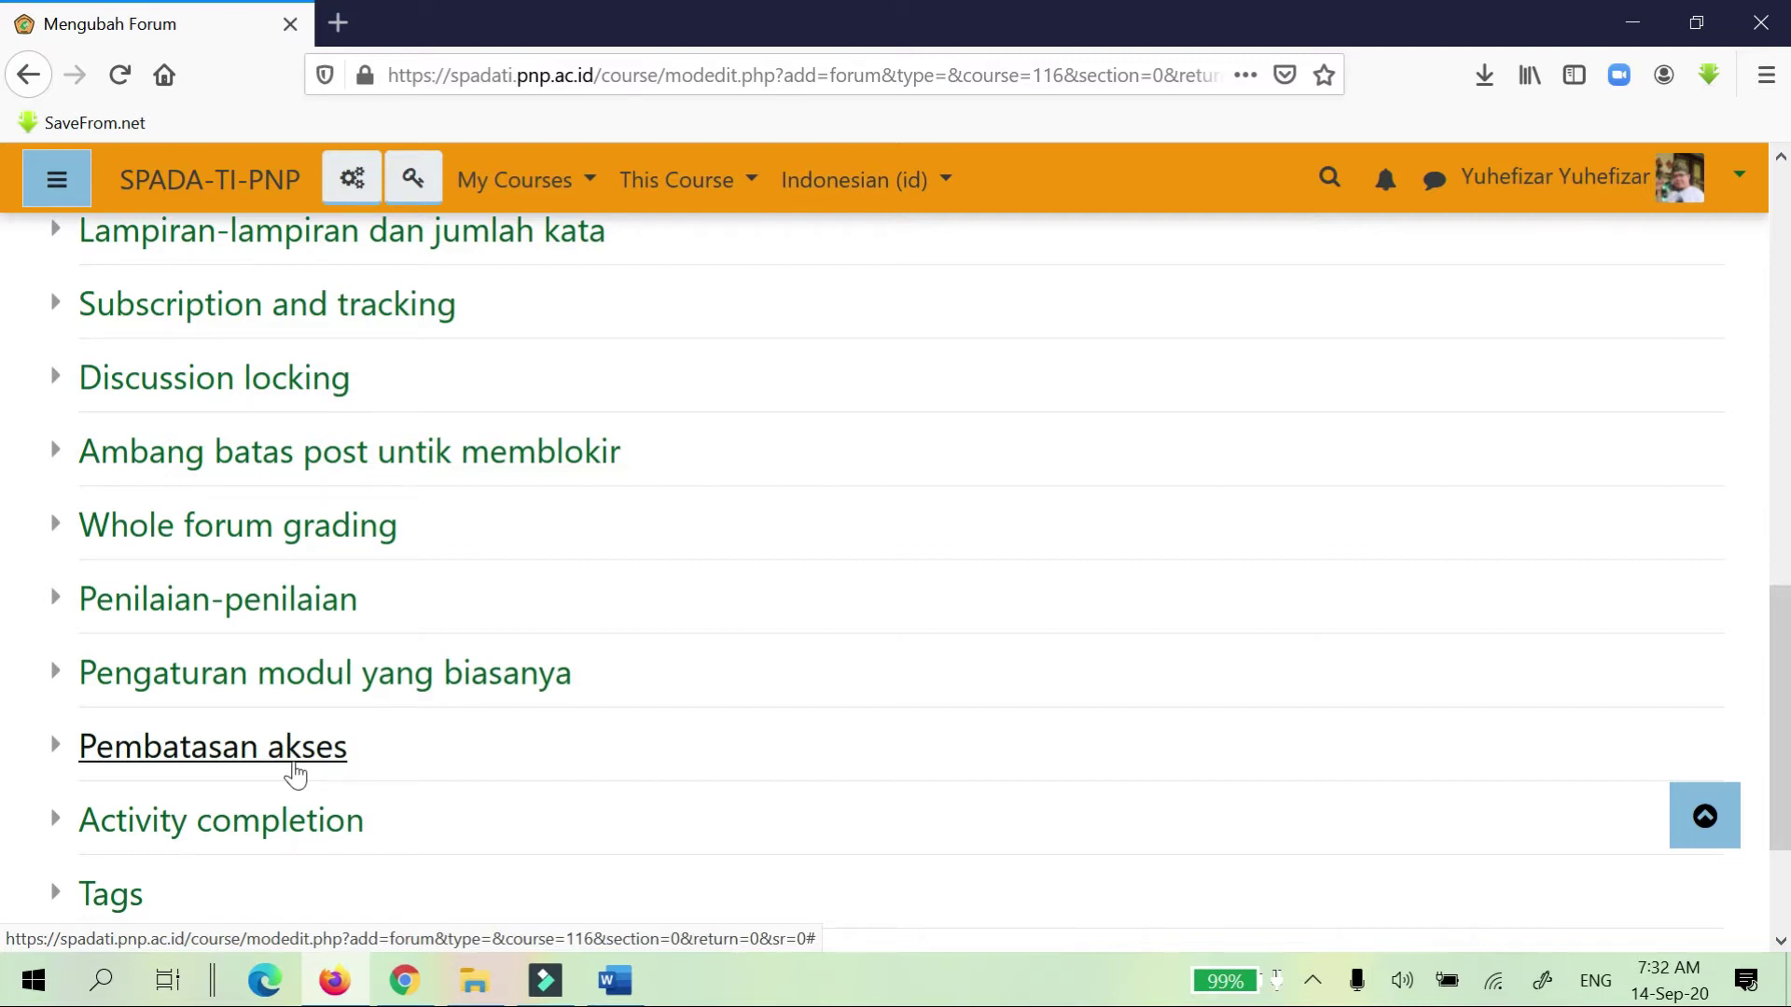
{"action": "left_click", "coordinate": [308, 760]}
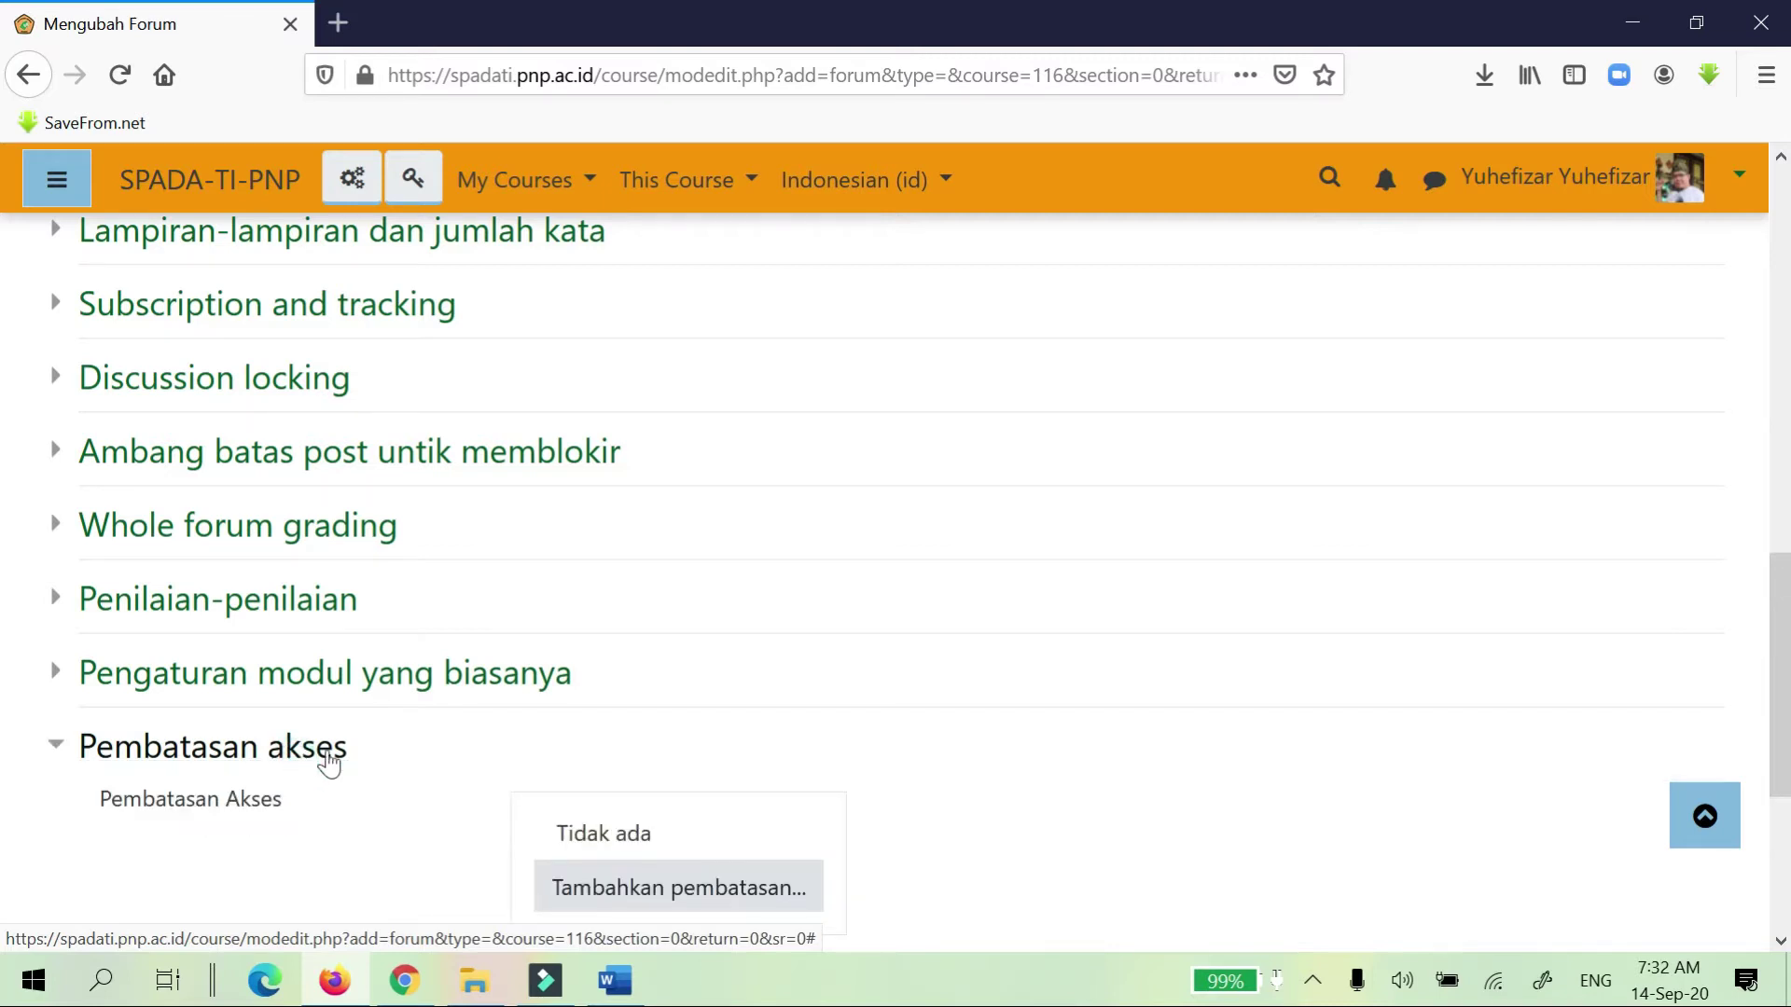
{"action": "scroll", "coordinate": [774, 699], "scroll_direction": "down", "scroll_amount": 2}
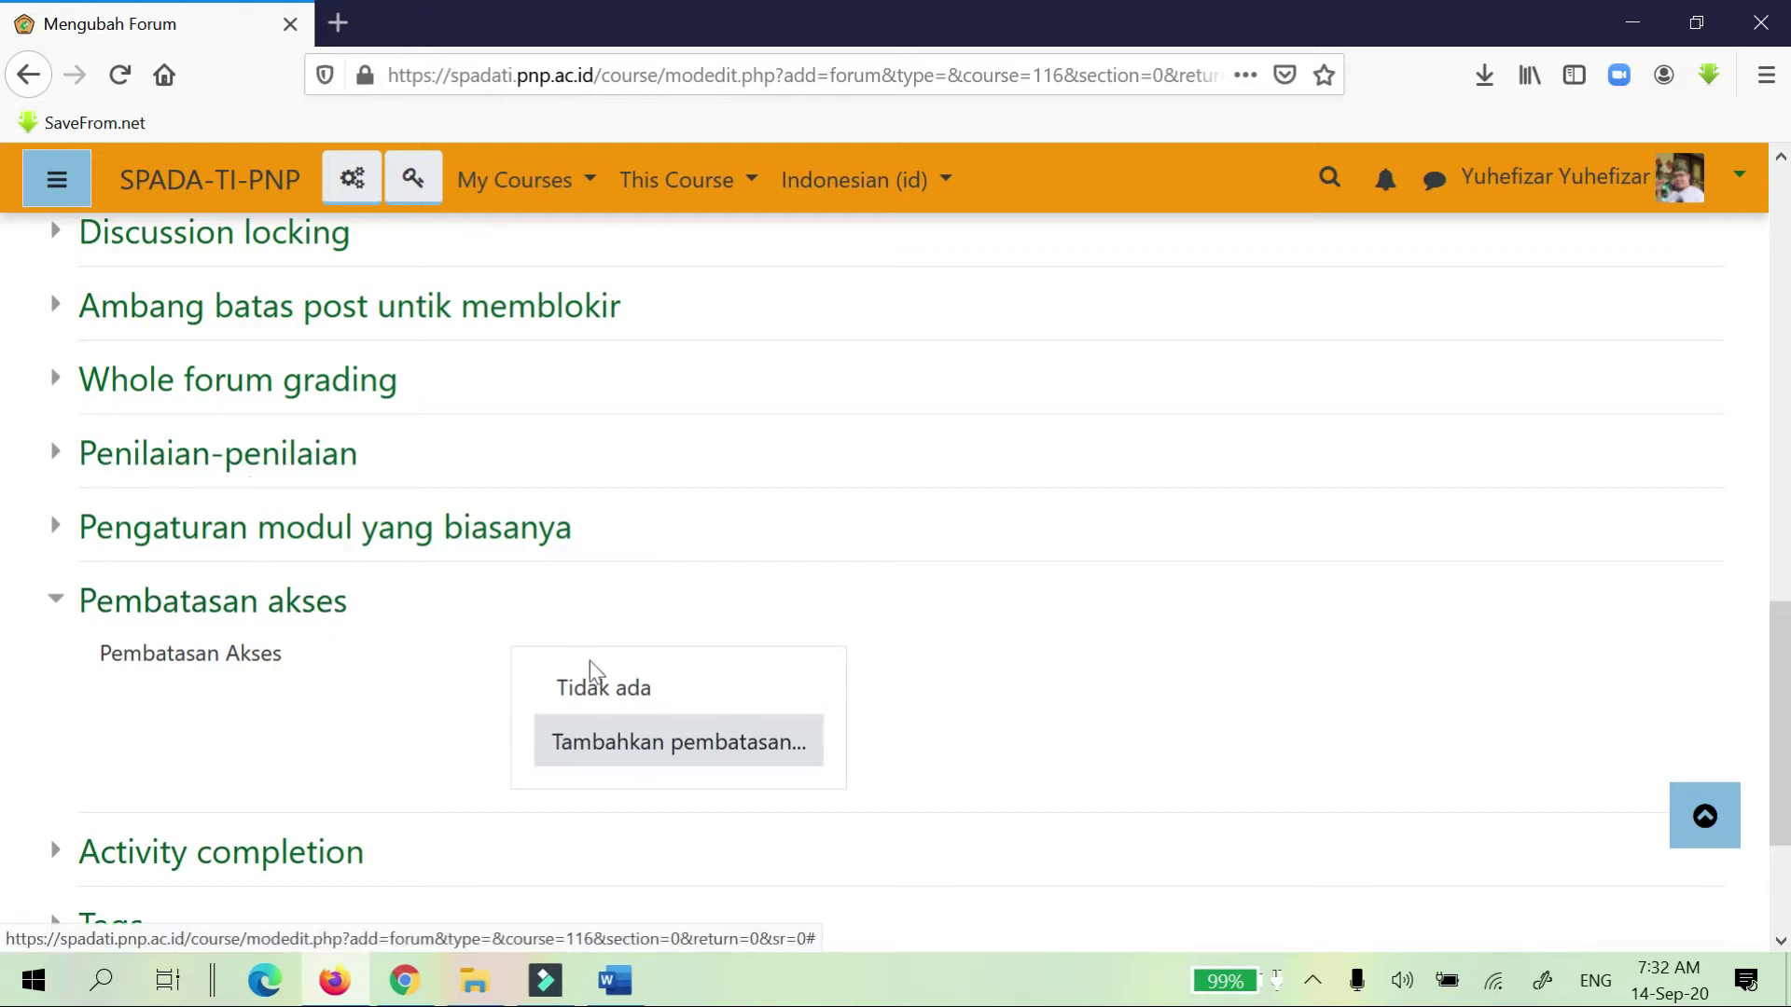
{"action": "scroll", "coordinate": [579, 692], "scroll_direction": "up", "scroll_amount": 5}
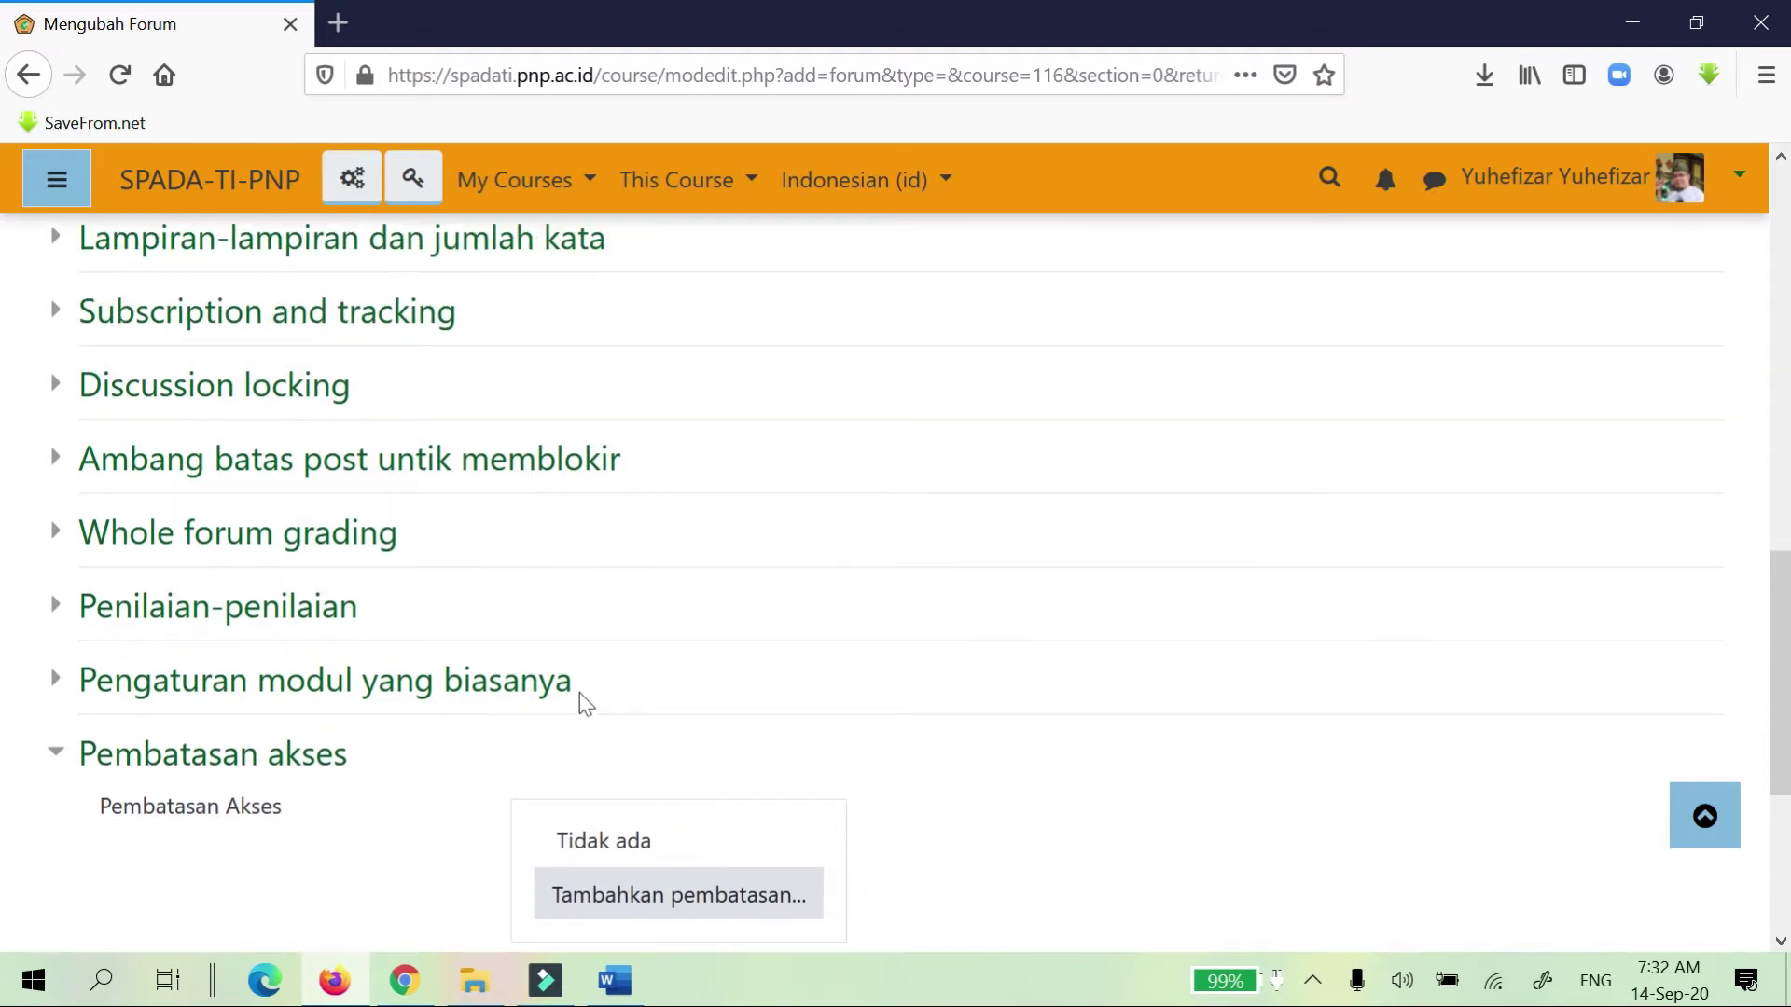
{"action": "scroll", "coordinate": [579, 692], "scroll_direction": "up", "scroll_amount": 2}
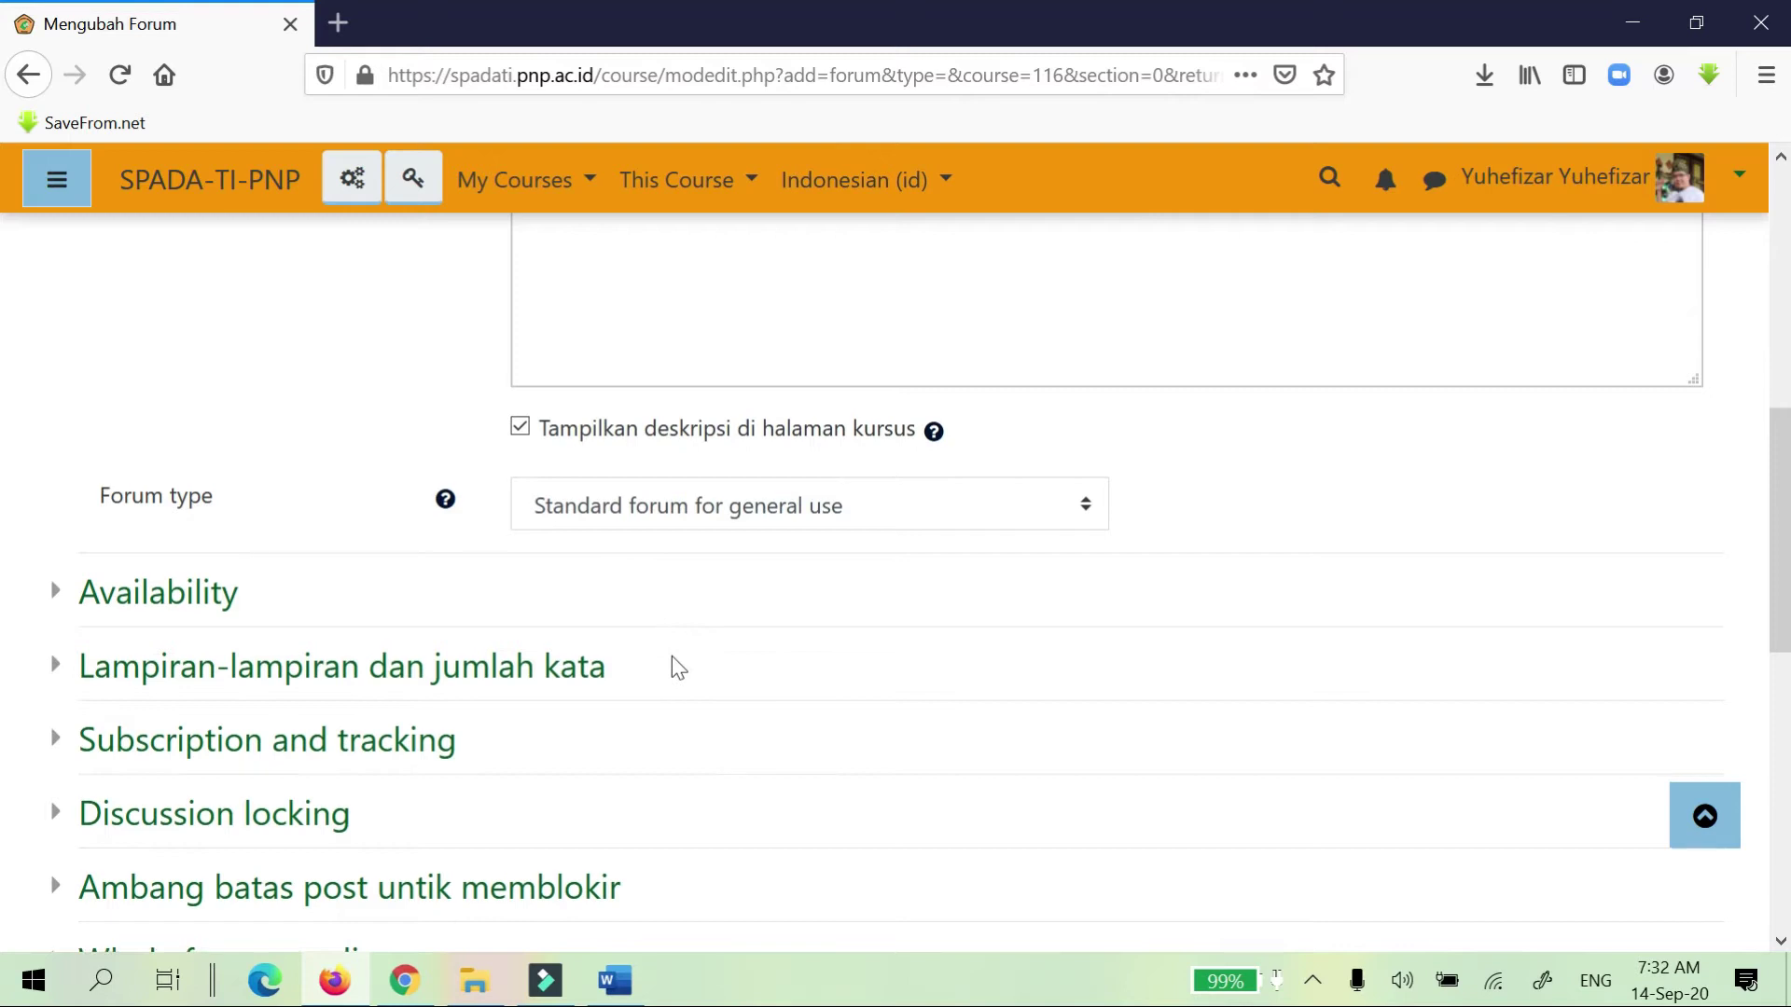
Save the Forum Diskusi activity and return to the course, down to the Pertemuan 1 section.
{"action": "scroll", "coordinate": [672, 663], "scroll_direction": "down", "scroll_amount": 8}
{"action": "scroll", "coordinate": [625, 774], "scroll_direction": "down", "scroll_amount": 2}
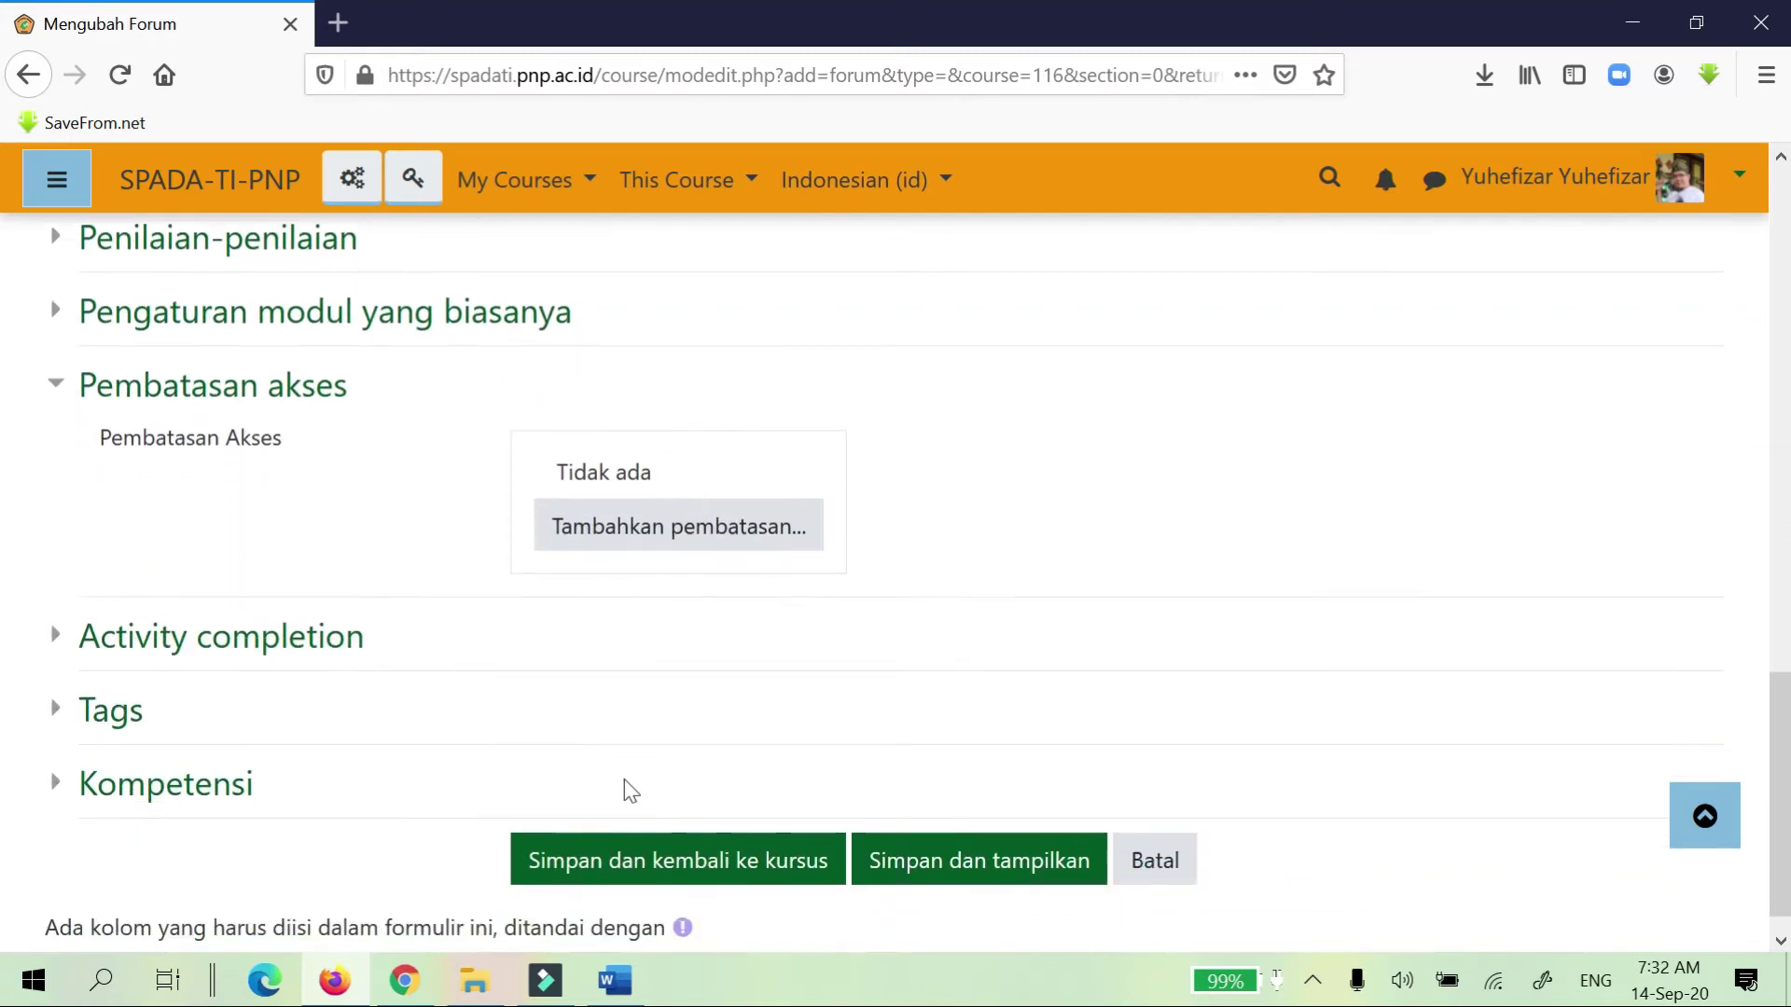
{"action": "left_click", "coordinate": [673, 839]}
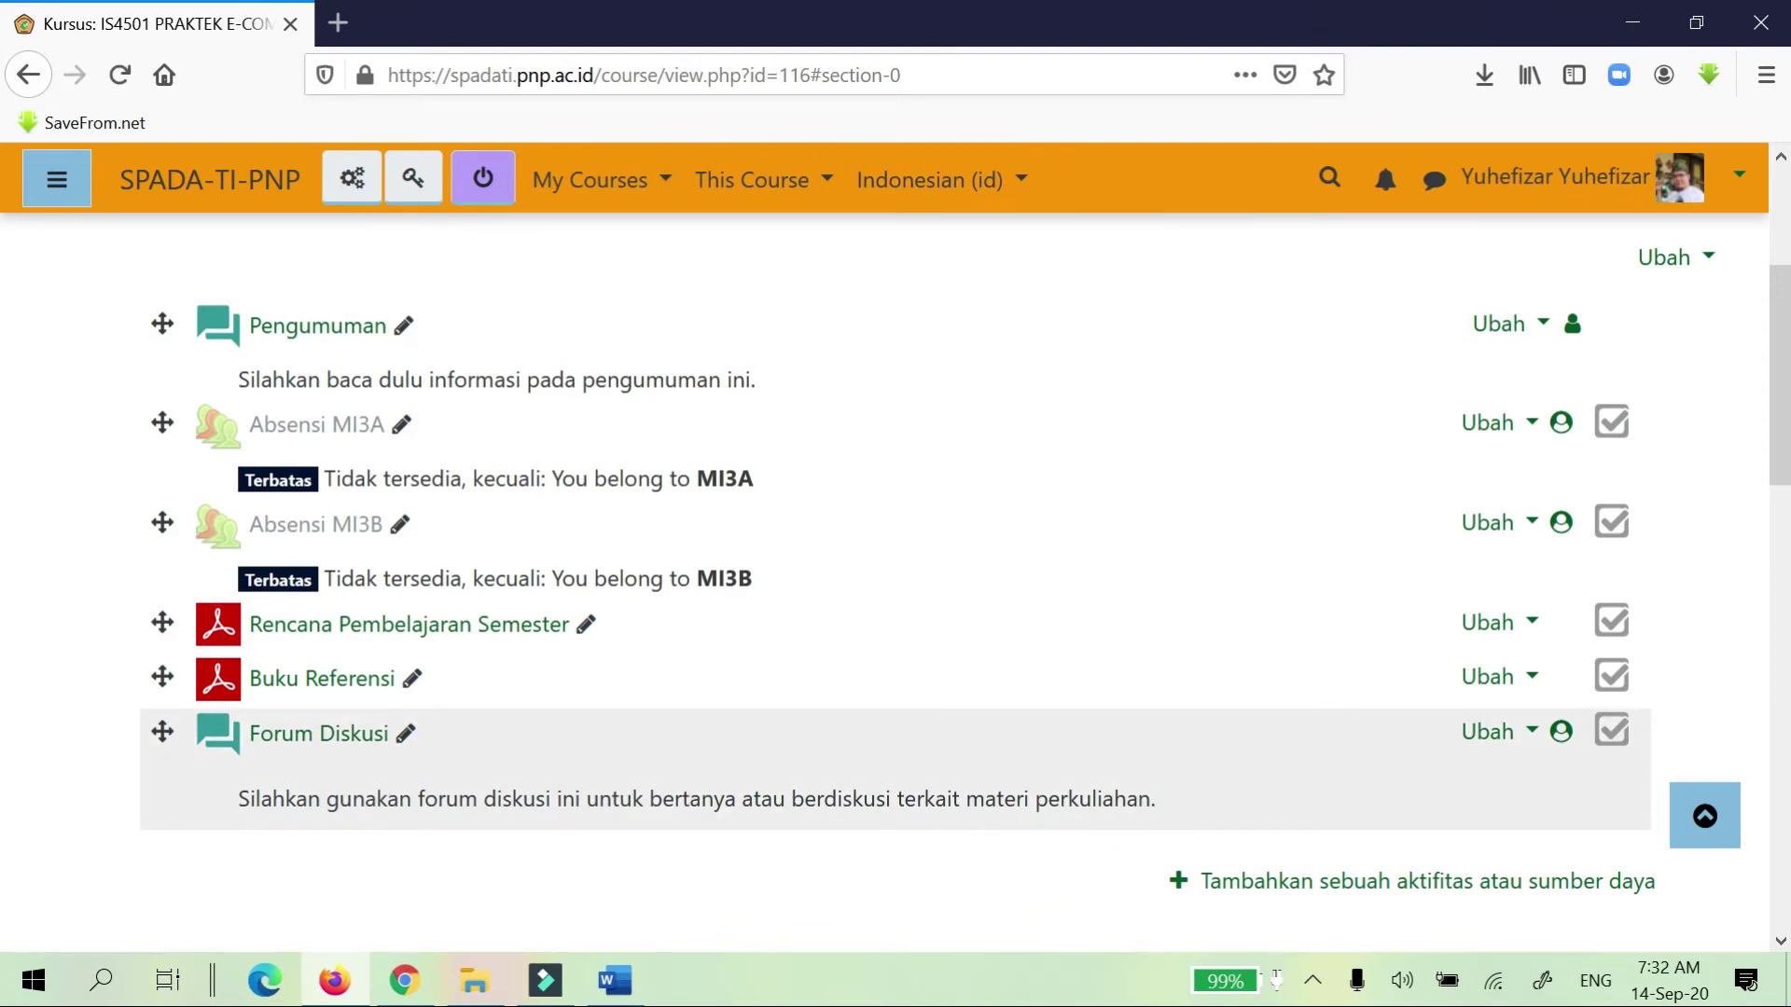
{"action": "scroll", "coordinate": [608, 737], "scroll_direction": "down", "scroll_amount": 2}
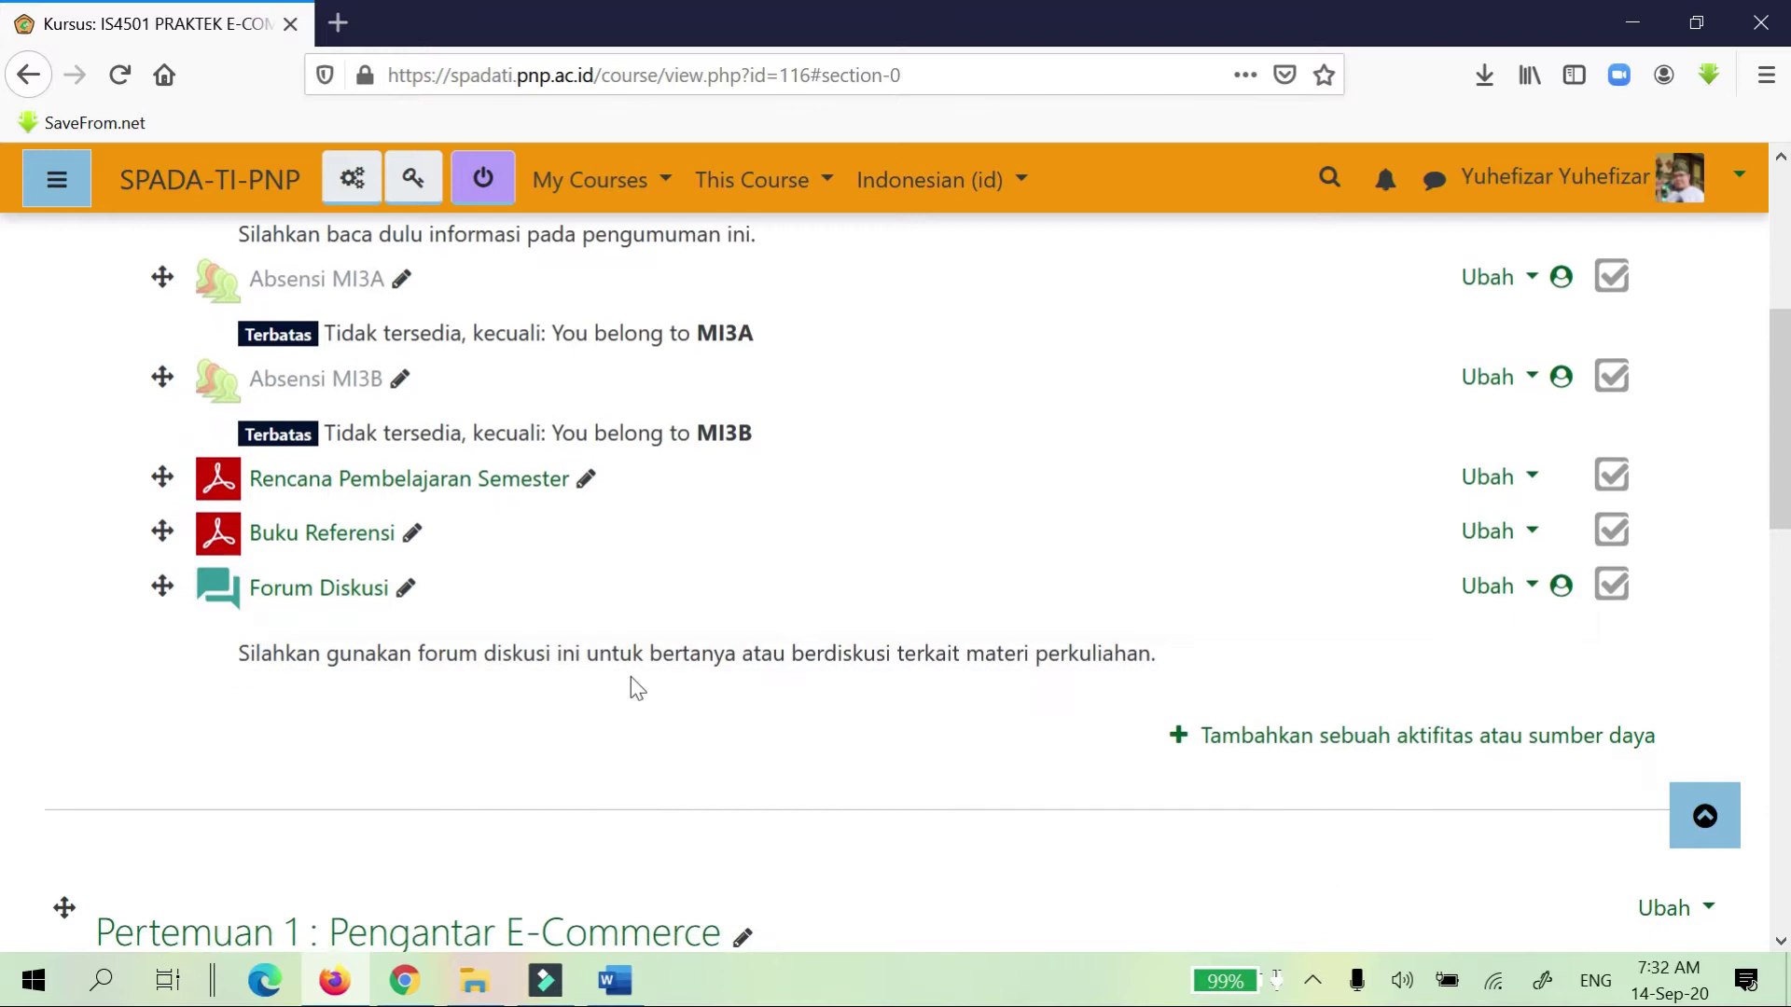
{"action": "scroll", "coordinate": [1046, 632], "scroll_direction": "down", "scroll_amount": 2}
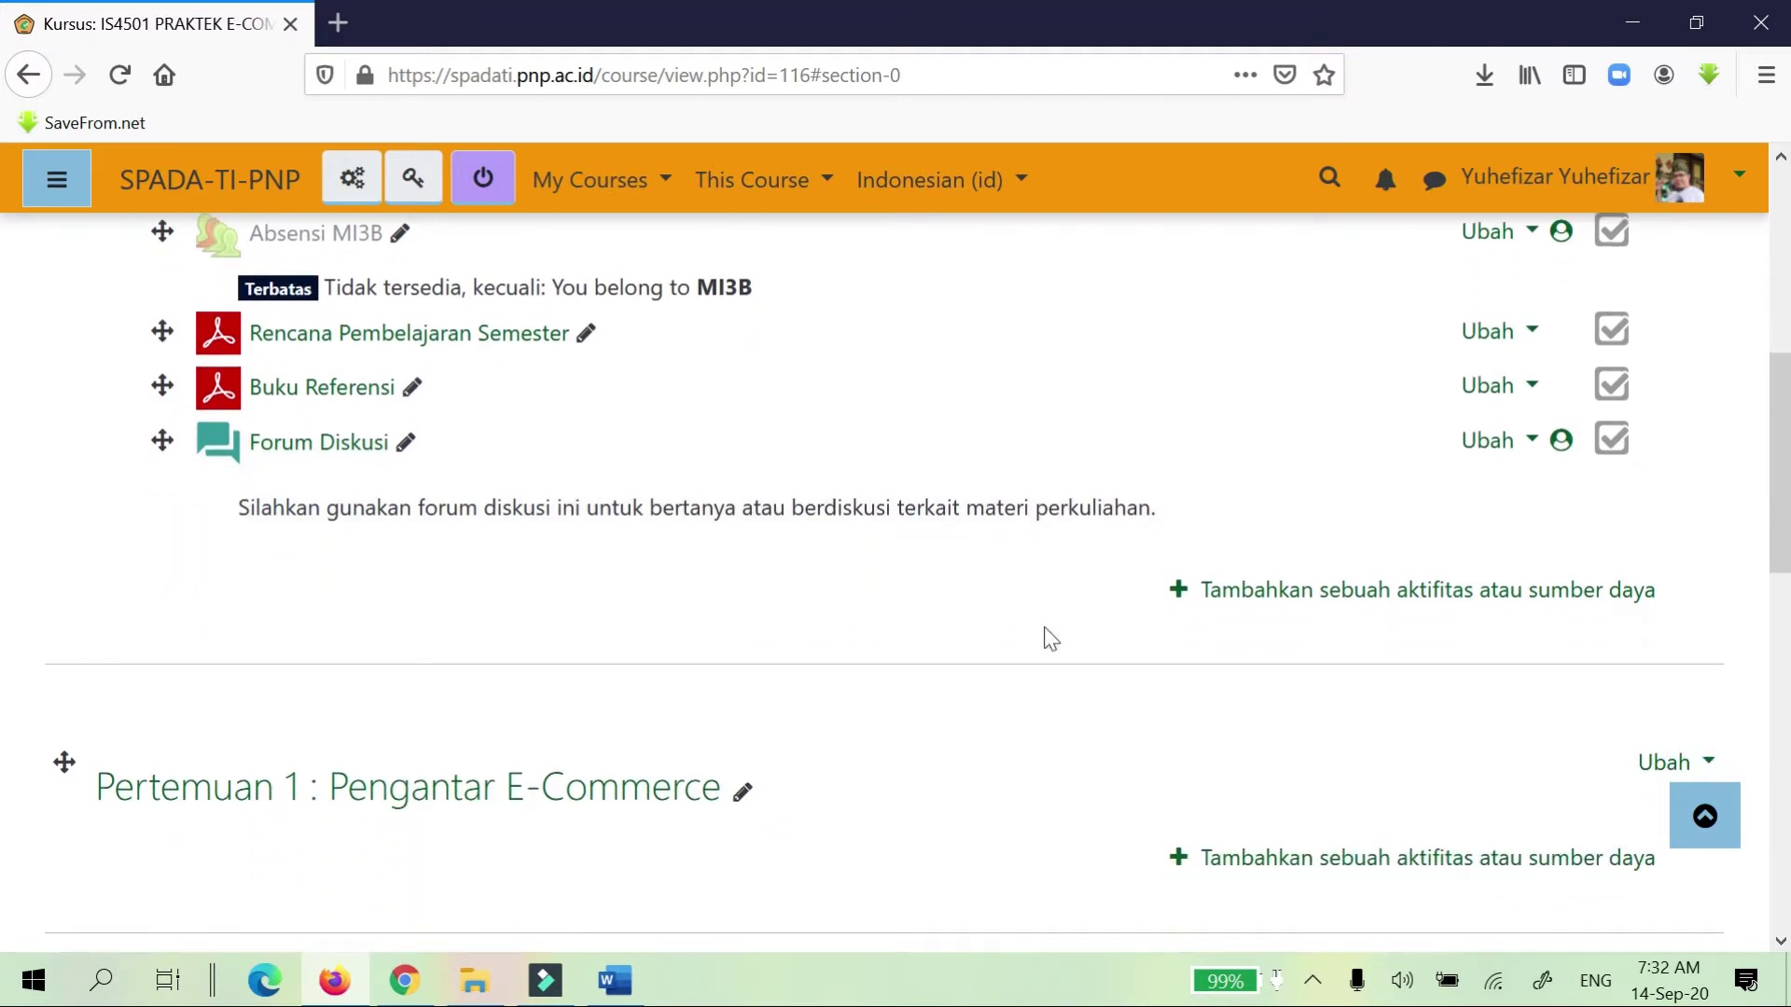